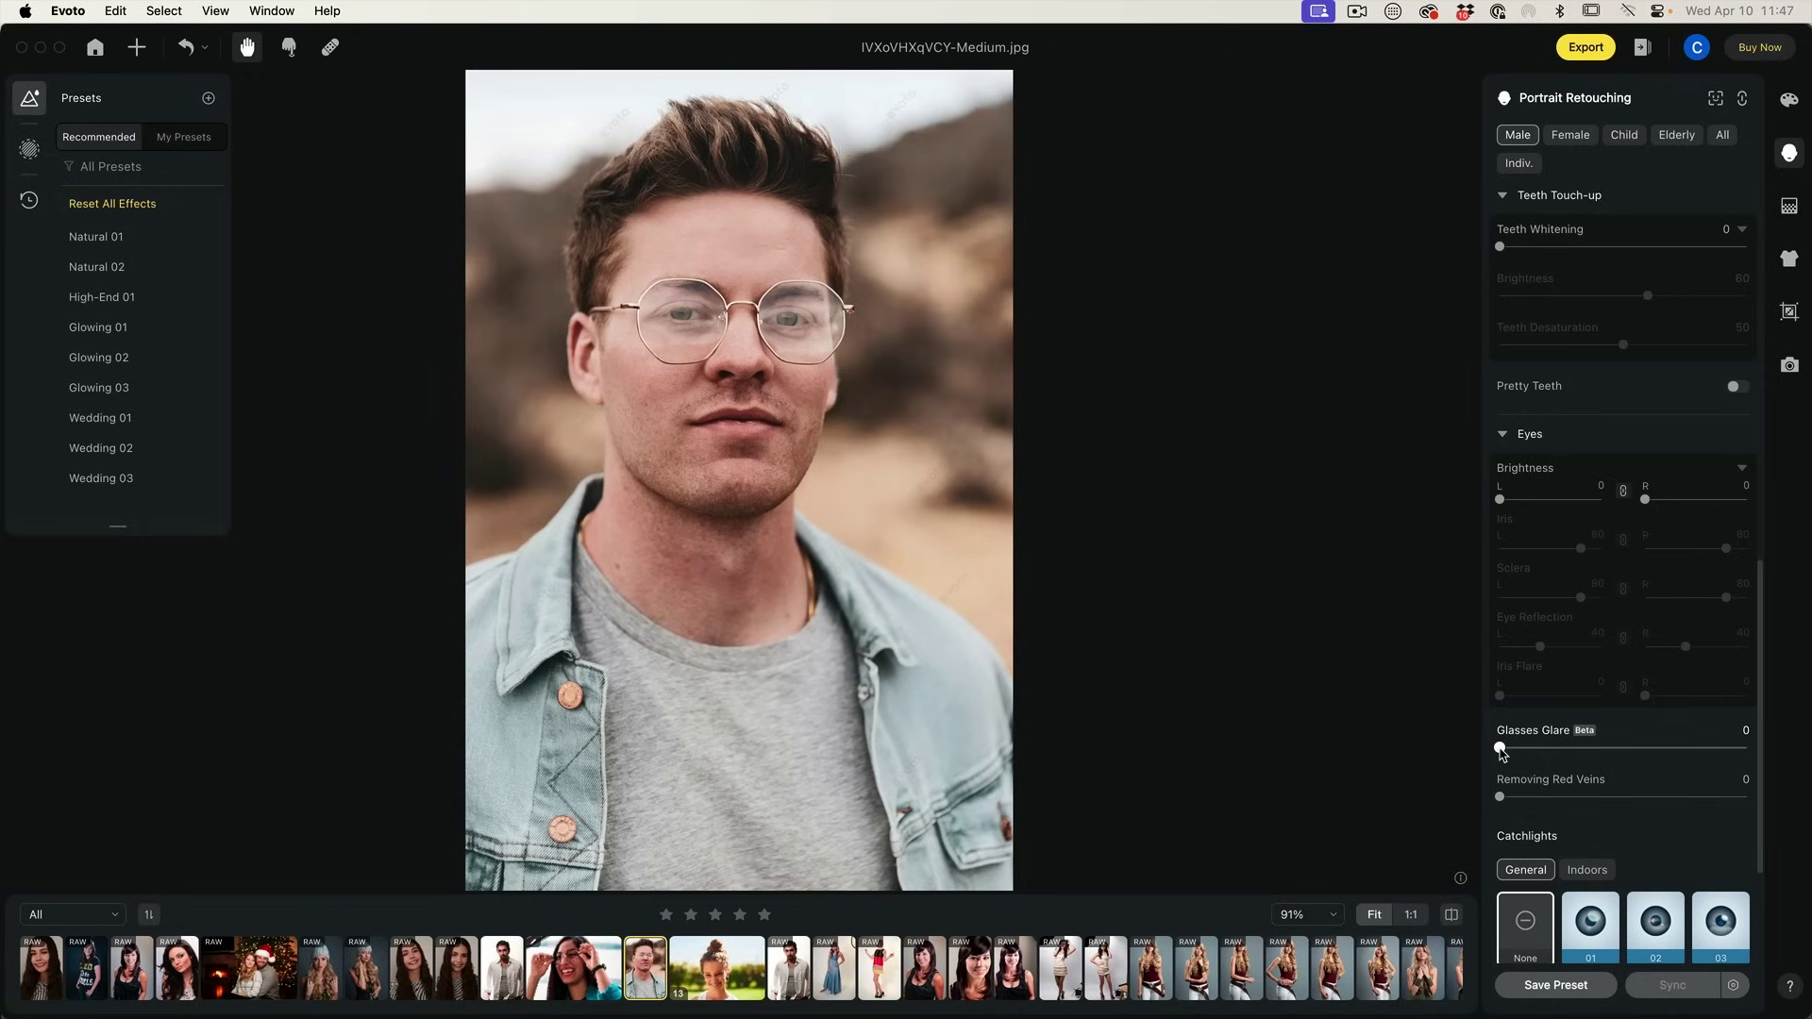
Raise Glasses Glare removal to the maximum on the portrait of the man in the denim jacket
drag(1500, 750, 1763, 748)
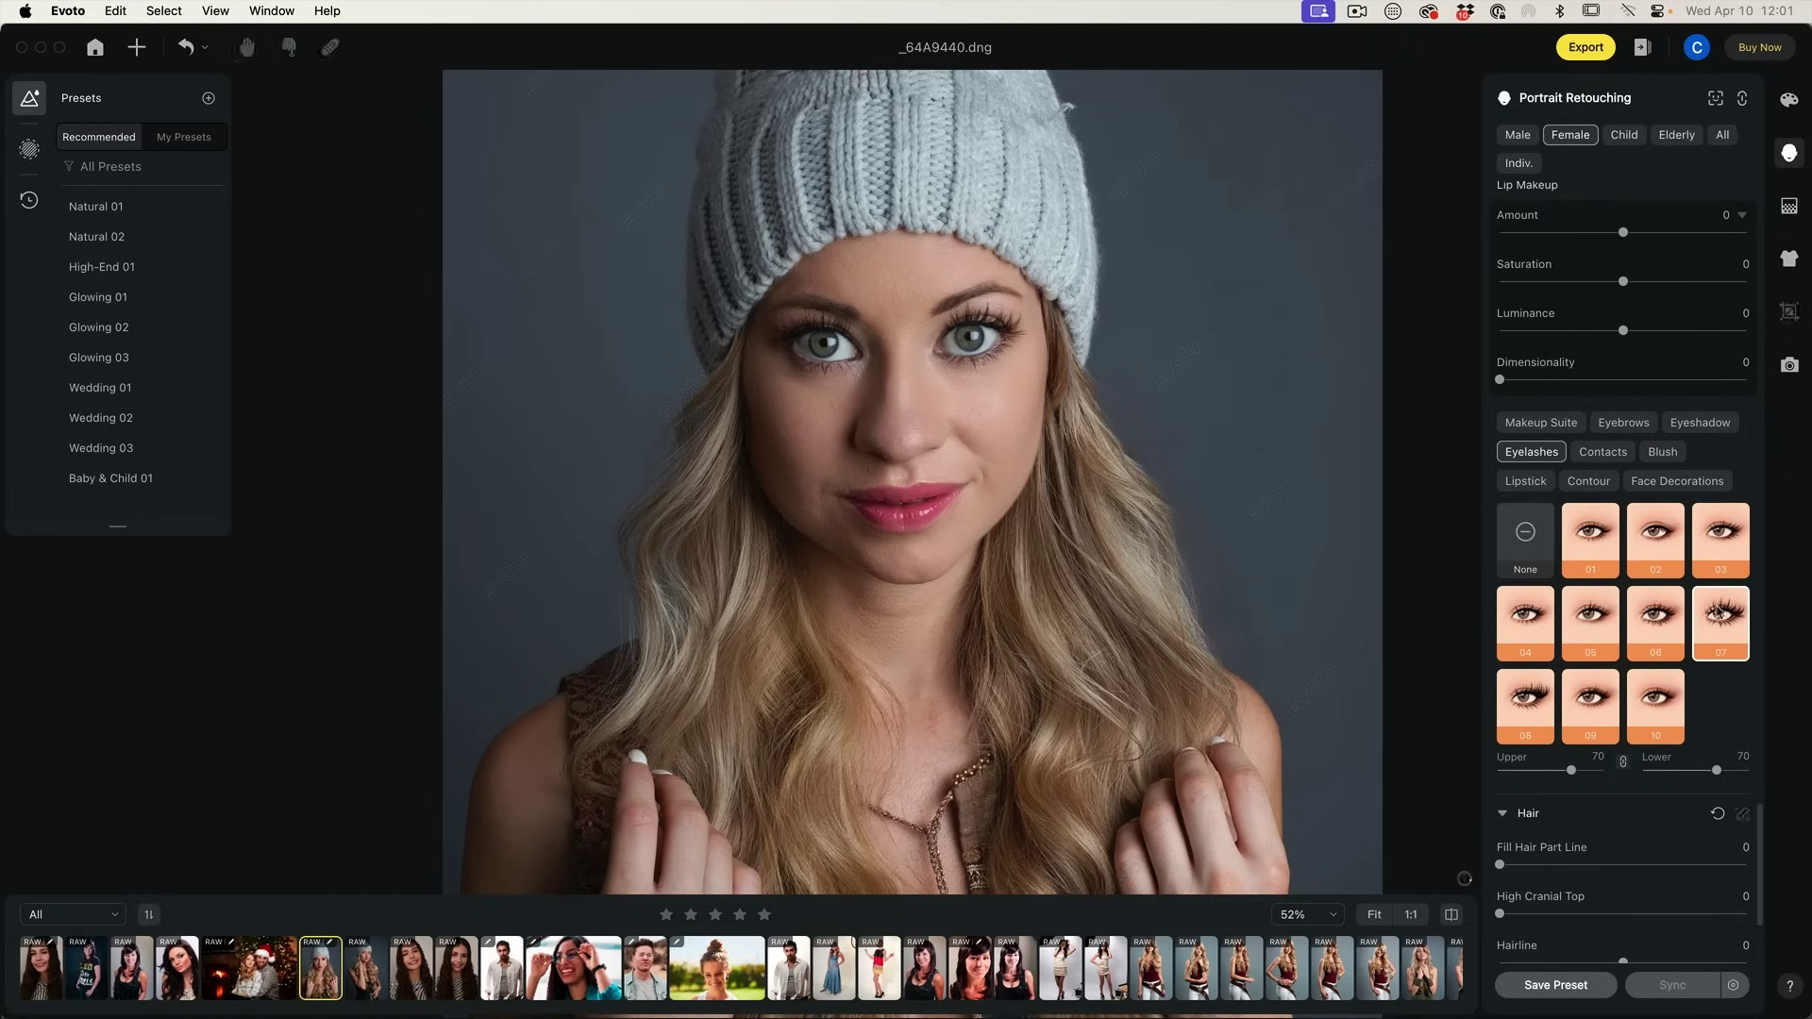
Try different Contacts makeup styles on the eyes of the woman in the knit hat
click(1614, 454)
click(1661, 626)
click(1590, 534)
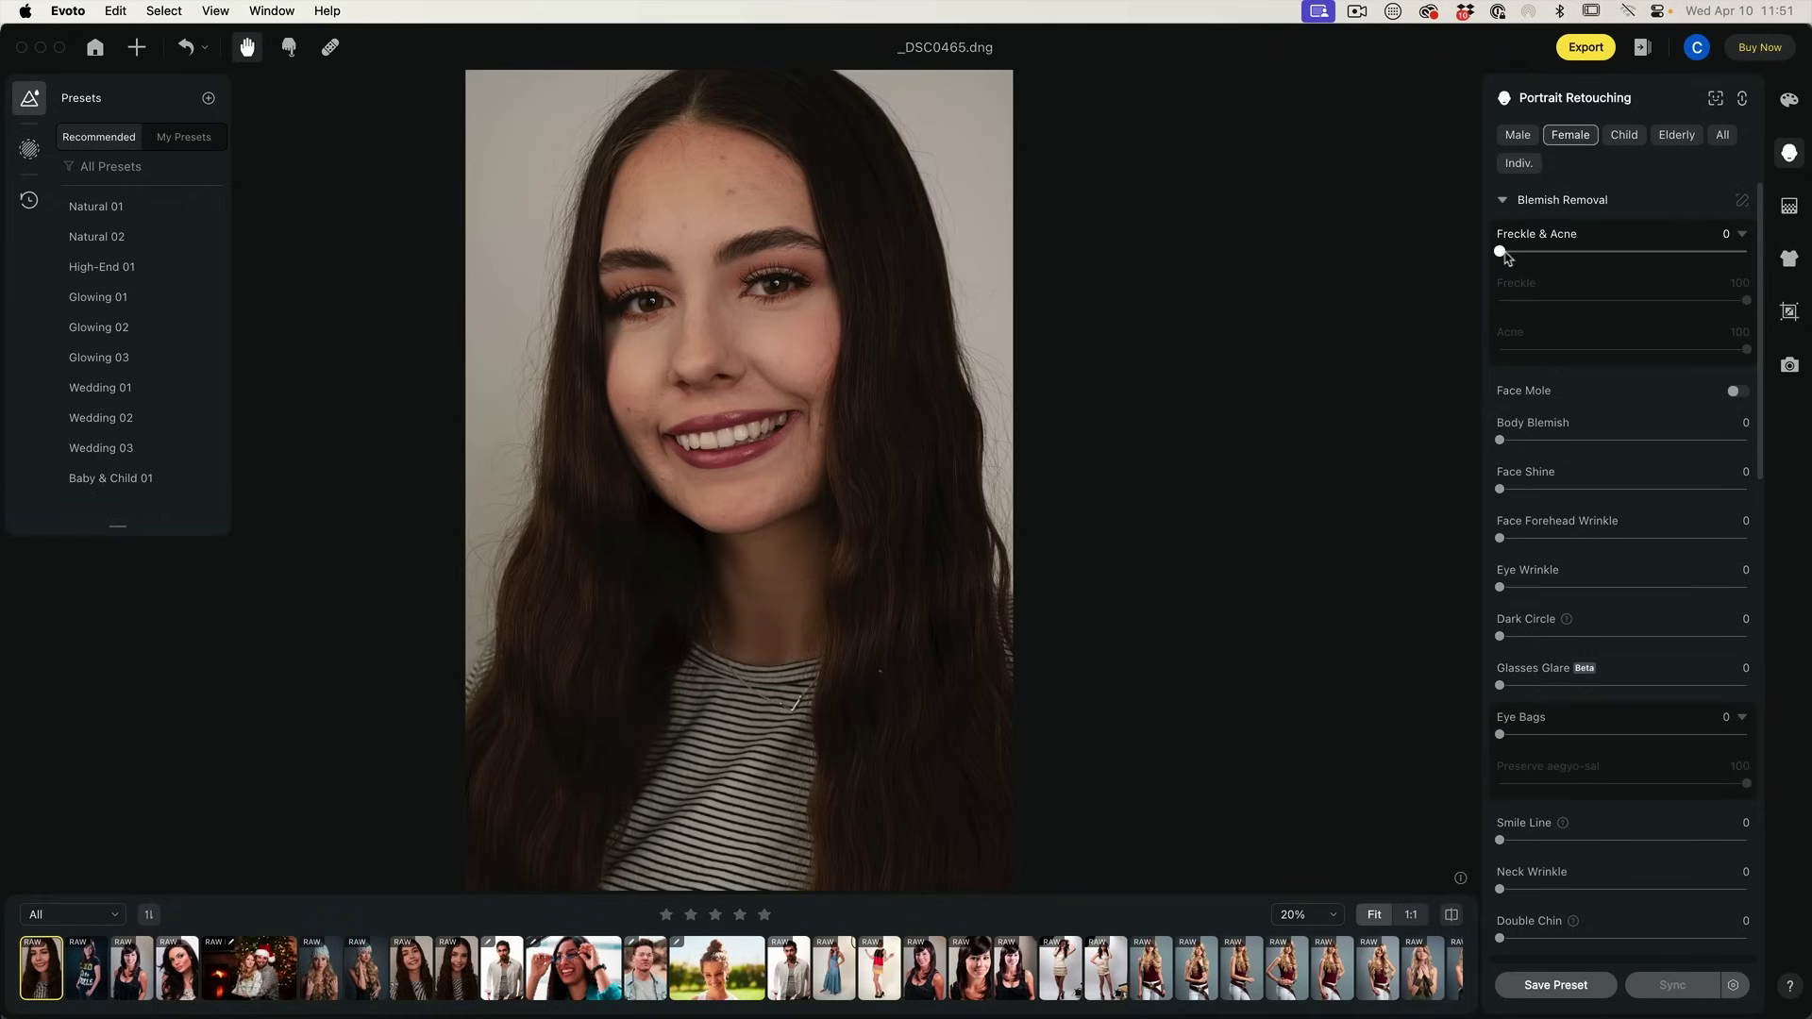
Apply strong Freckle & Acne removal to the smiling long-haired woman's face
drag(1505, 255, 1719, 255)
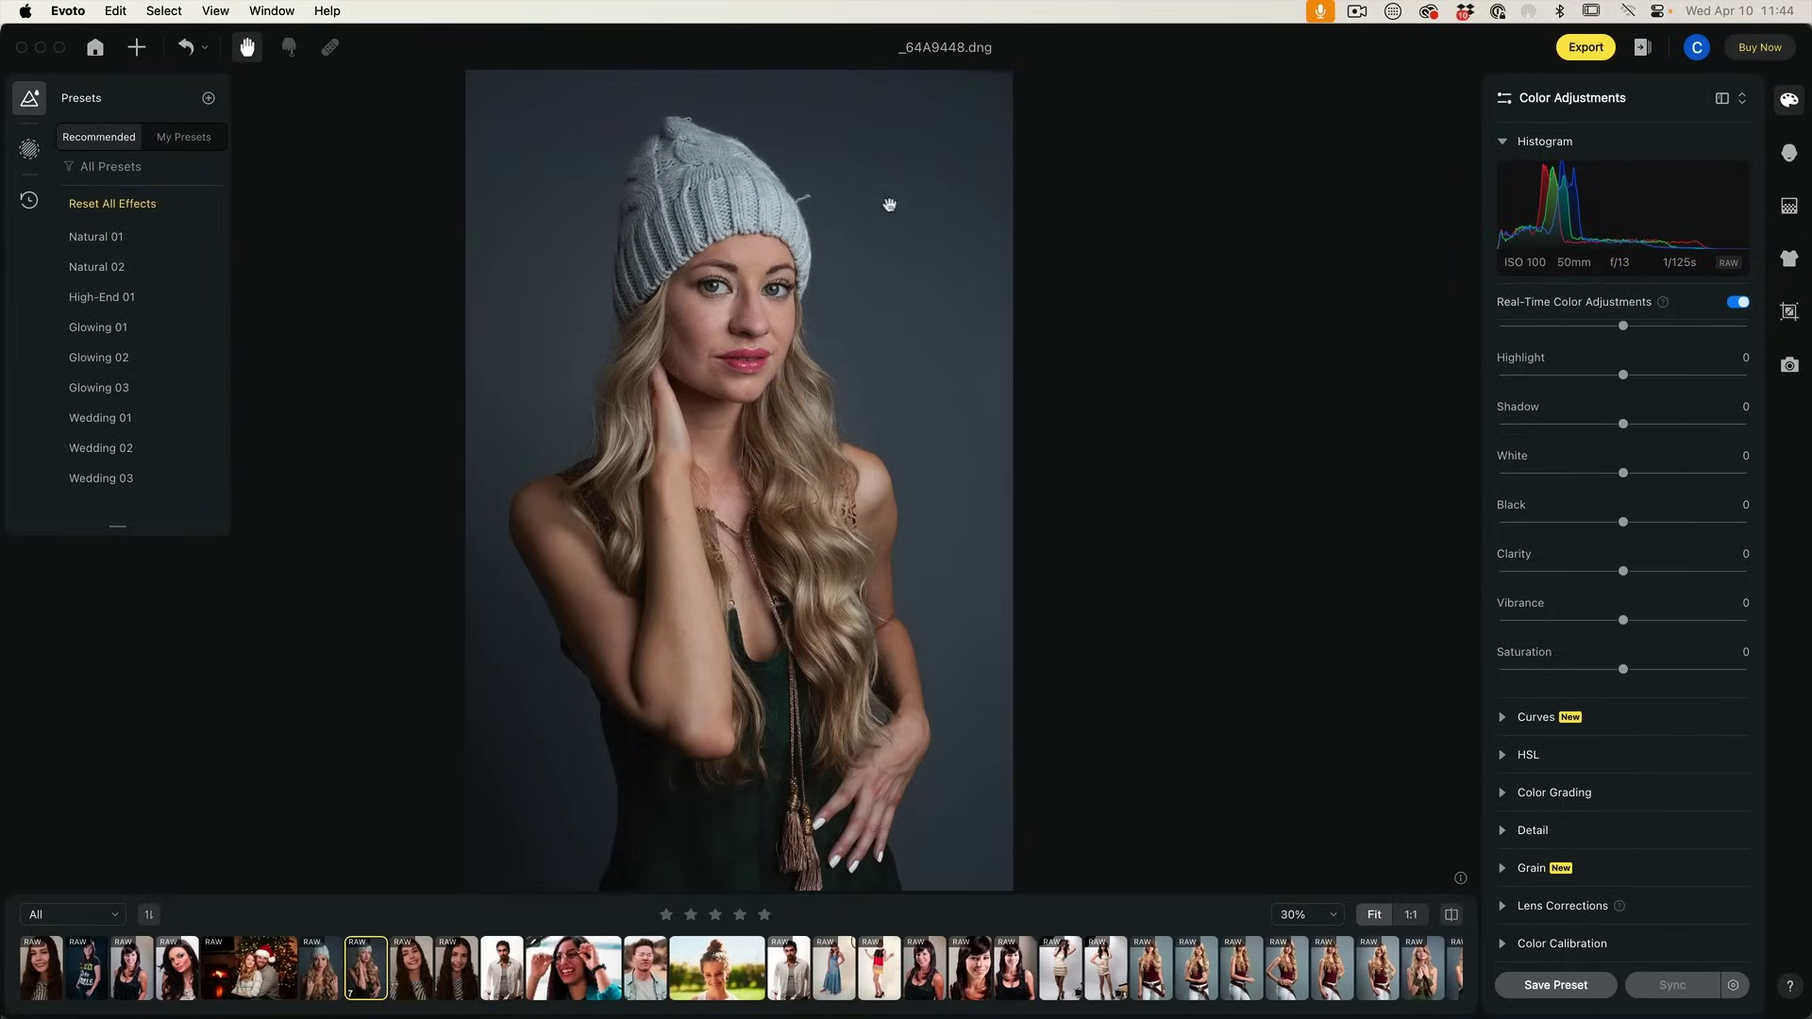
View the images available for import in the Evoto folder and cancel without adding any
click(137, 48)
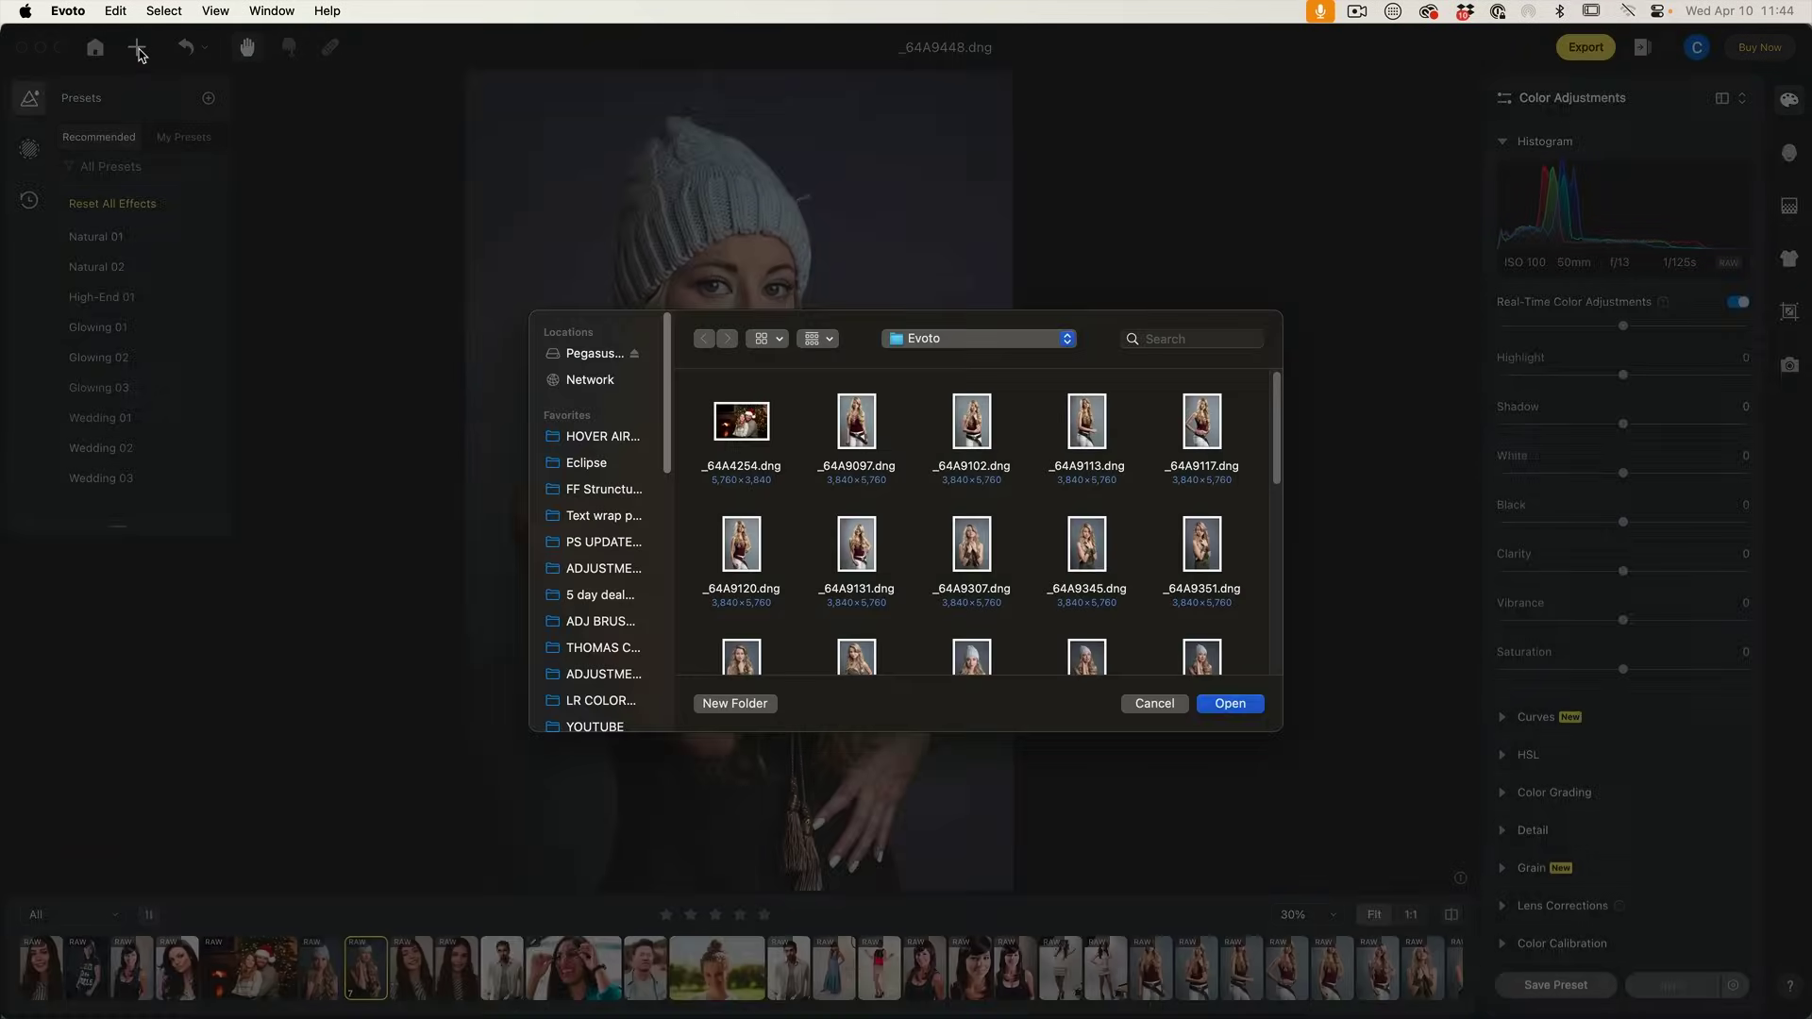
click(1154, 705)
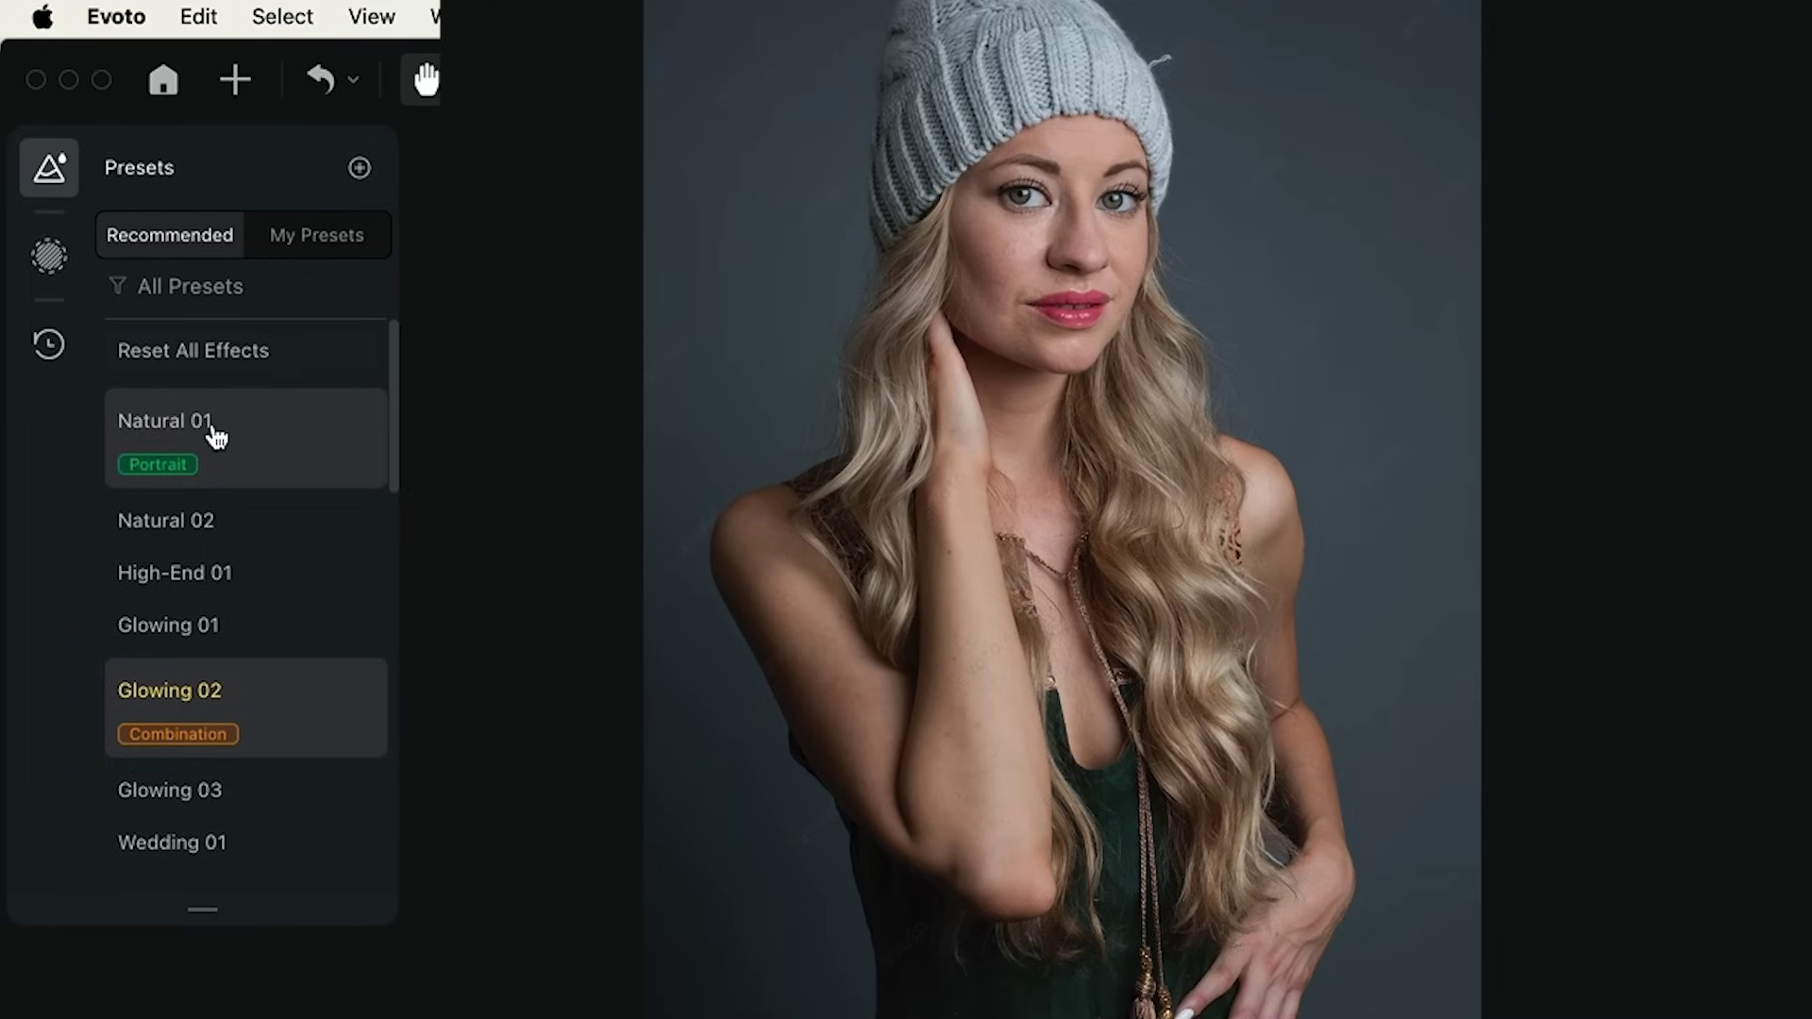
Try the Natural 01, Film - Classic NC 01, Cinematic Warm and Film - Classic NC 03 presets on the knit-hat portrait
click(122, 243)
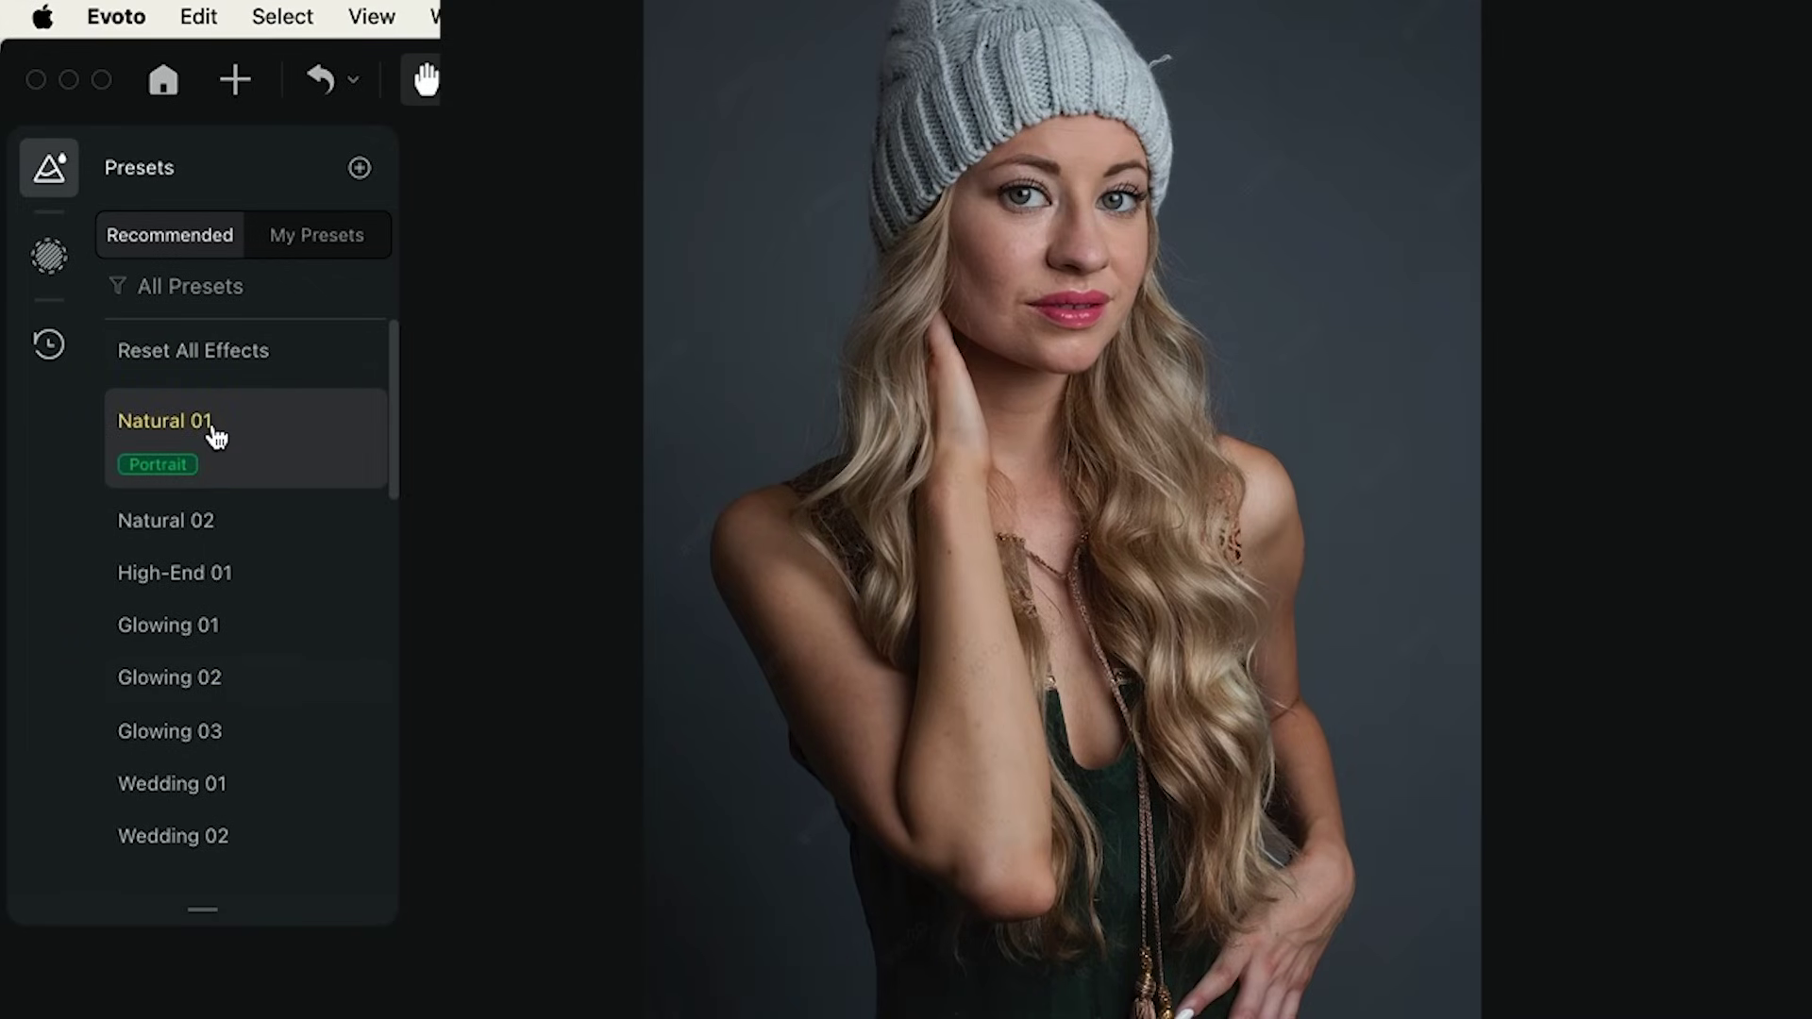
scroll(231, 557, down, 5)
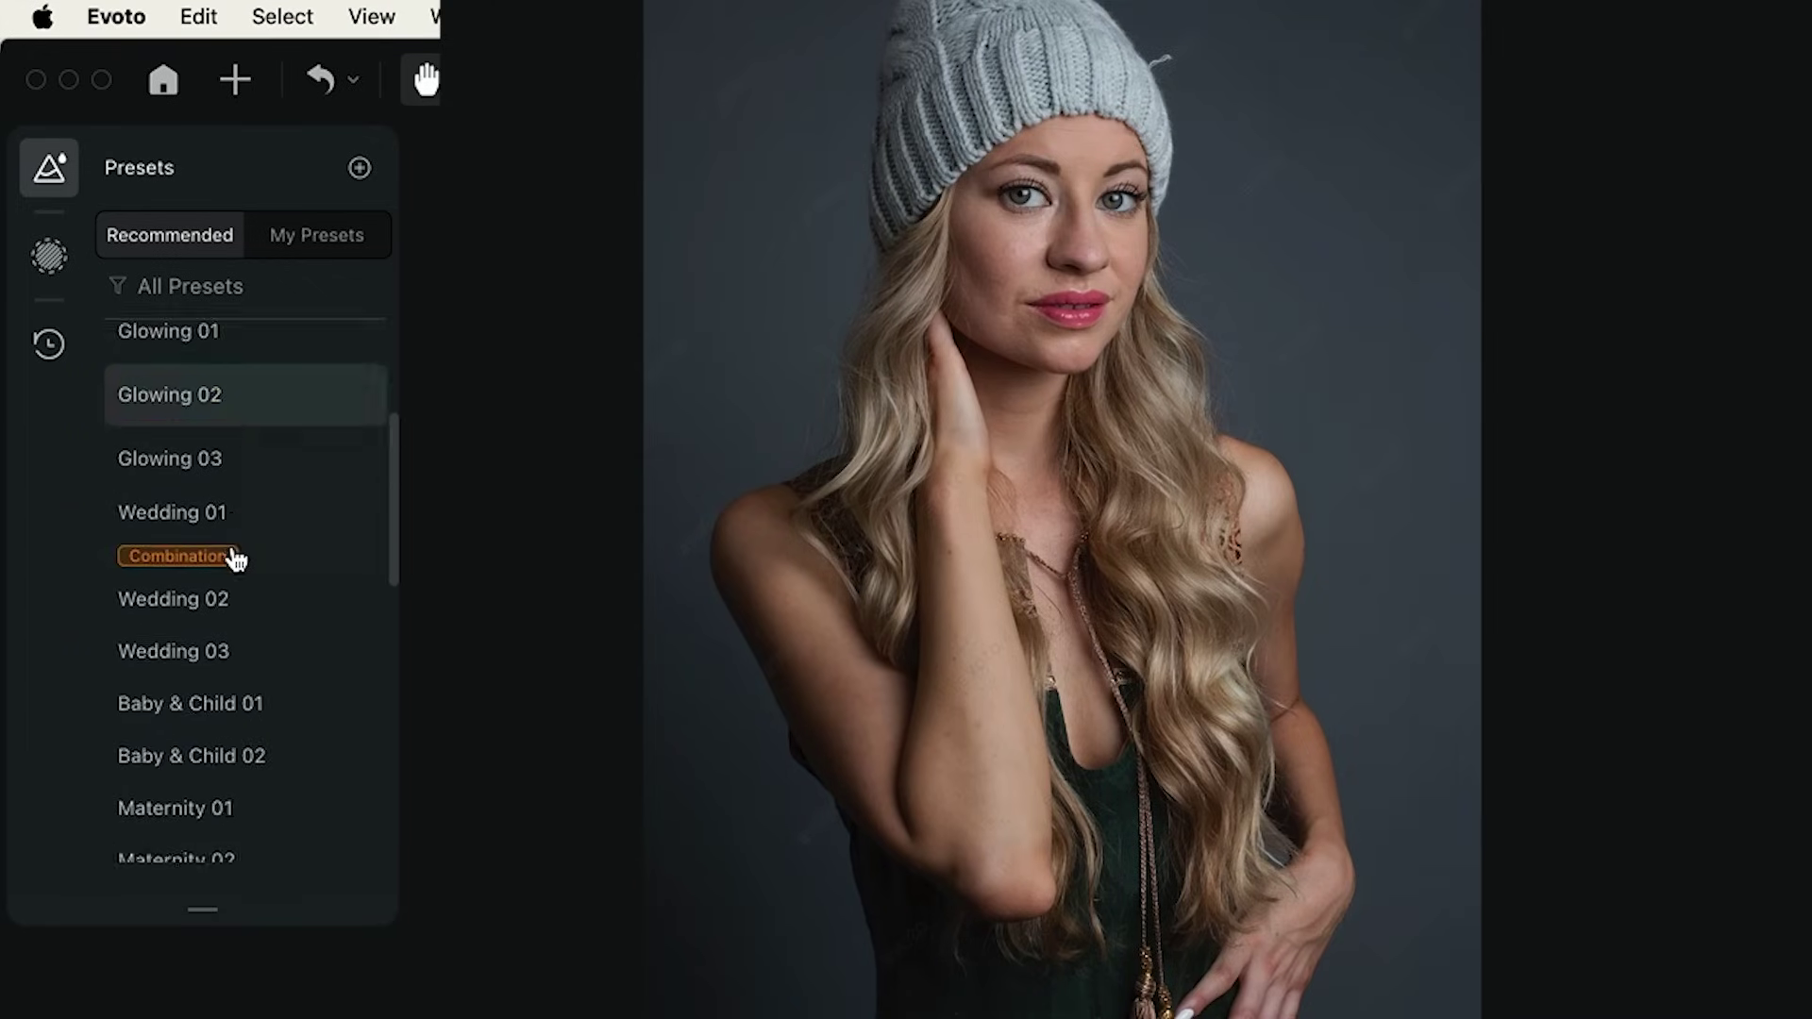
scroll(236, 559, down, 10)
click(231, 548)
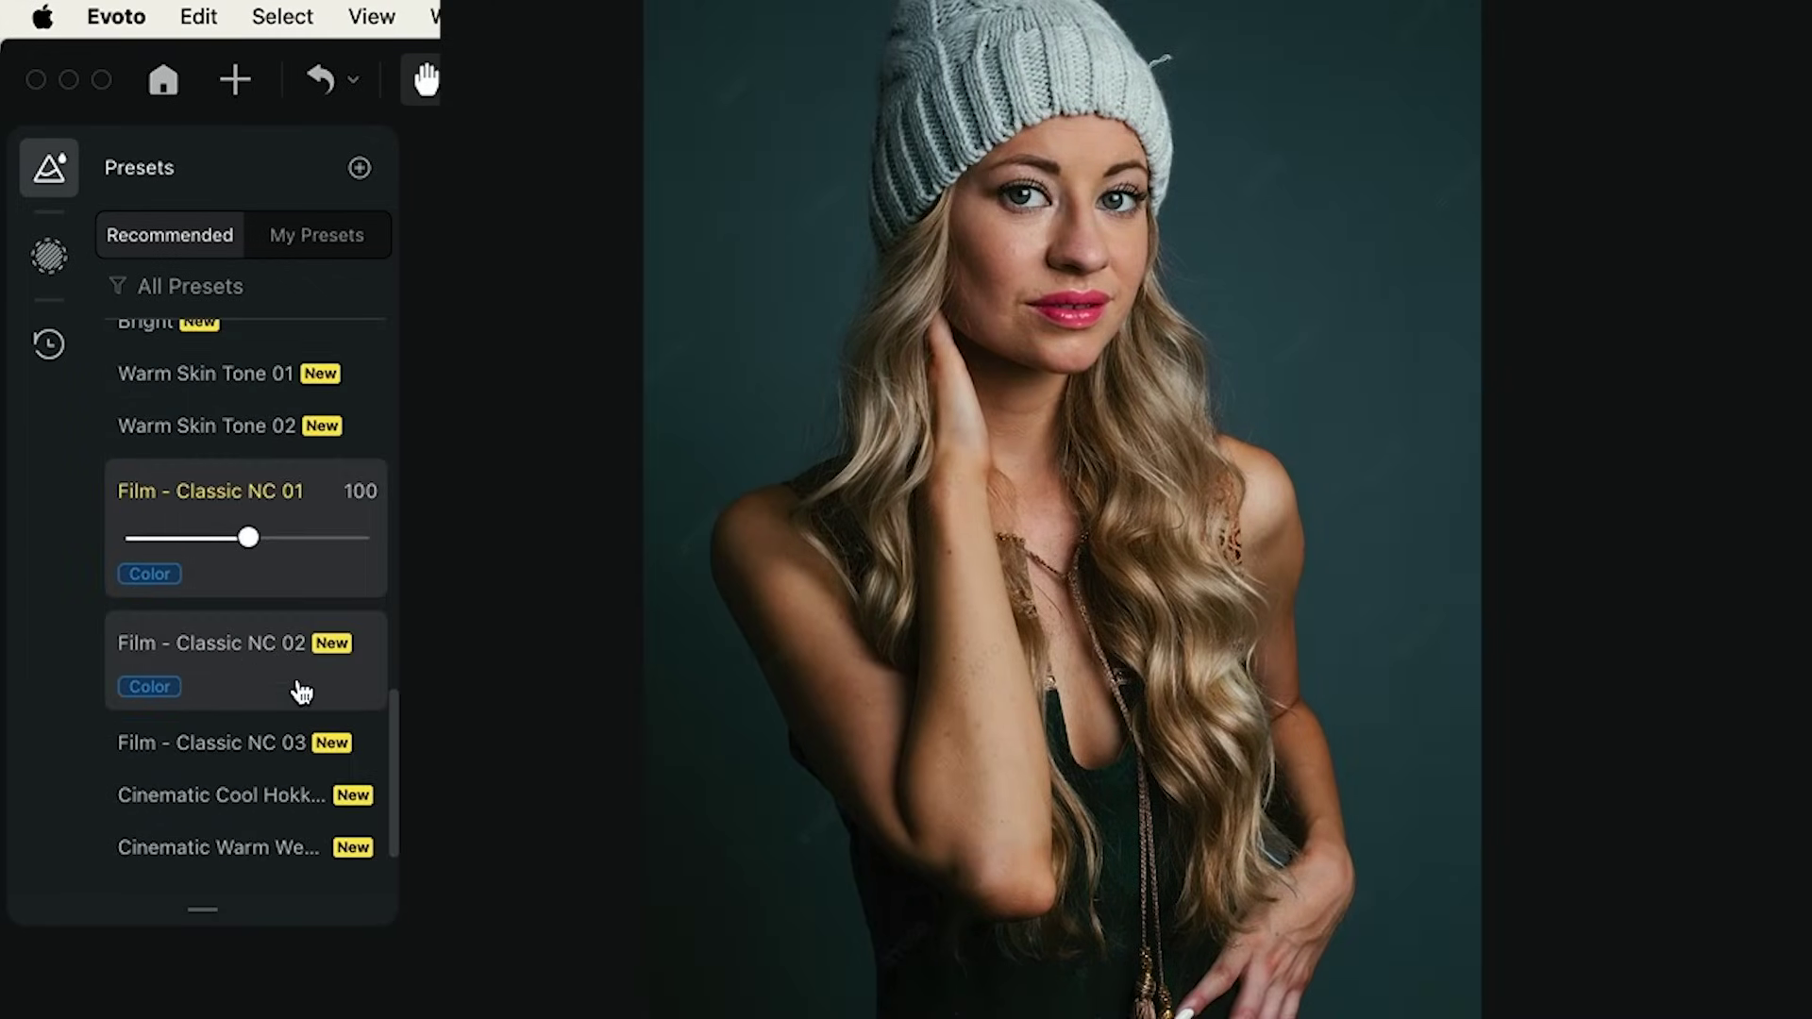
click(235, 821)
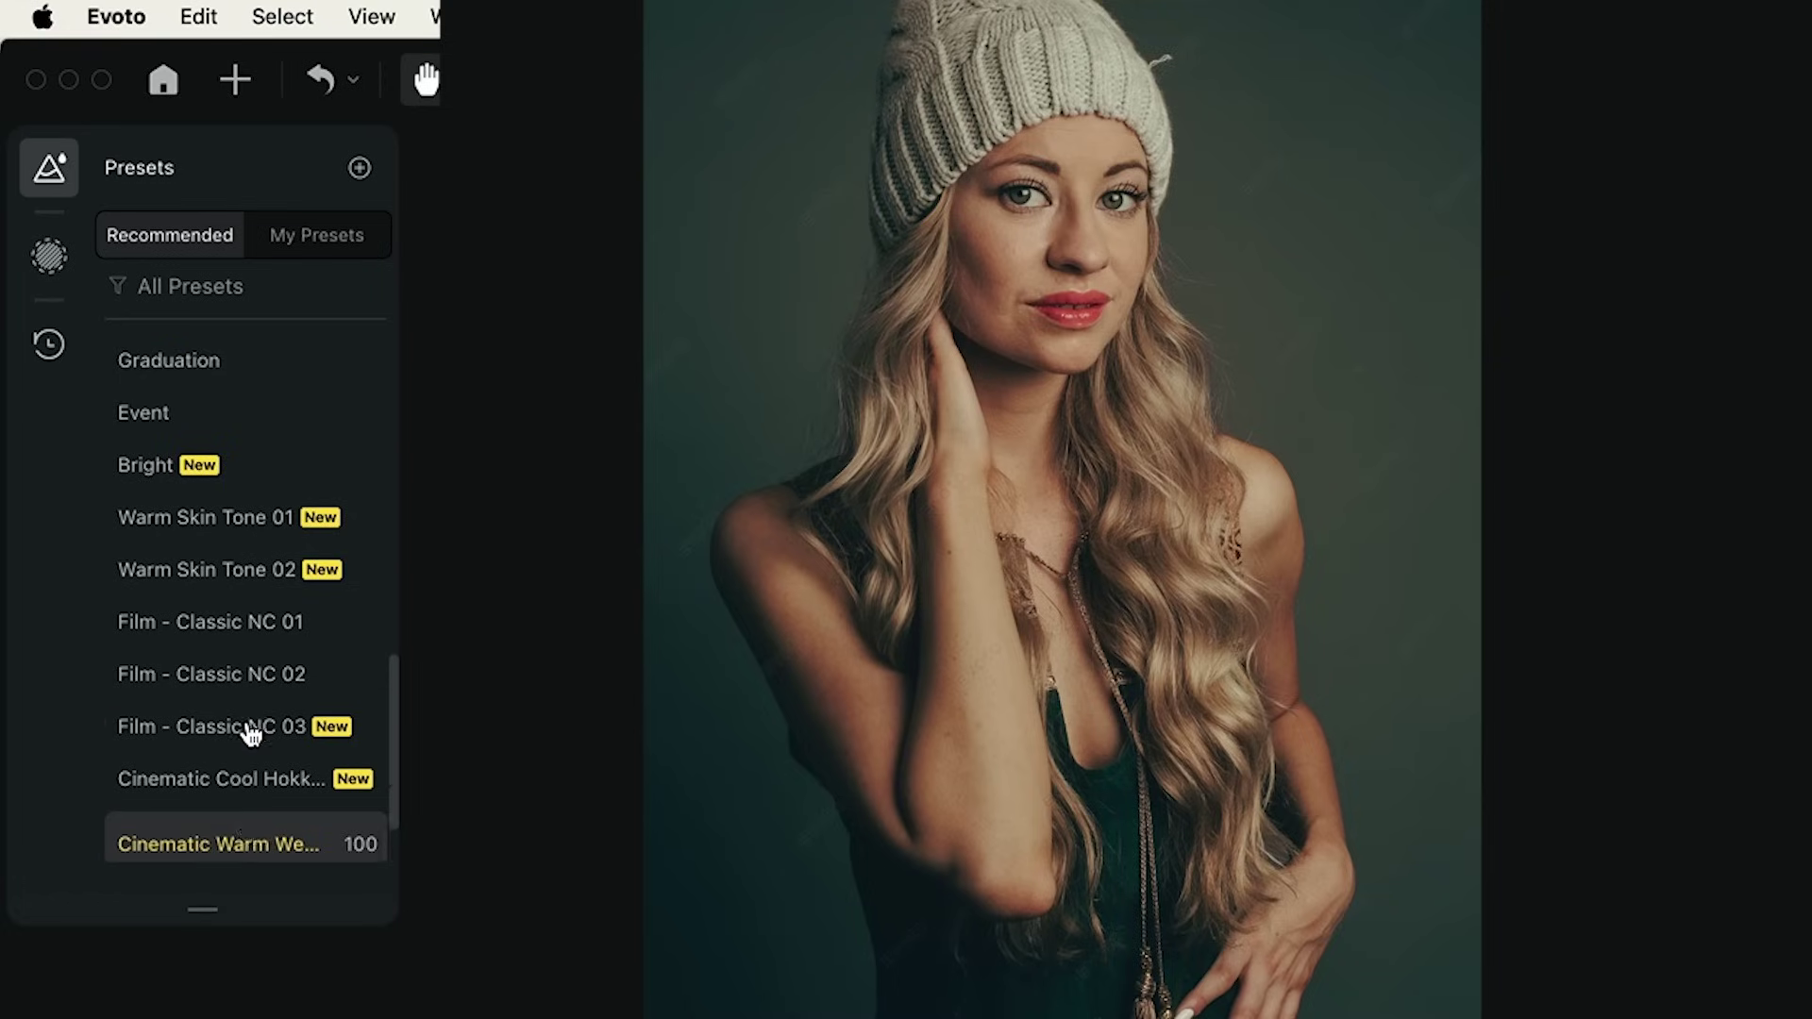
click(250, 734)
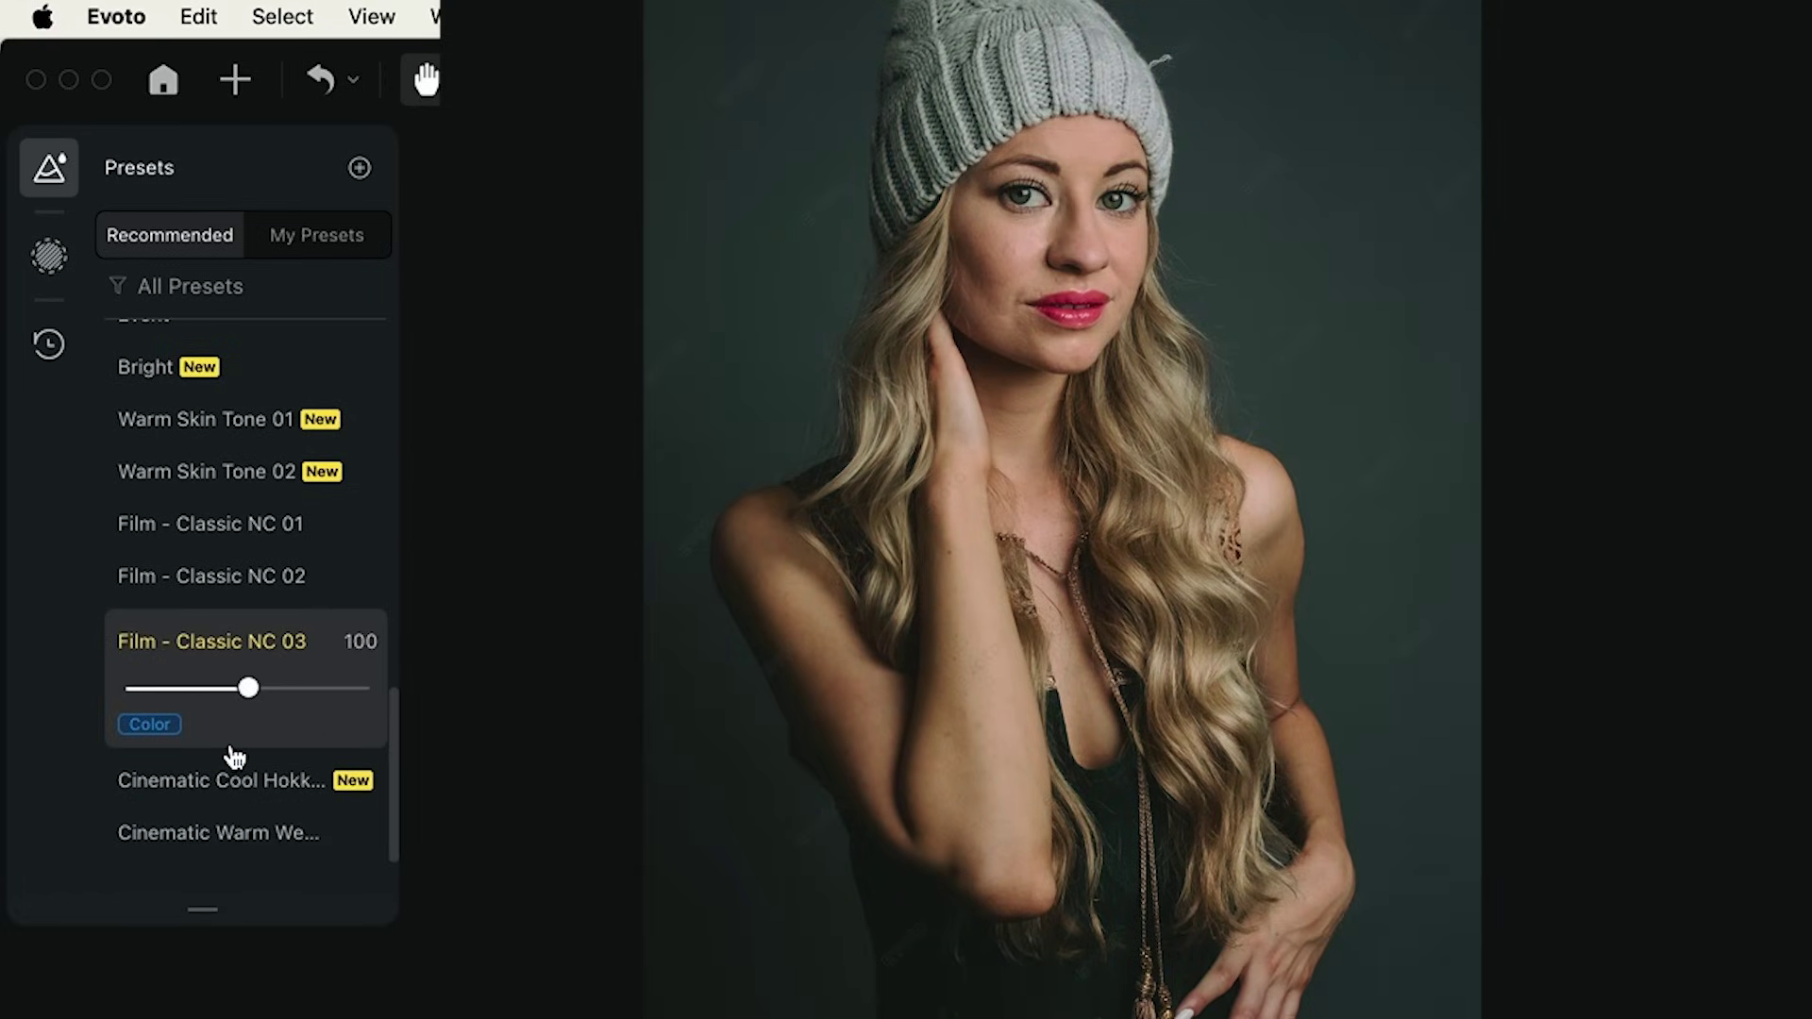
Try the Natural 01 and Natural 02 portrait presets on the knit-hat portrait, and reset all effects
scroll(232, 755, up, 15)
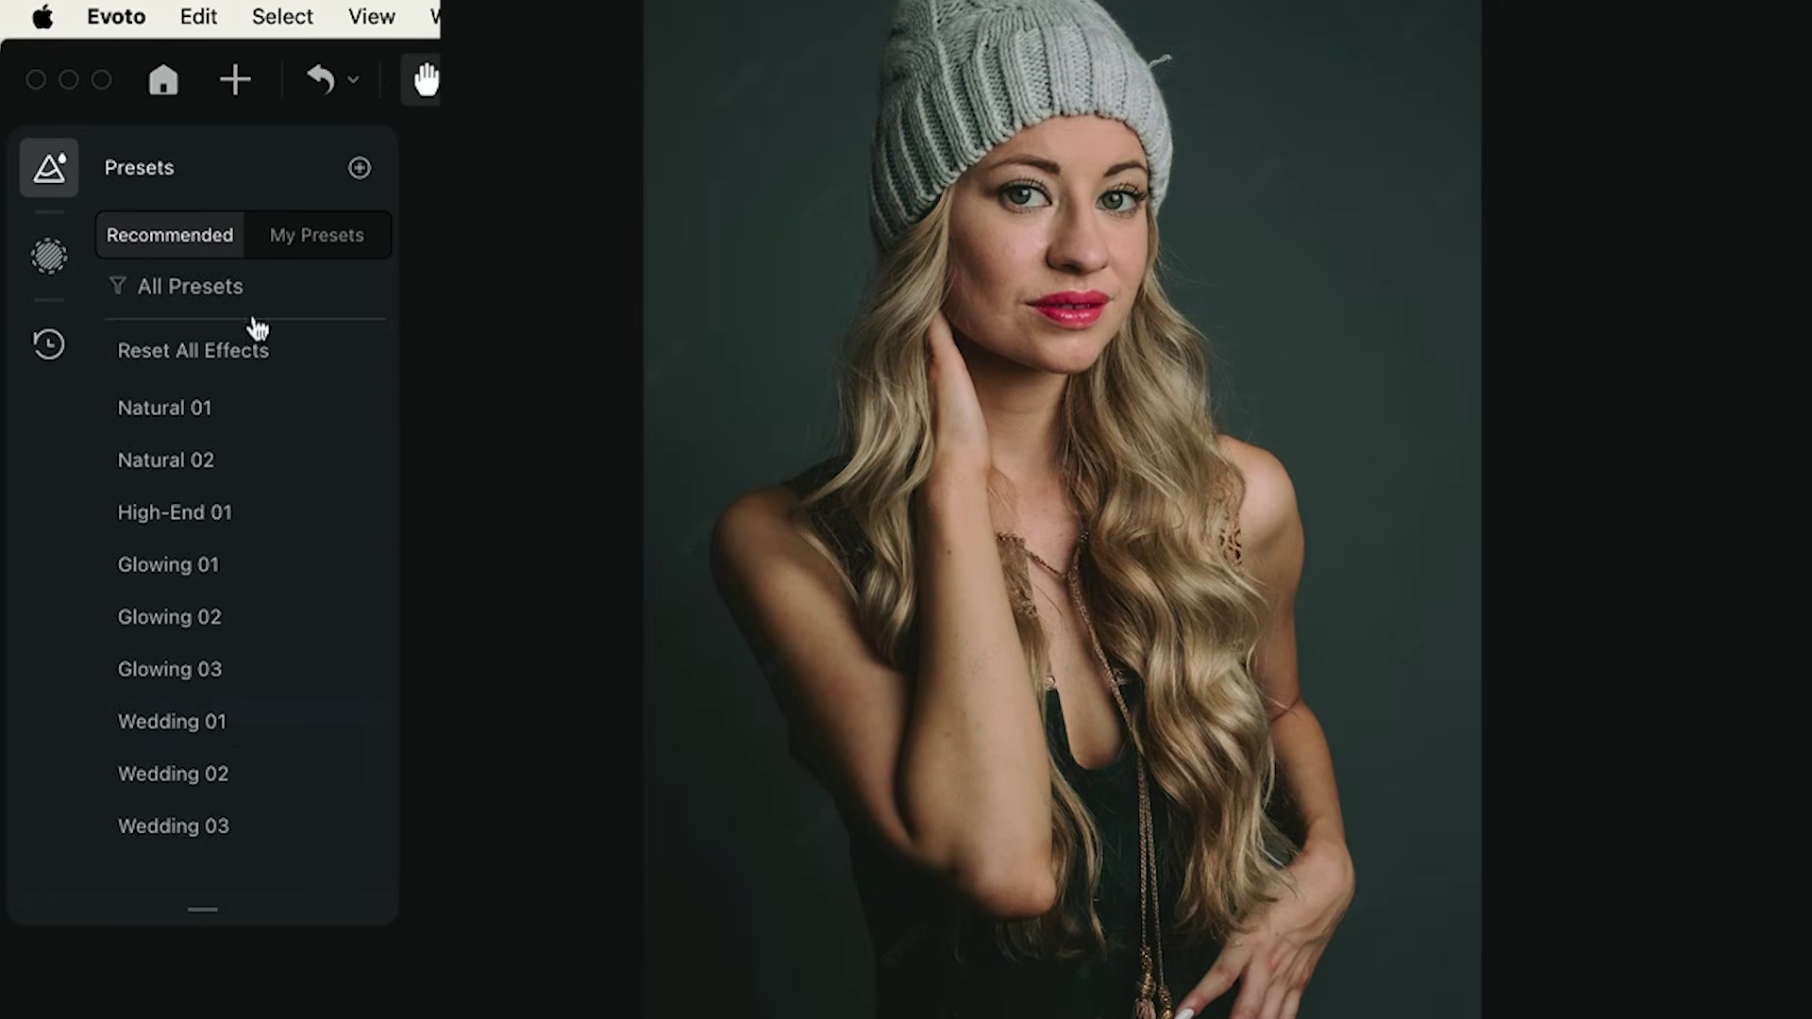
click(222, 421)
click(225, 472)
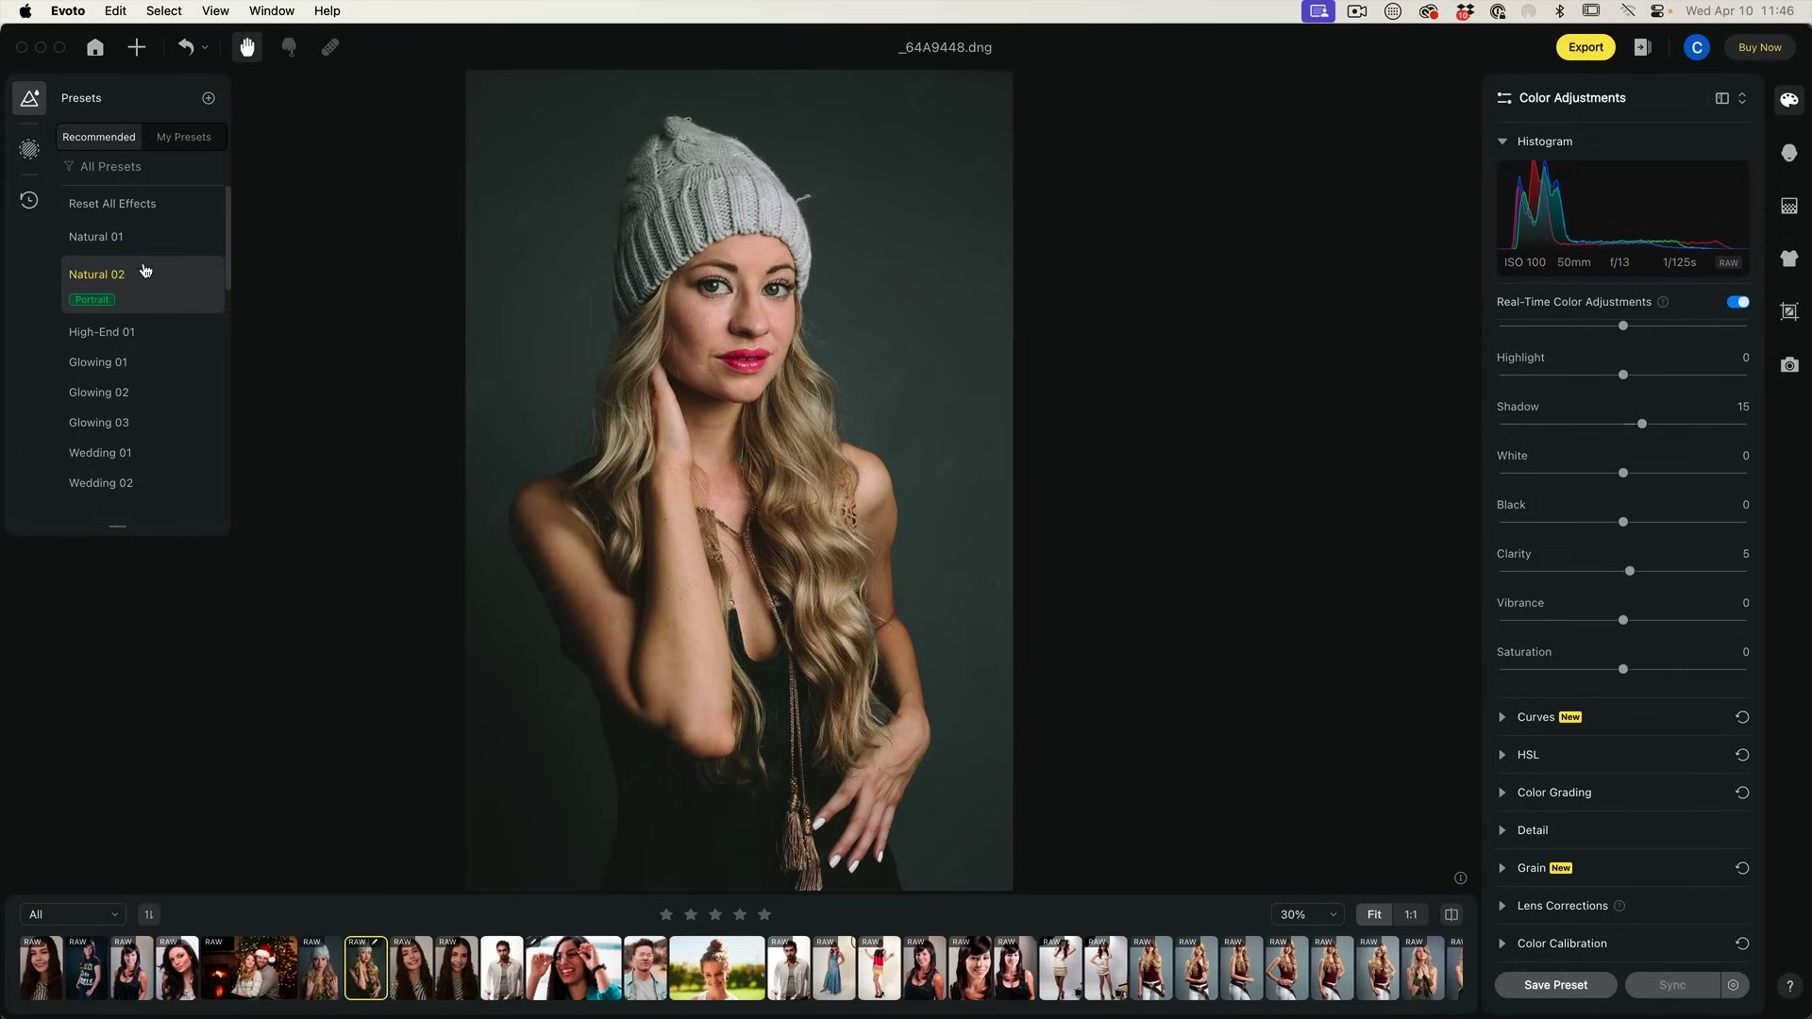
click(204, 47)
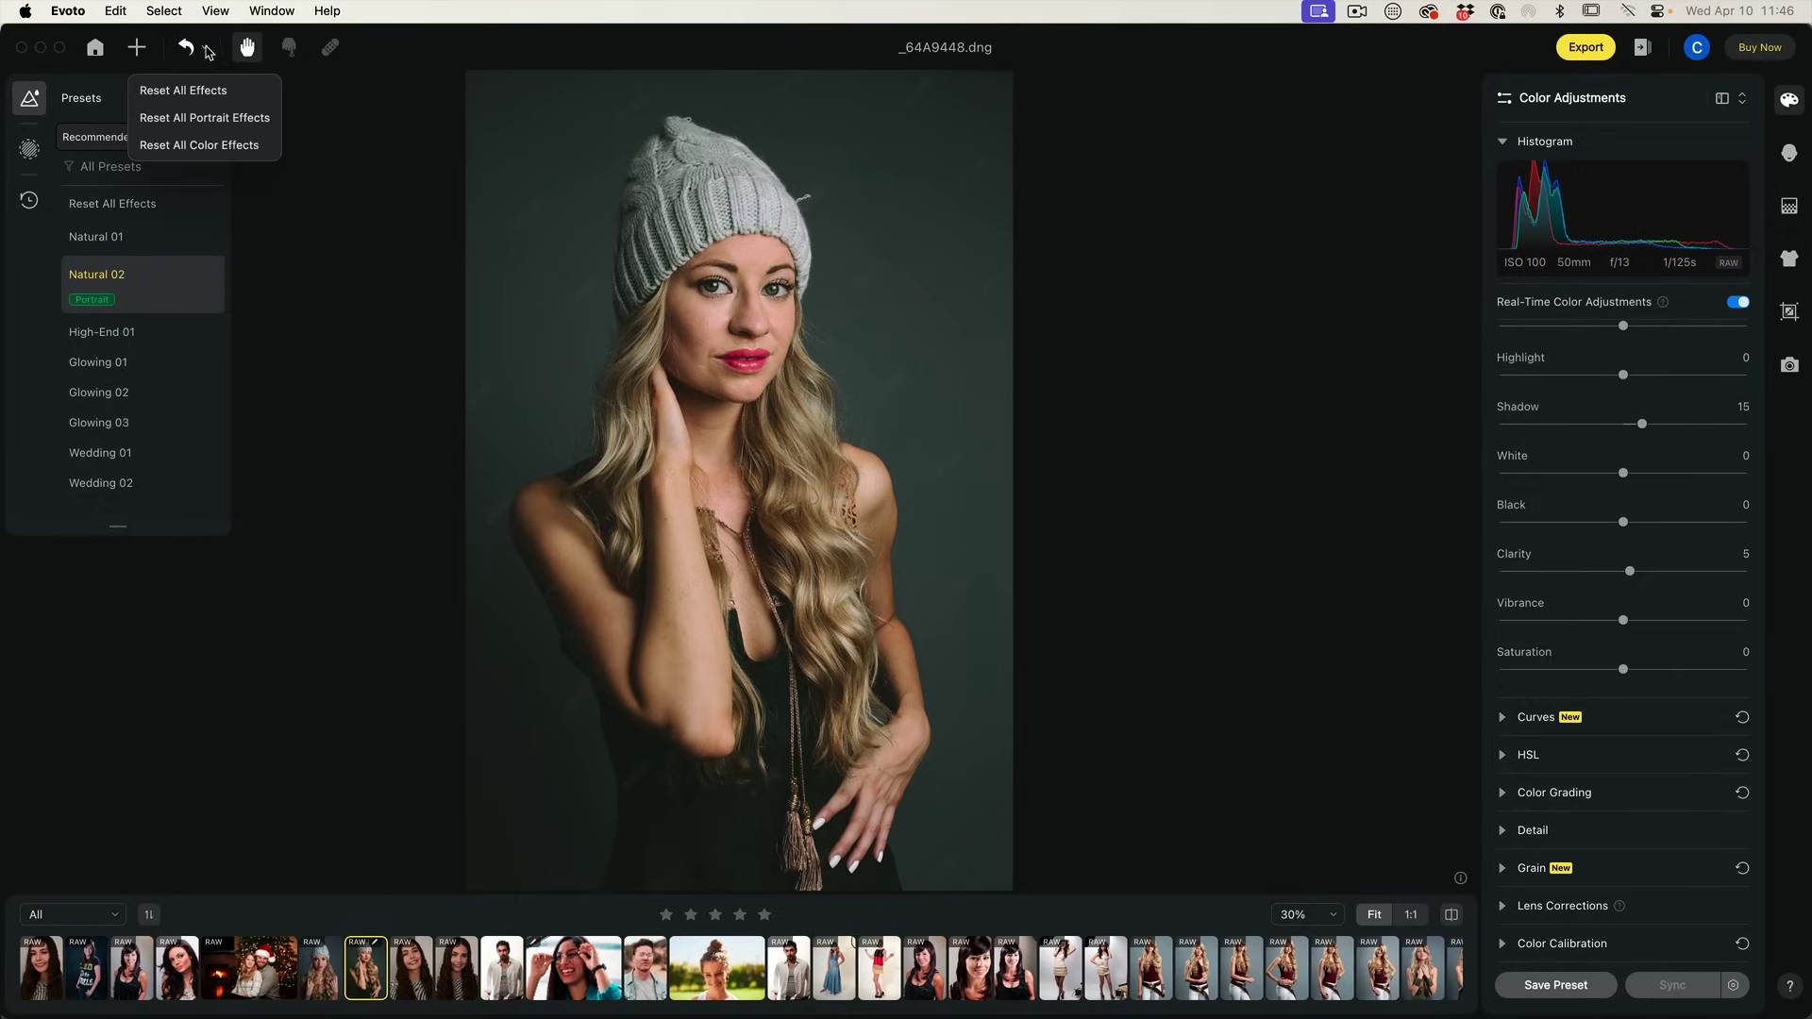
click(200, 86)
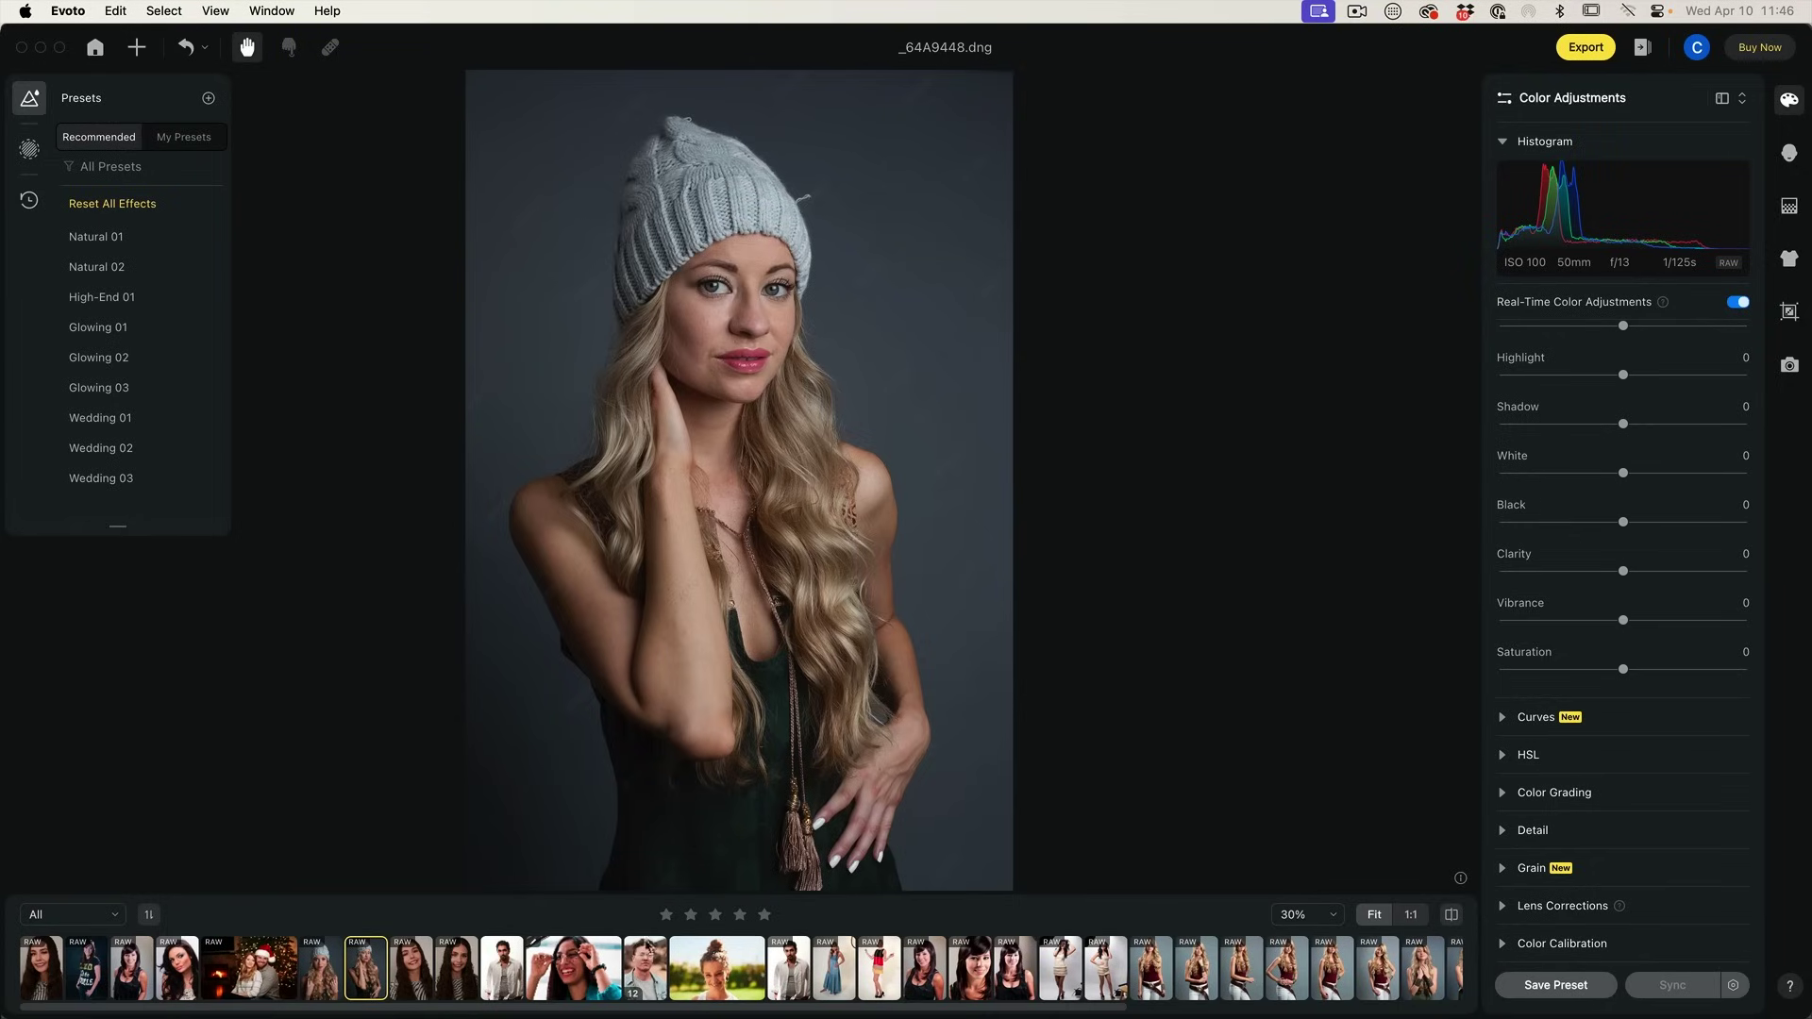
Open the photo of the man in glasses and set the portrait retouching Glasses Glare to 100
click(656, 967)
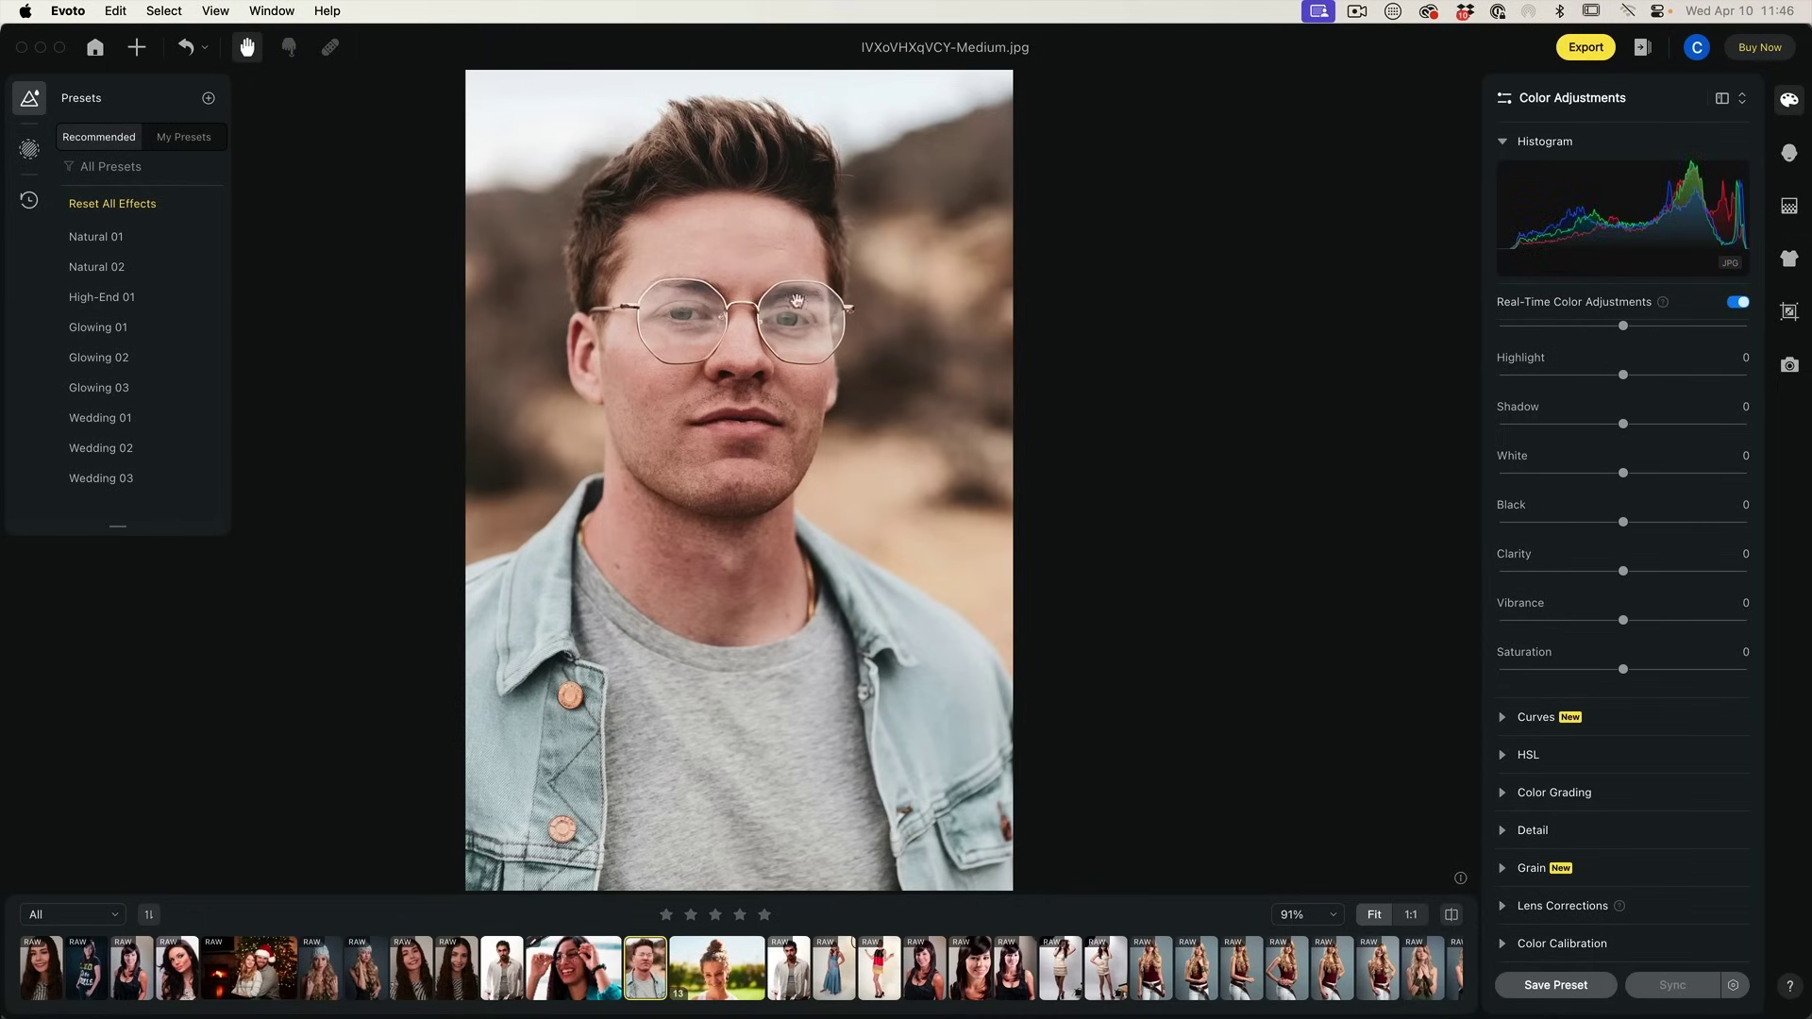
click(1790, 153)
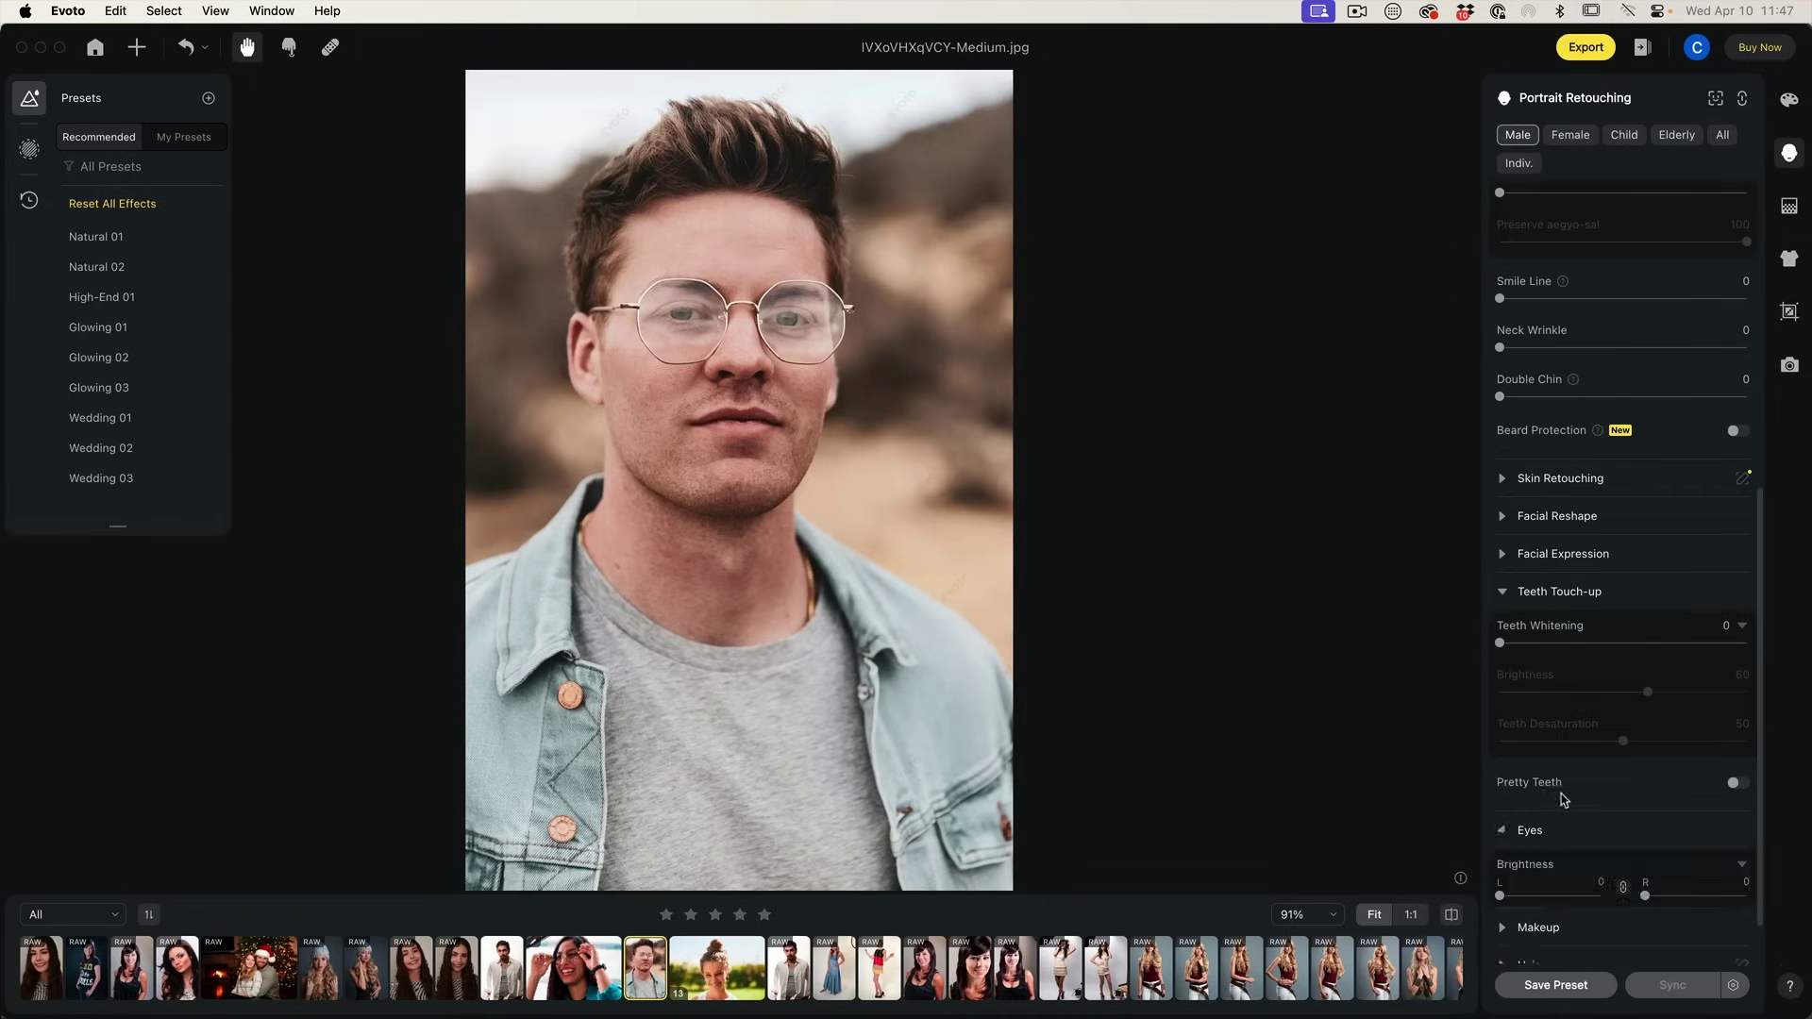
scroll(1558, 804, down, 5)
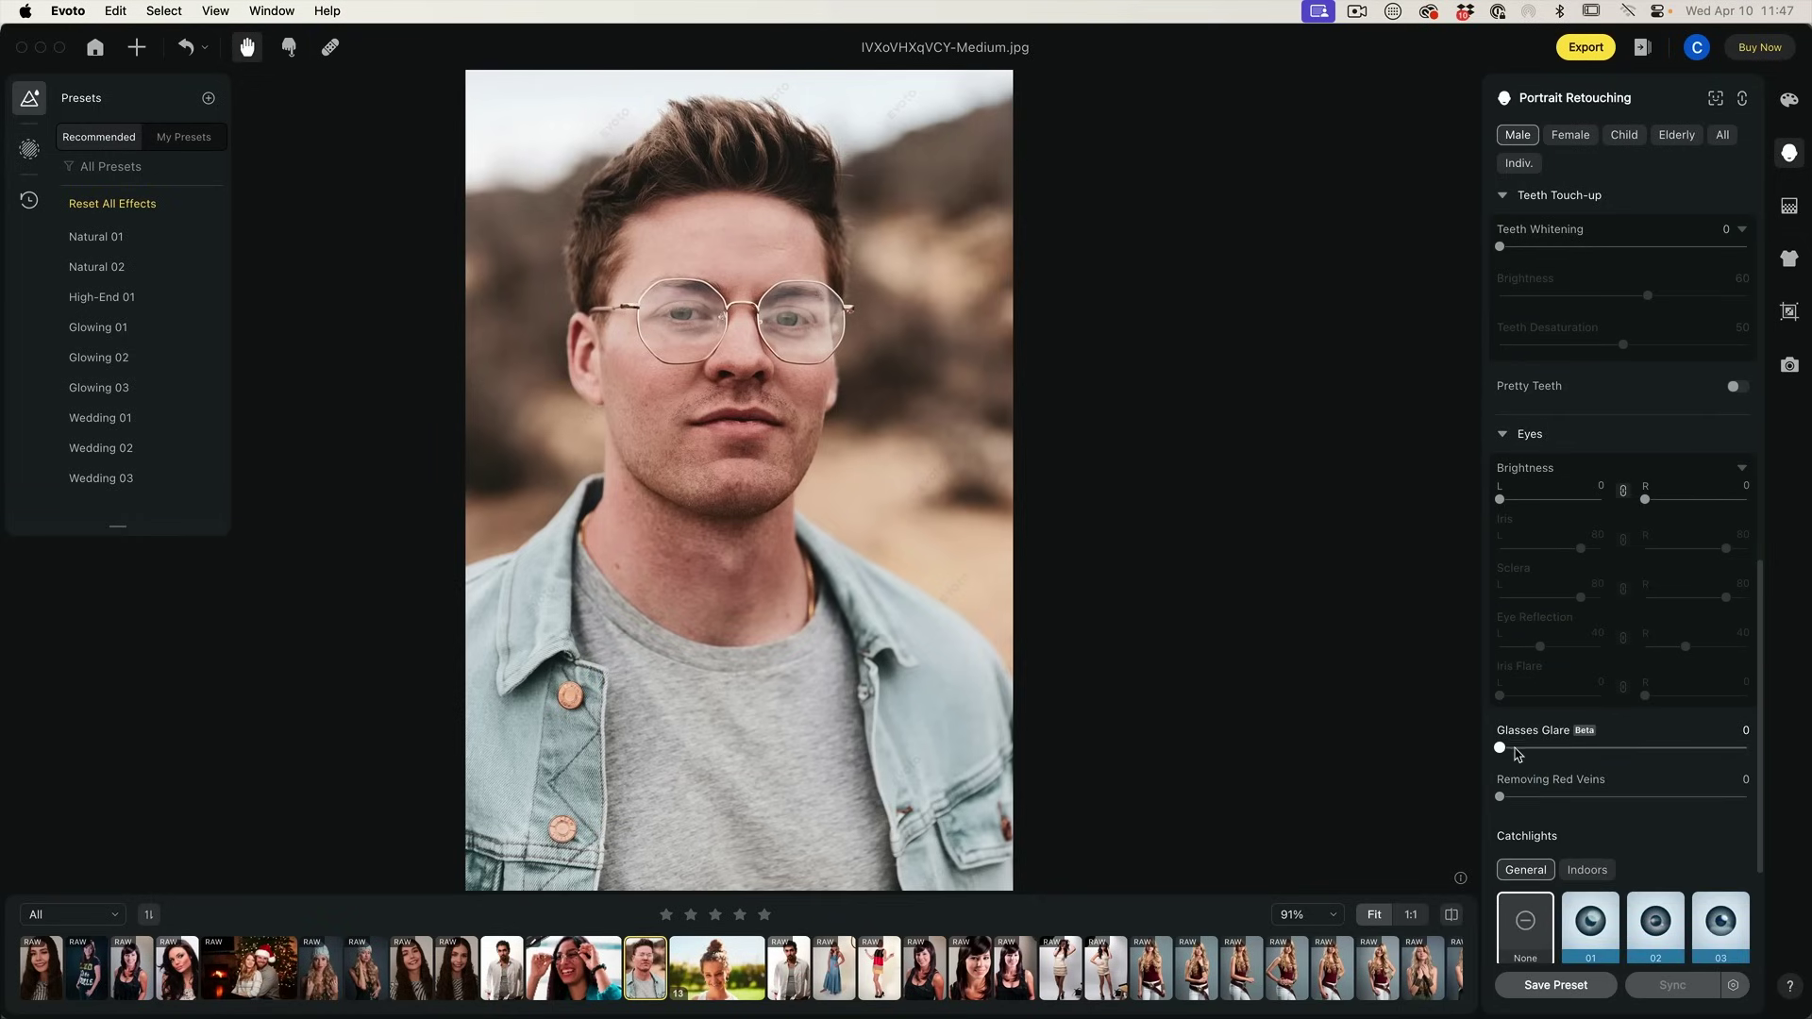
drag(1500, 750, 1762, 749)
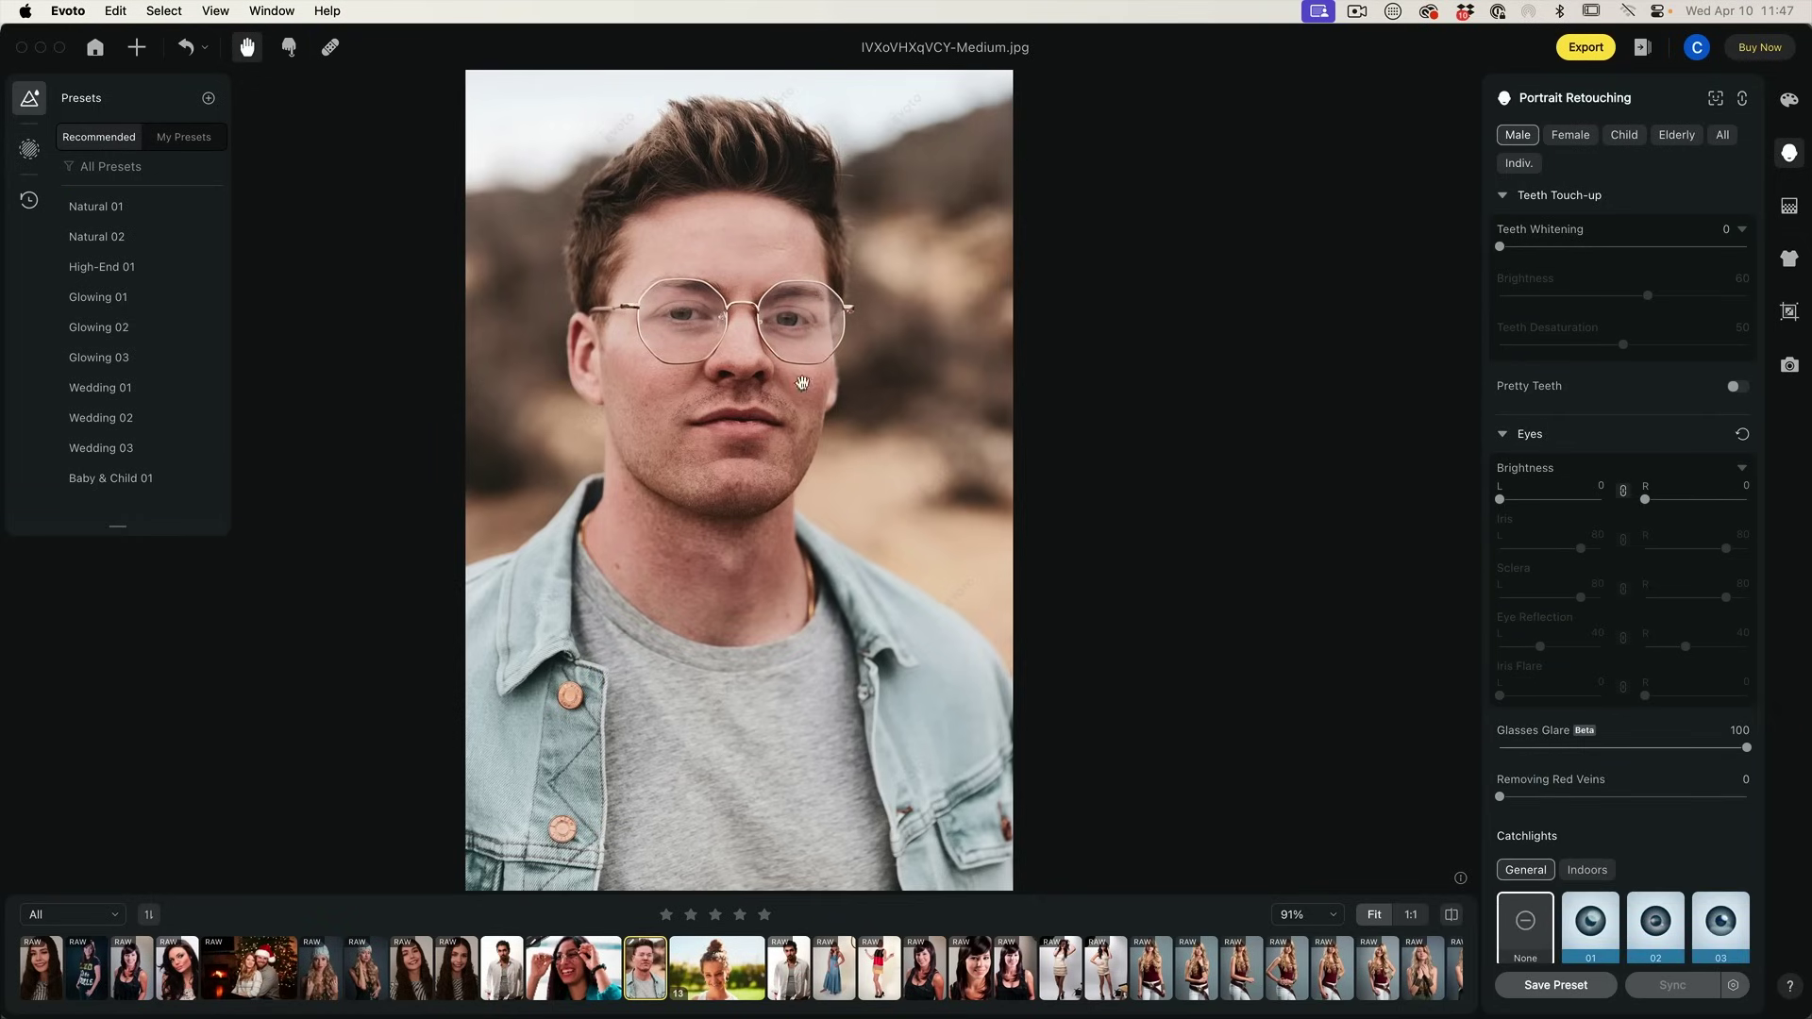
Go to the photo of the girl with braces and enable Pretty Teeth
key(Right)
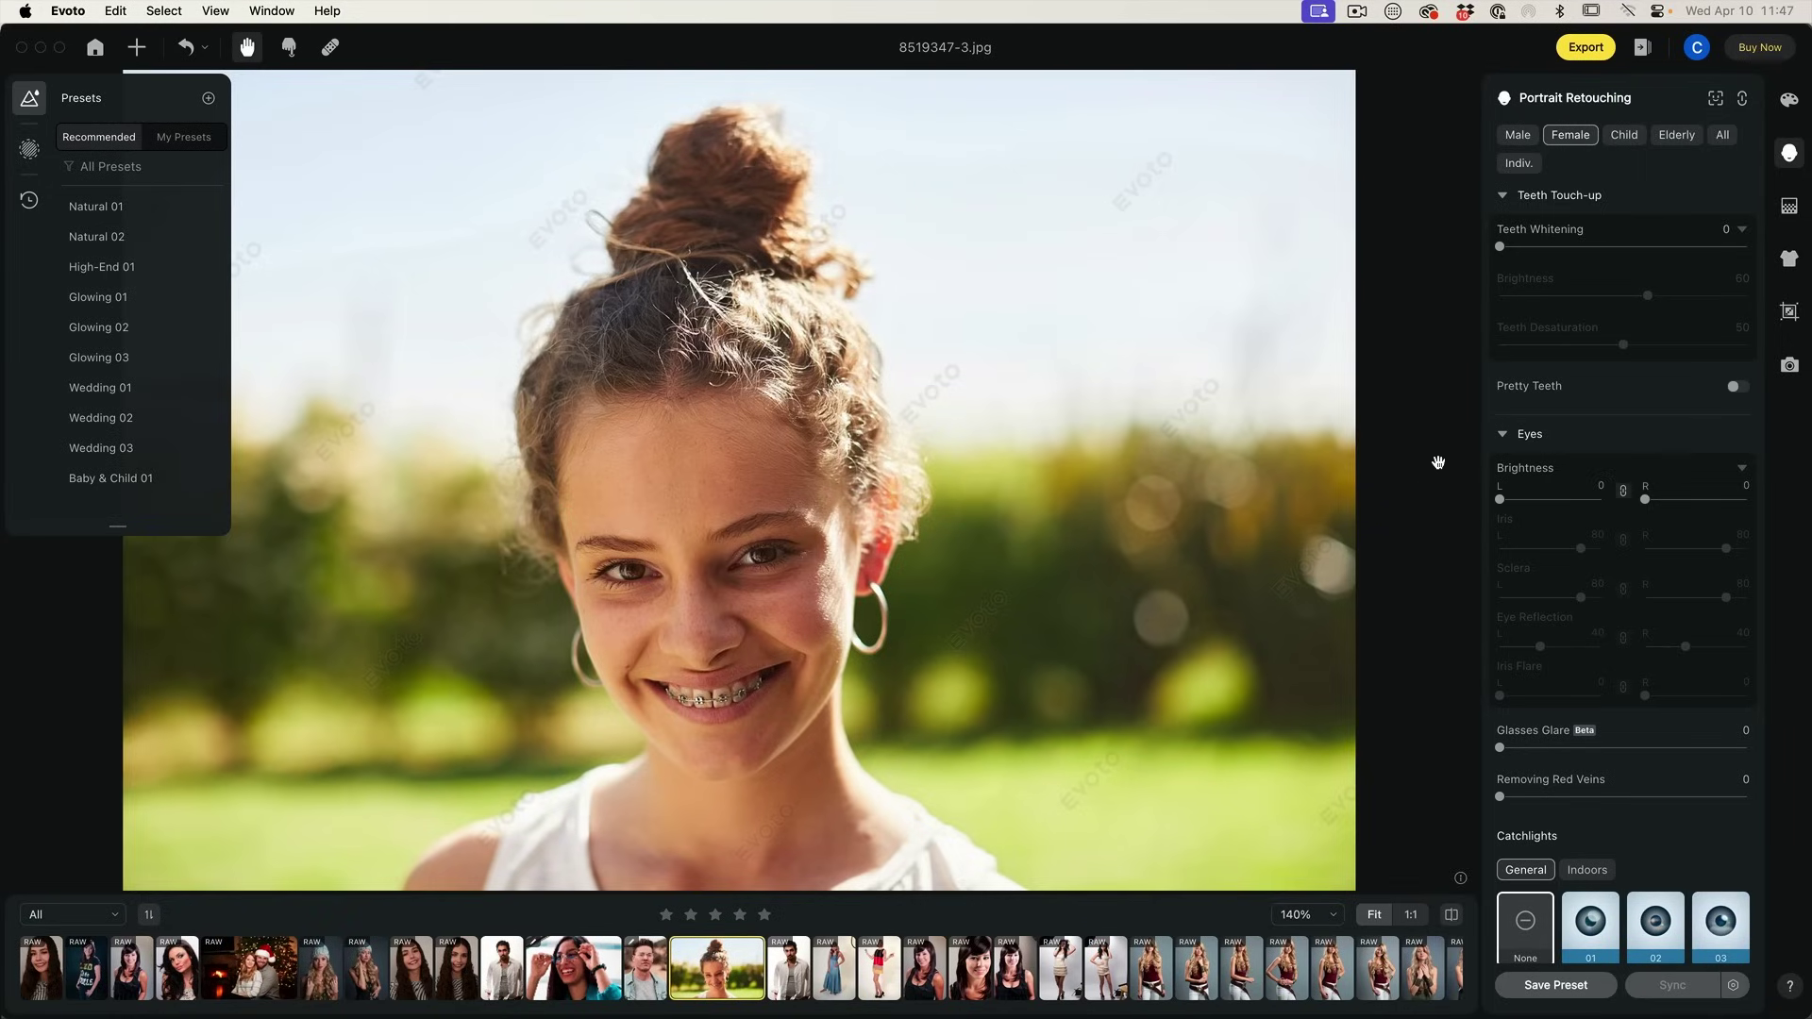
click(1737, 387)
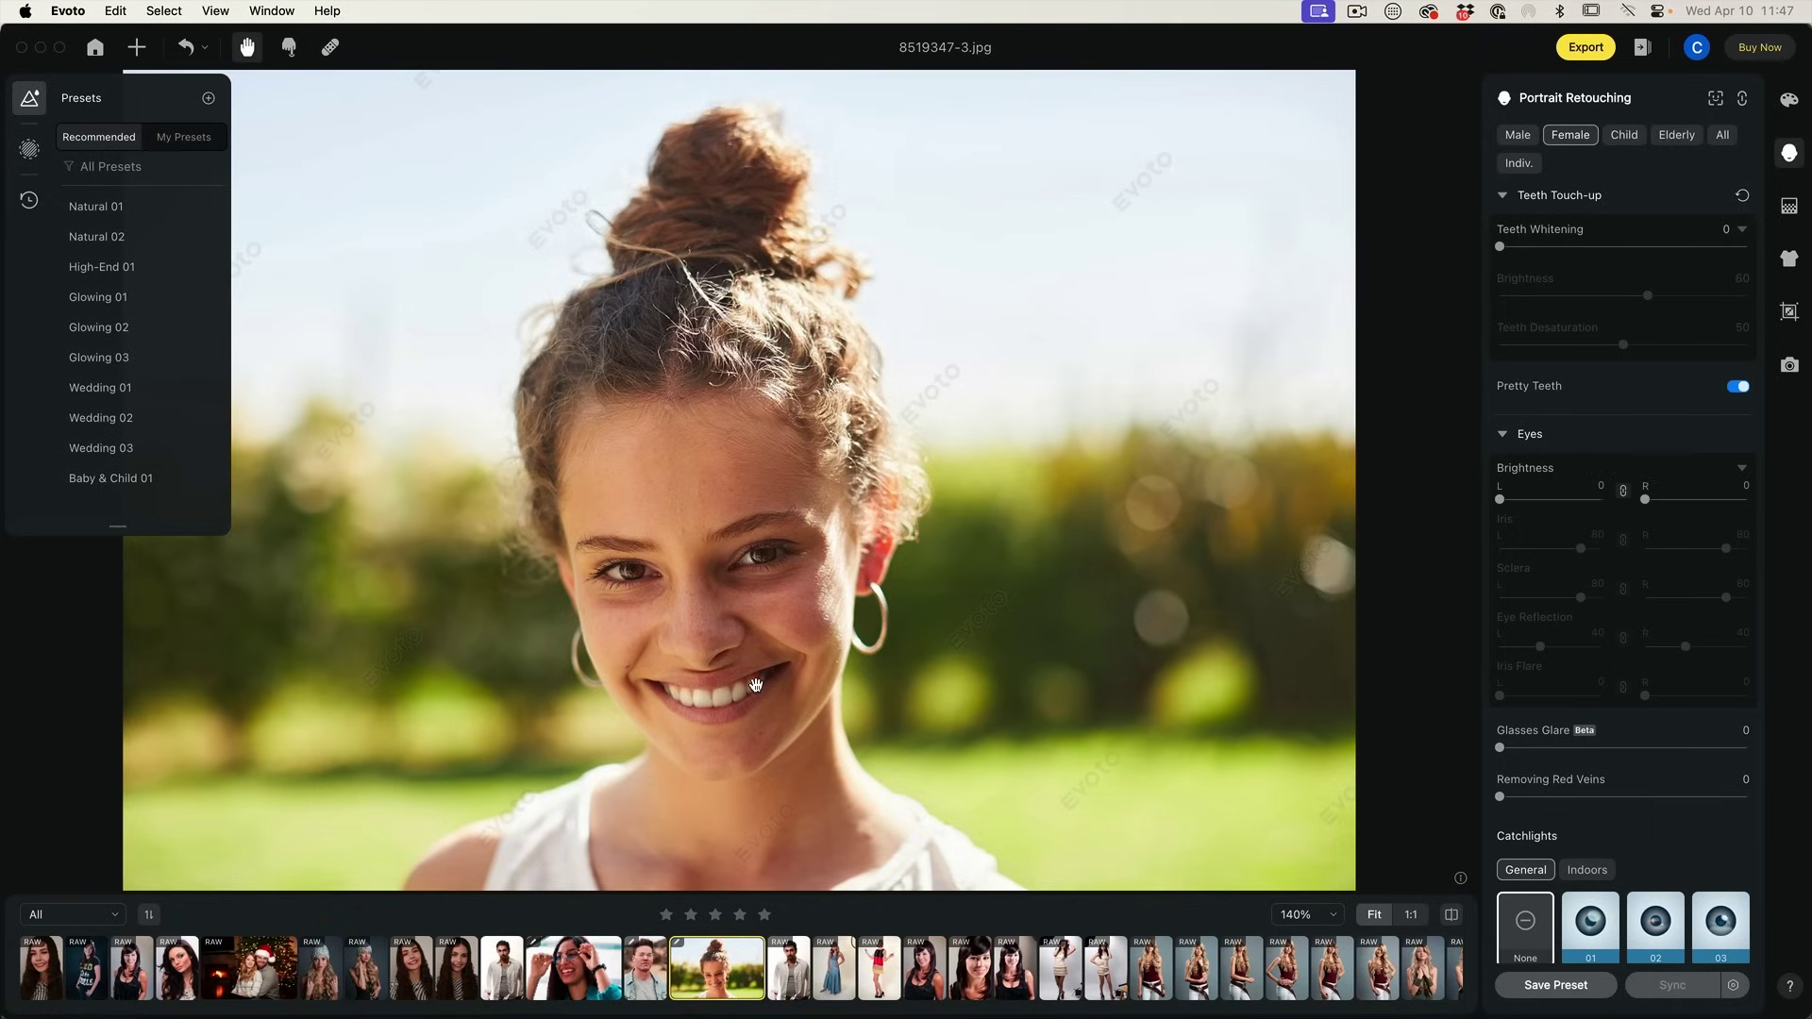
Enable Pretty Teeth on the photo of the laughing woman holding her glasses, switching it off and on to compare
click(573, 968)
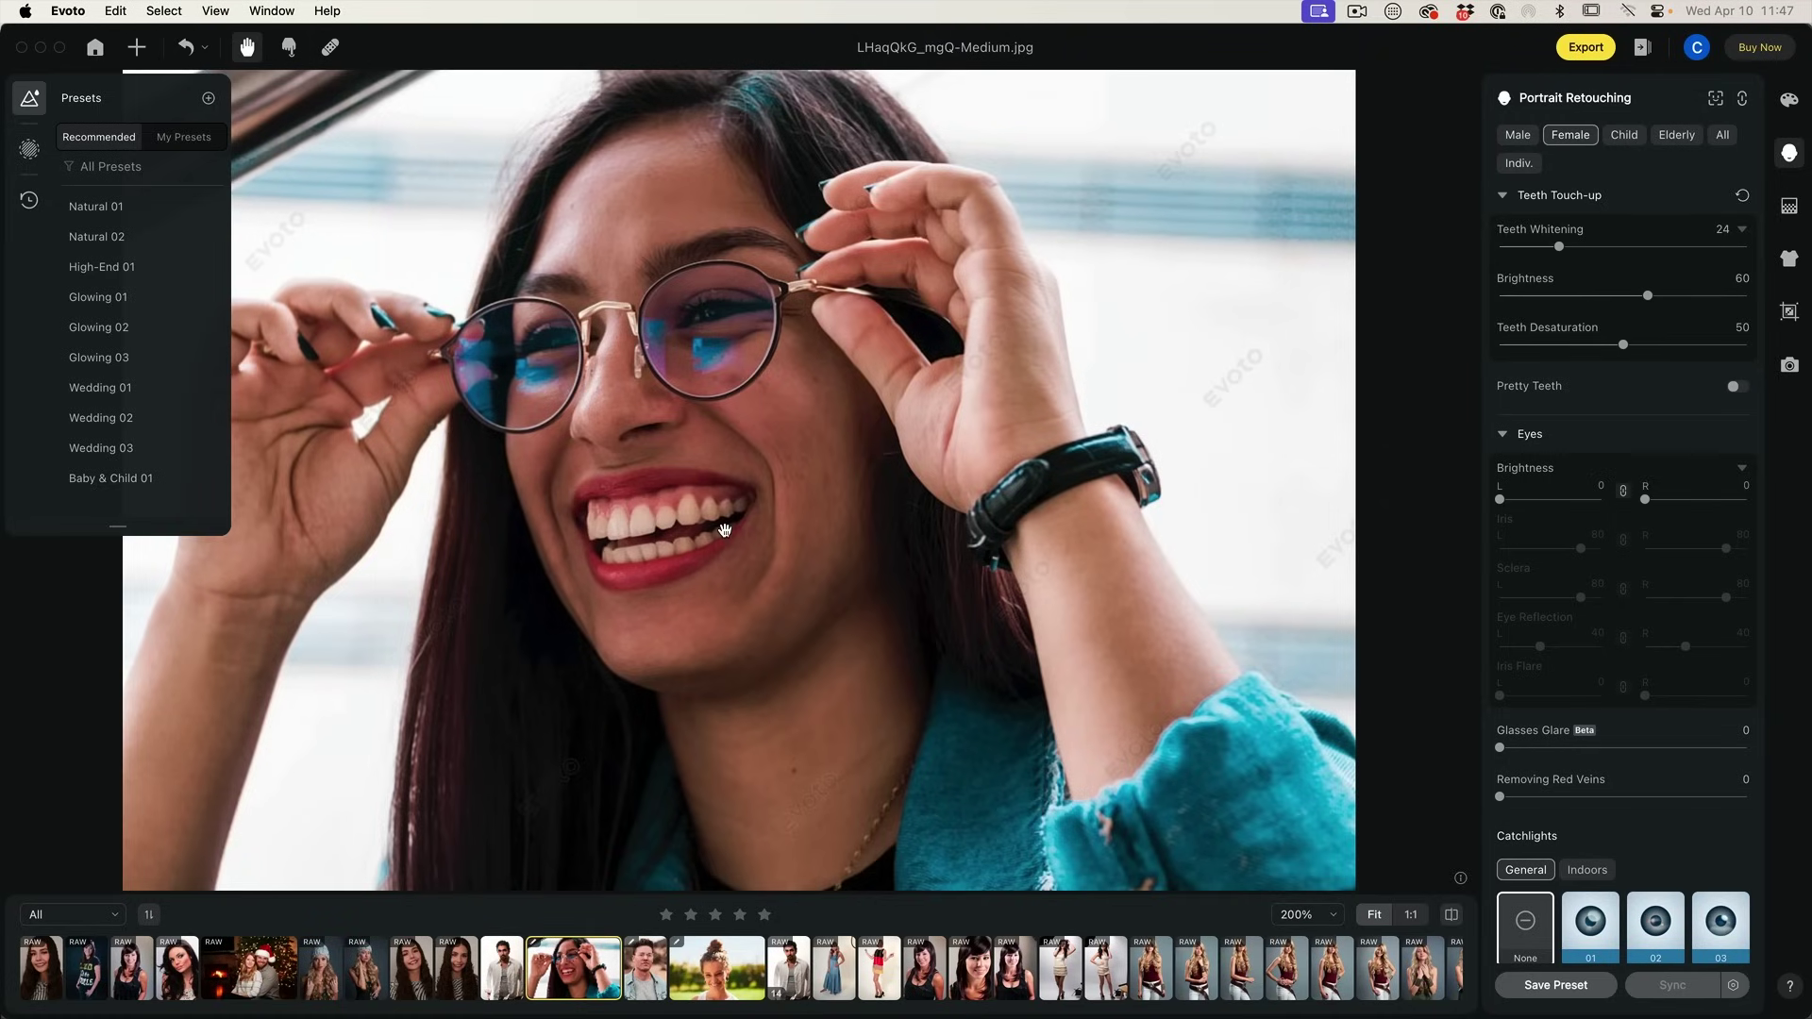
click(1738, 388)
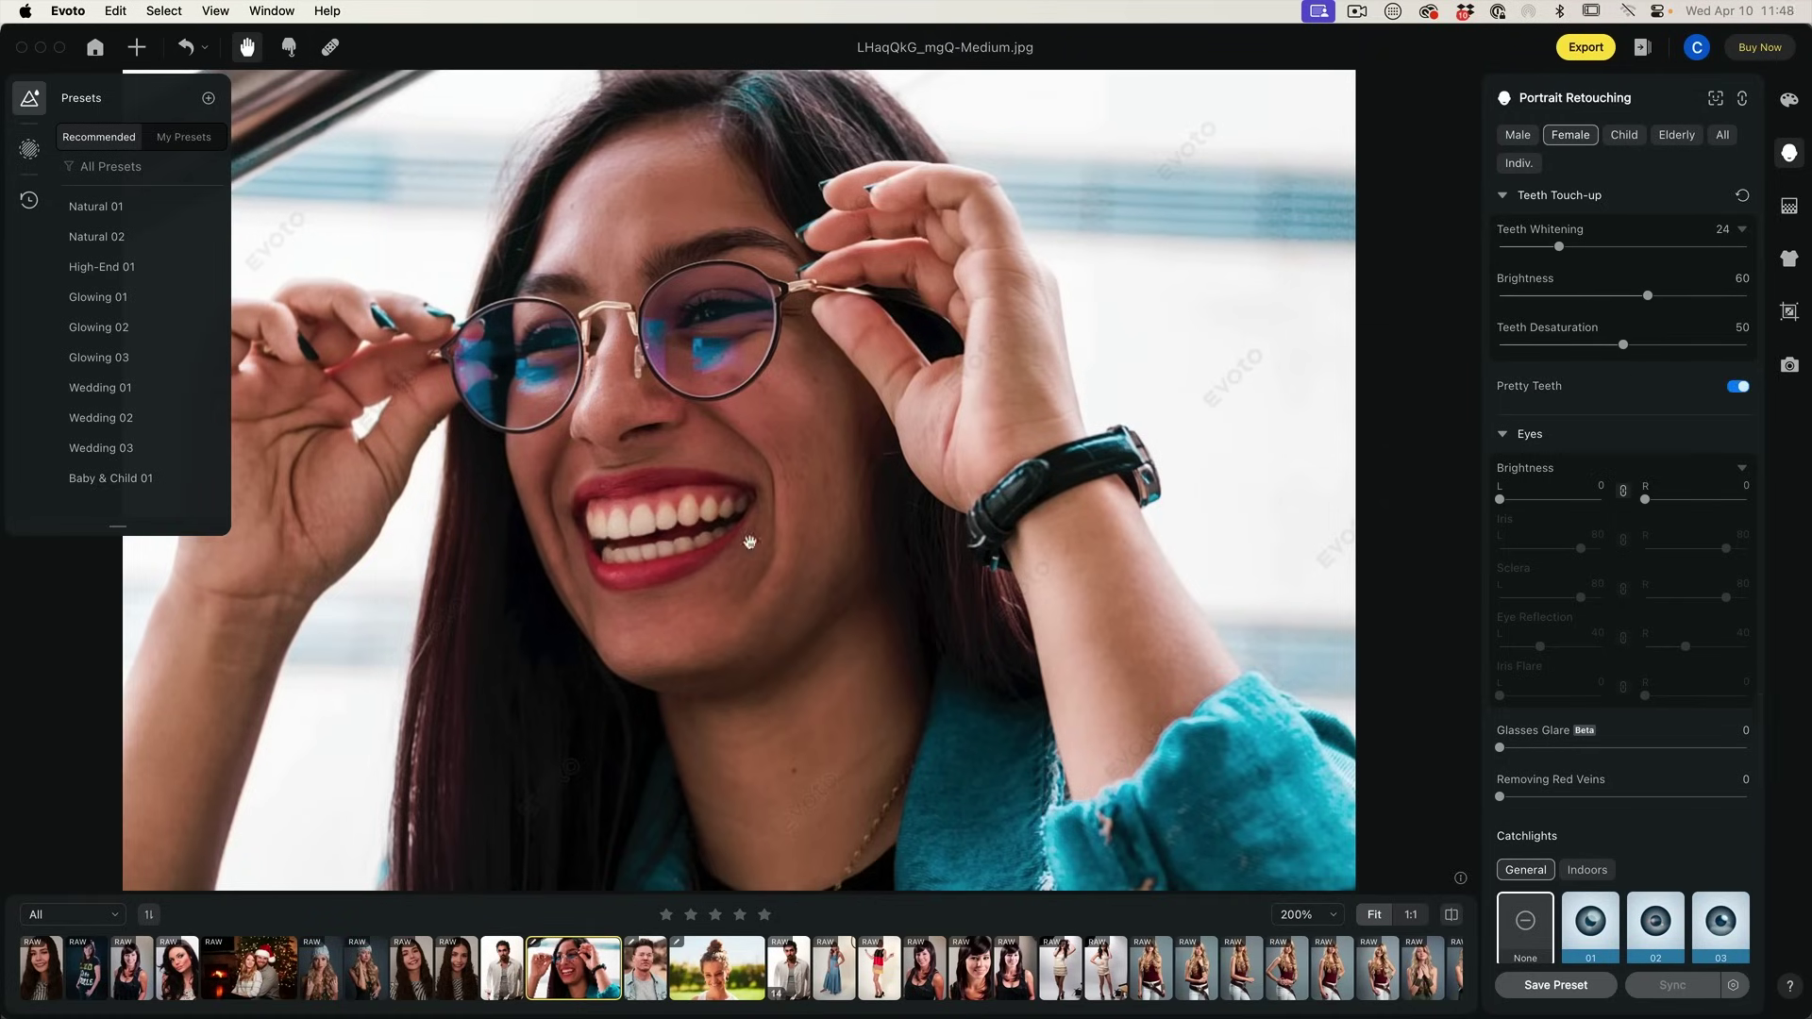
click(1740, 388)
click(1739, 388)
click(1739, 388)
click(1740, 387)
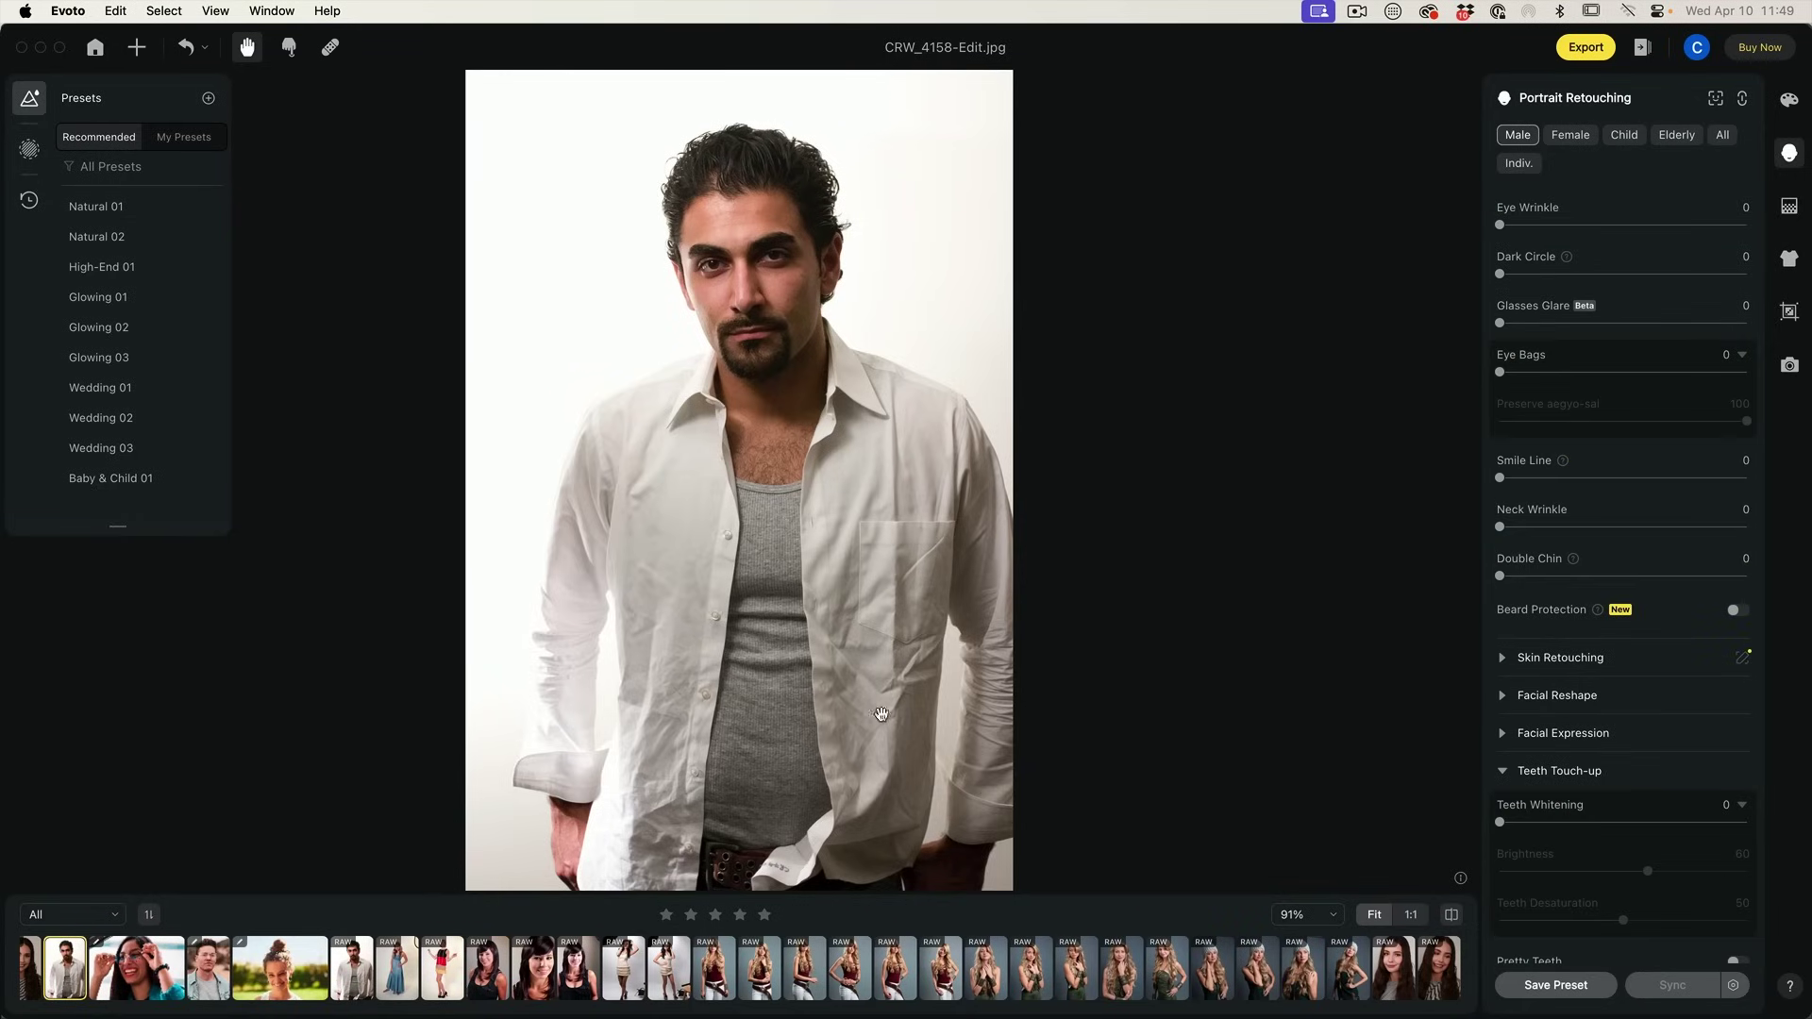
Set De-wrinkle Clothing to 100 for the man in the white shirt, and lower it again to compare
click(1791, 261)
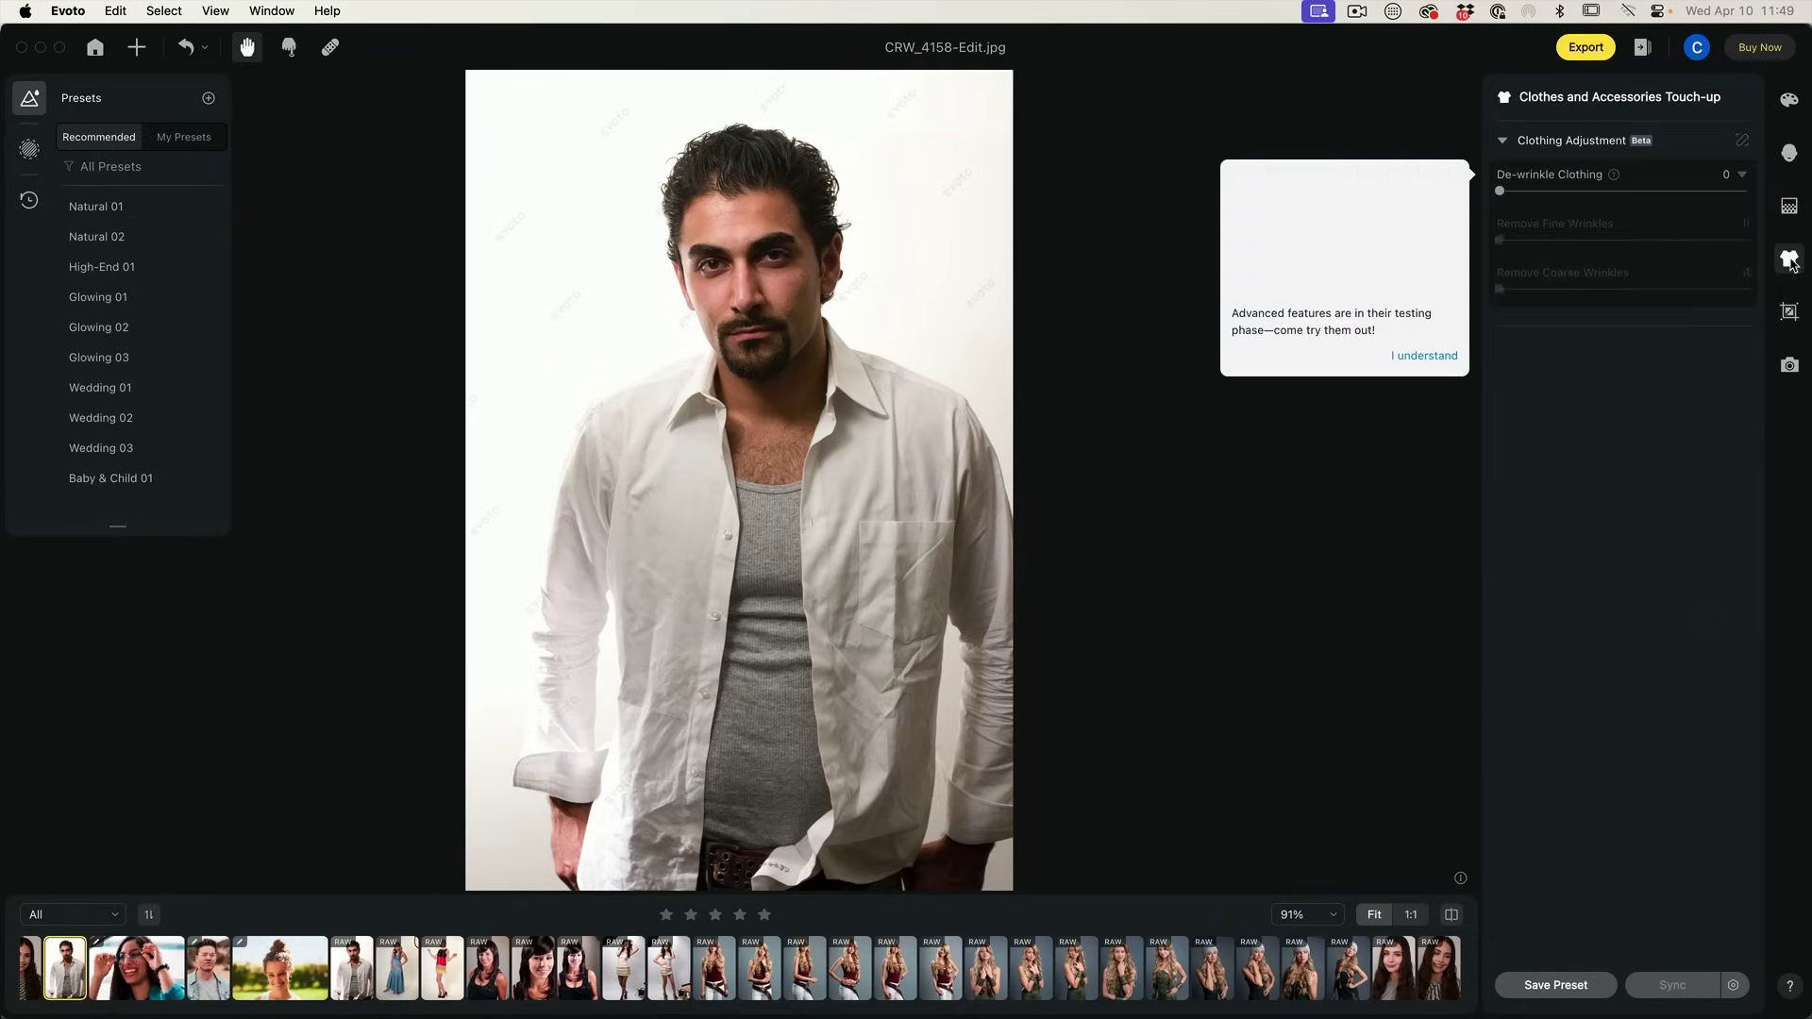
drag(1501, 193, 1747, 191)
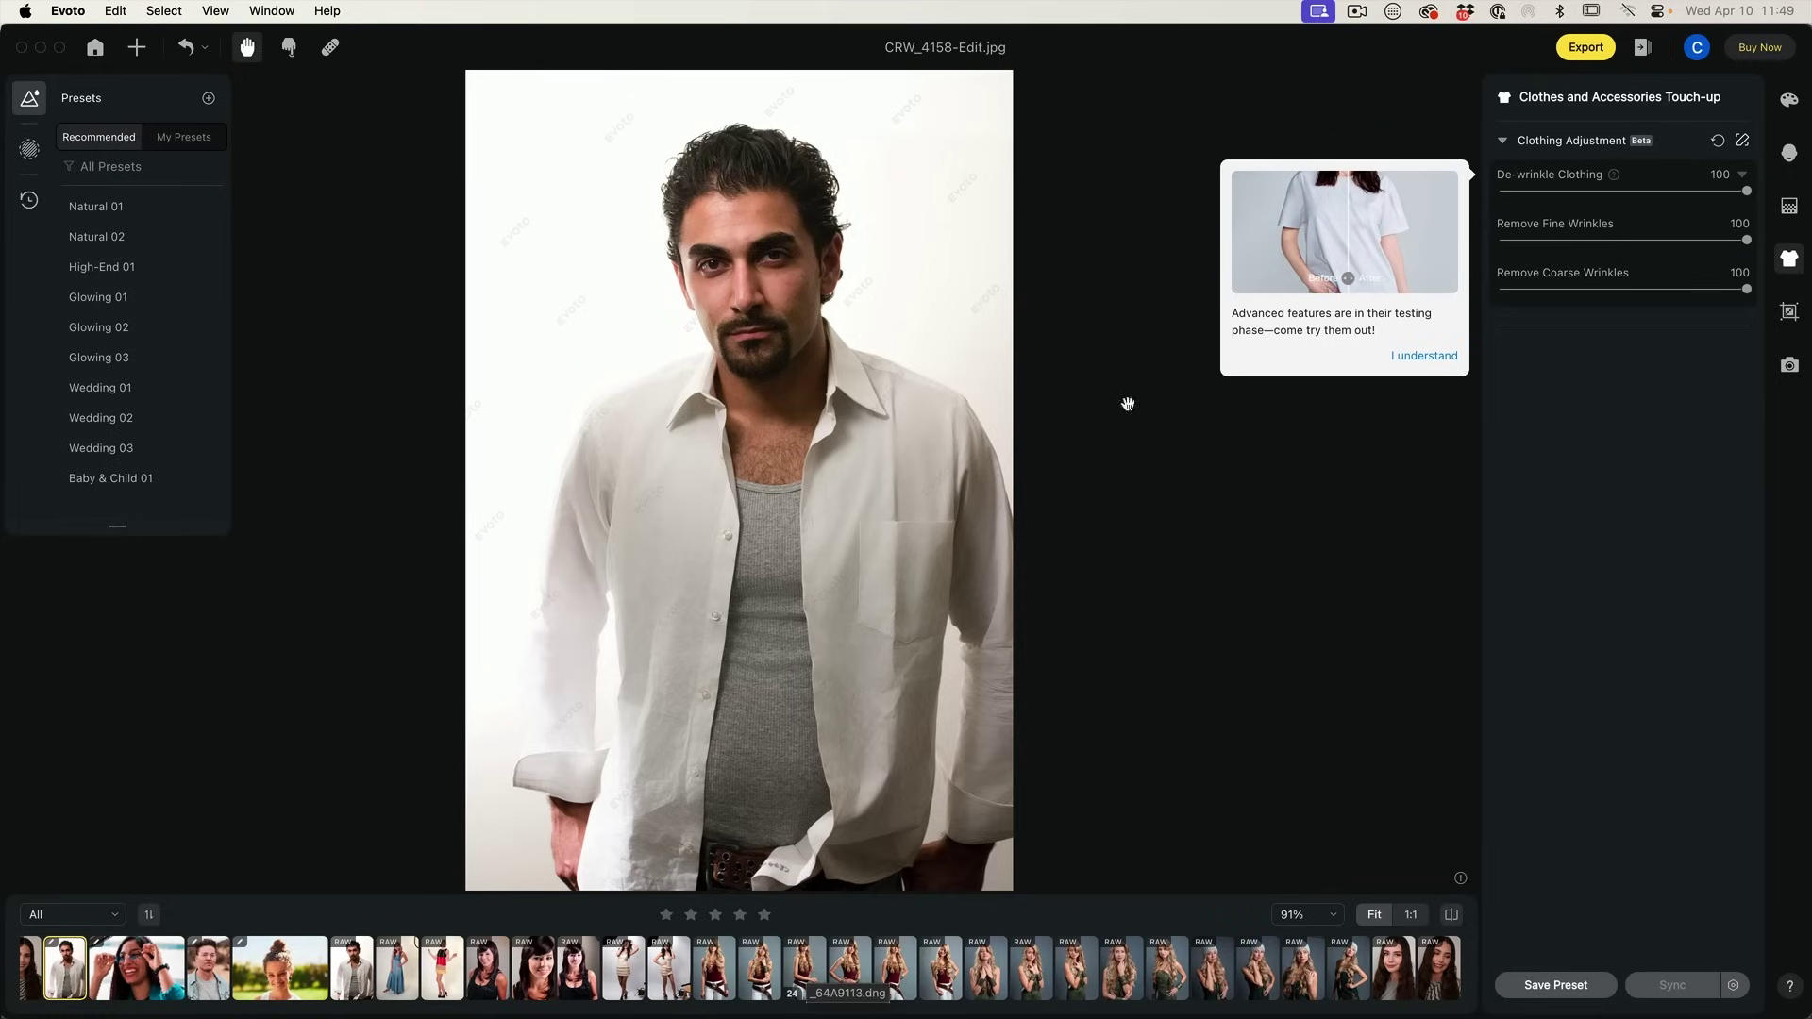
drag(1746, 191, 1519, 214)
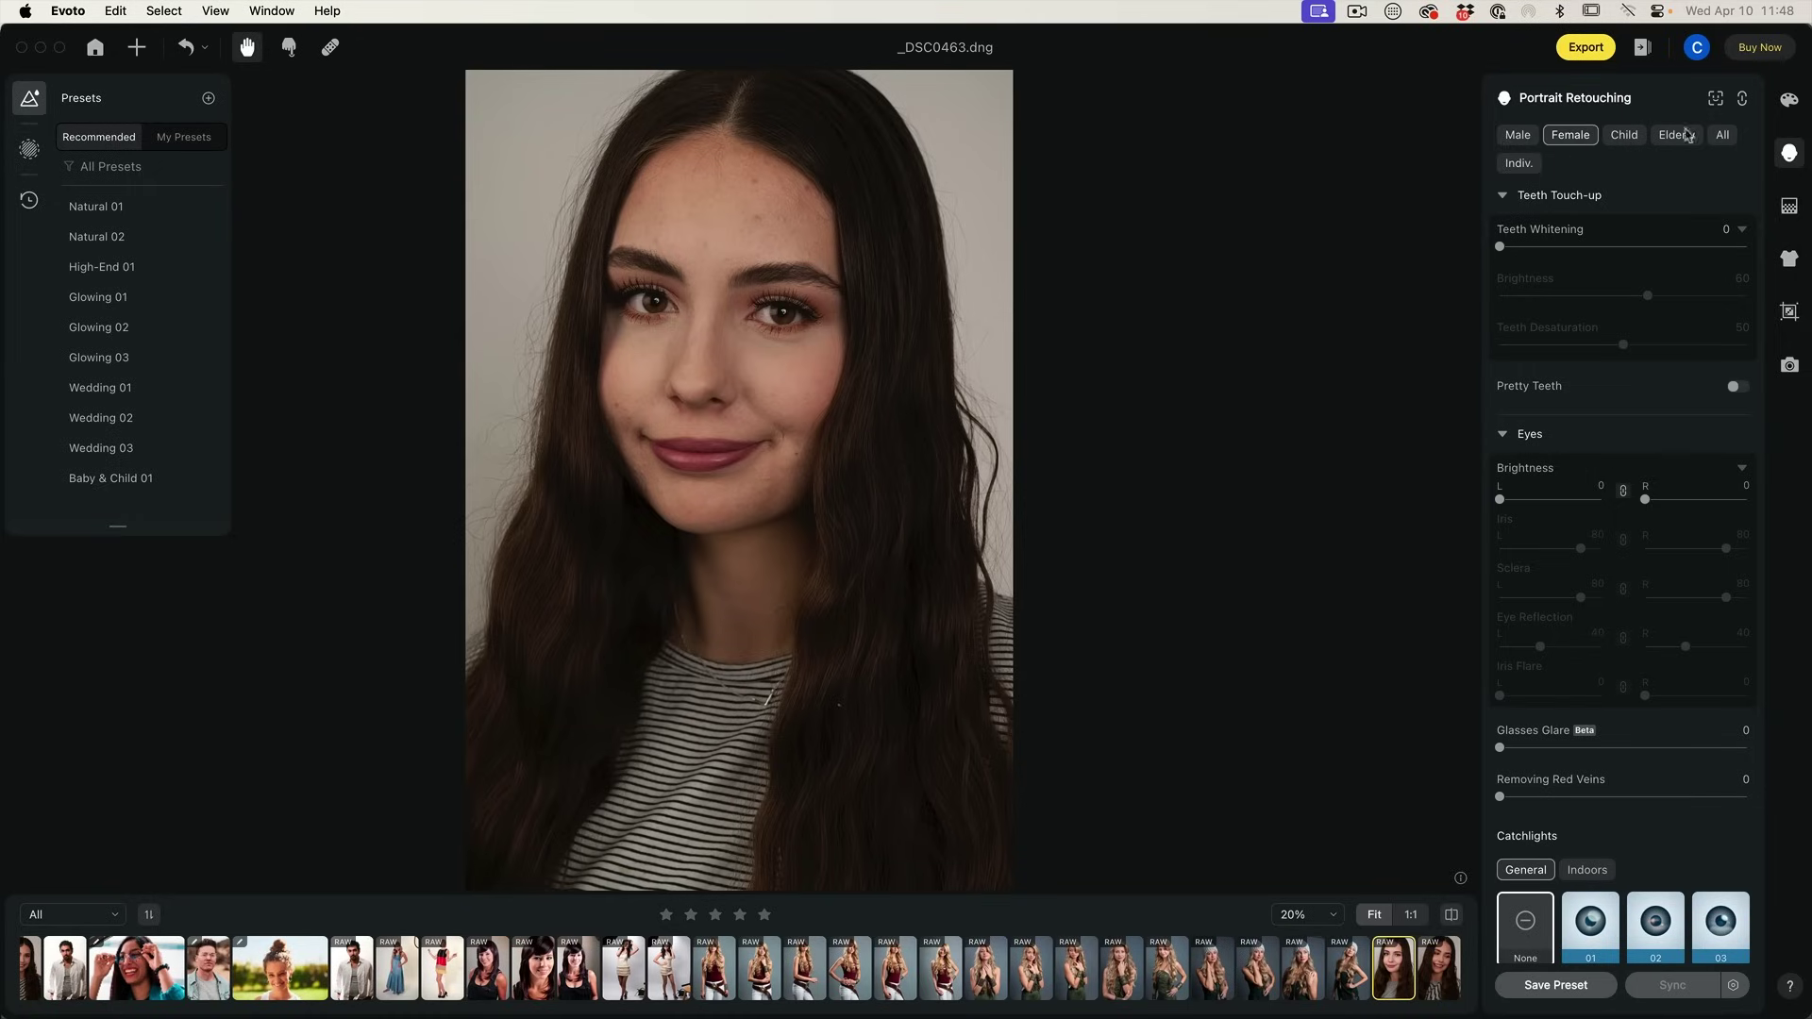
In the Christmas couple photo, set Face Shine to 100 for the woman and to about midway for the man
click(210, 965)
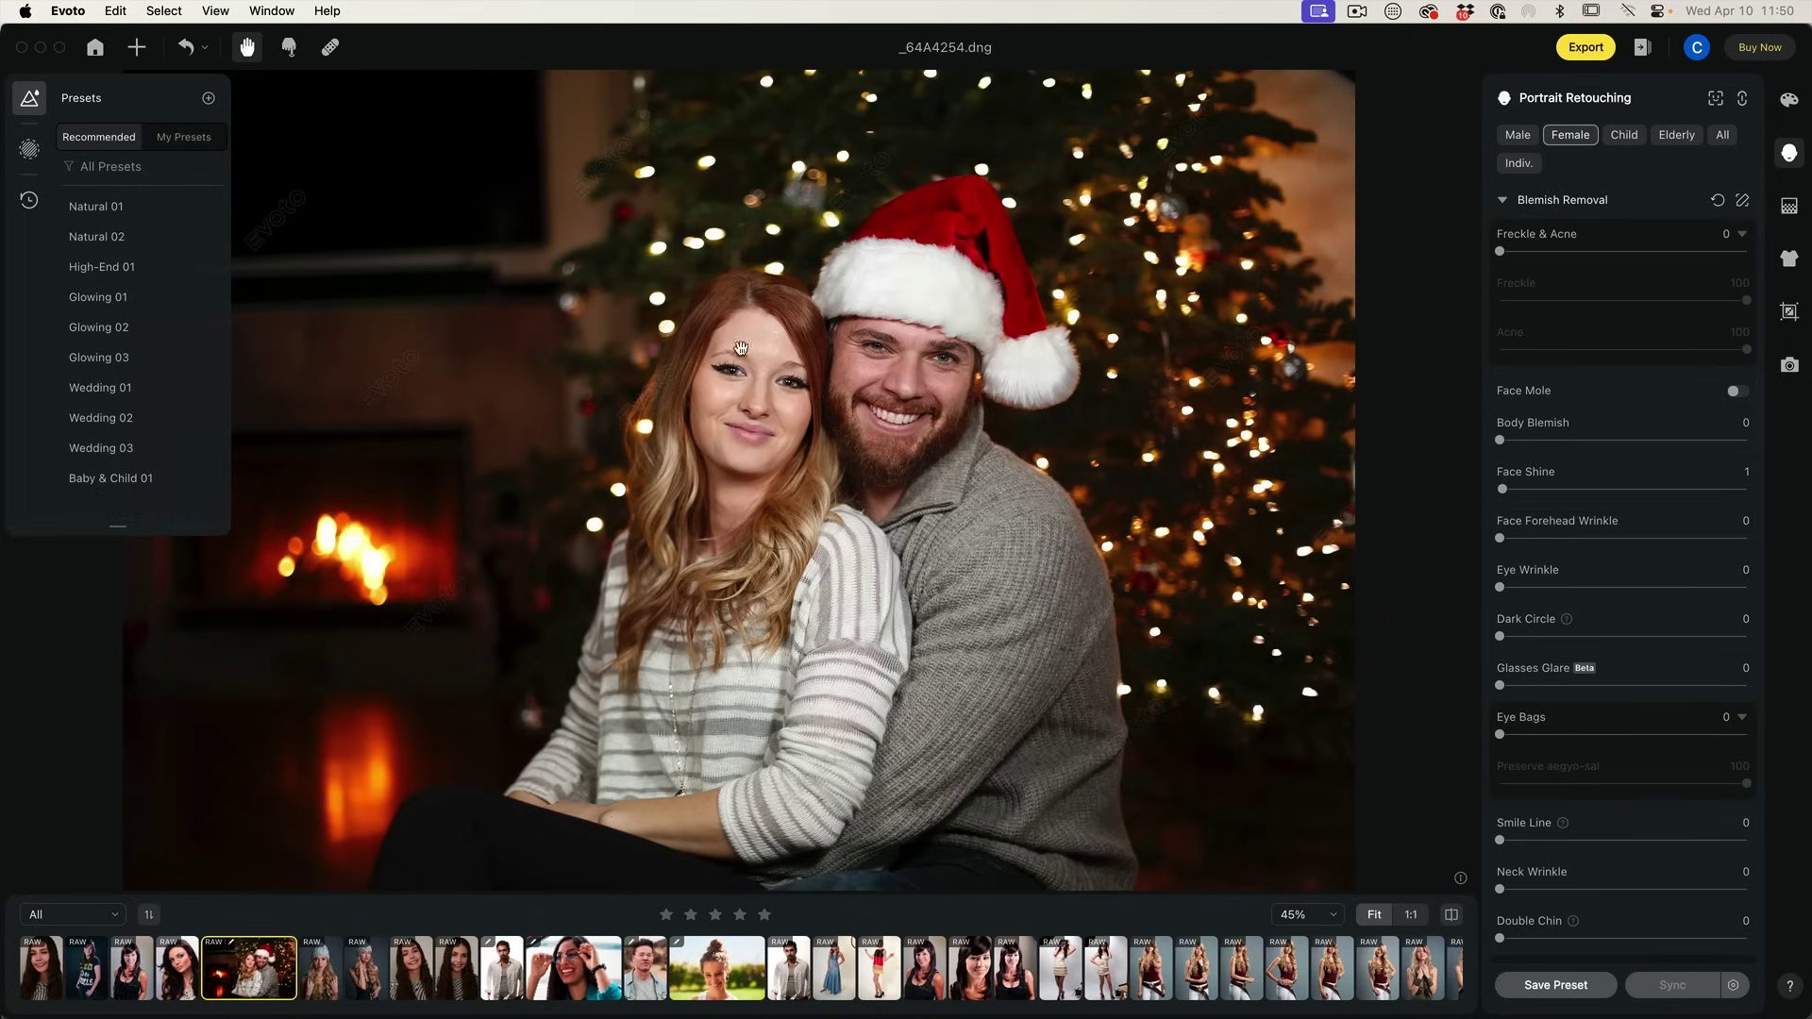
drag(1501, 489, 1767, 491)
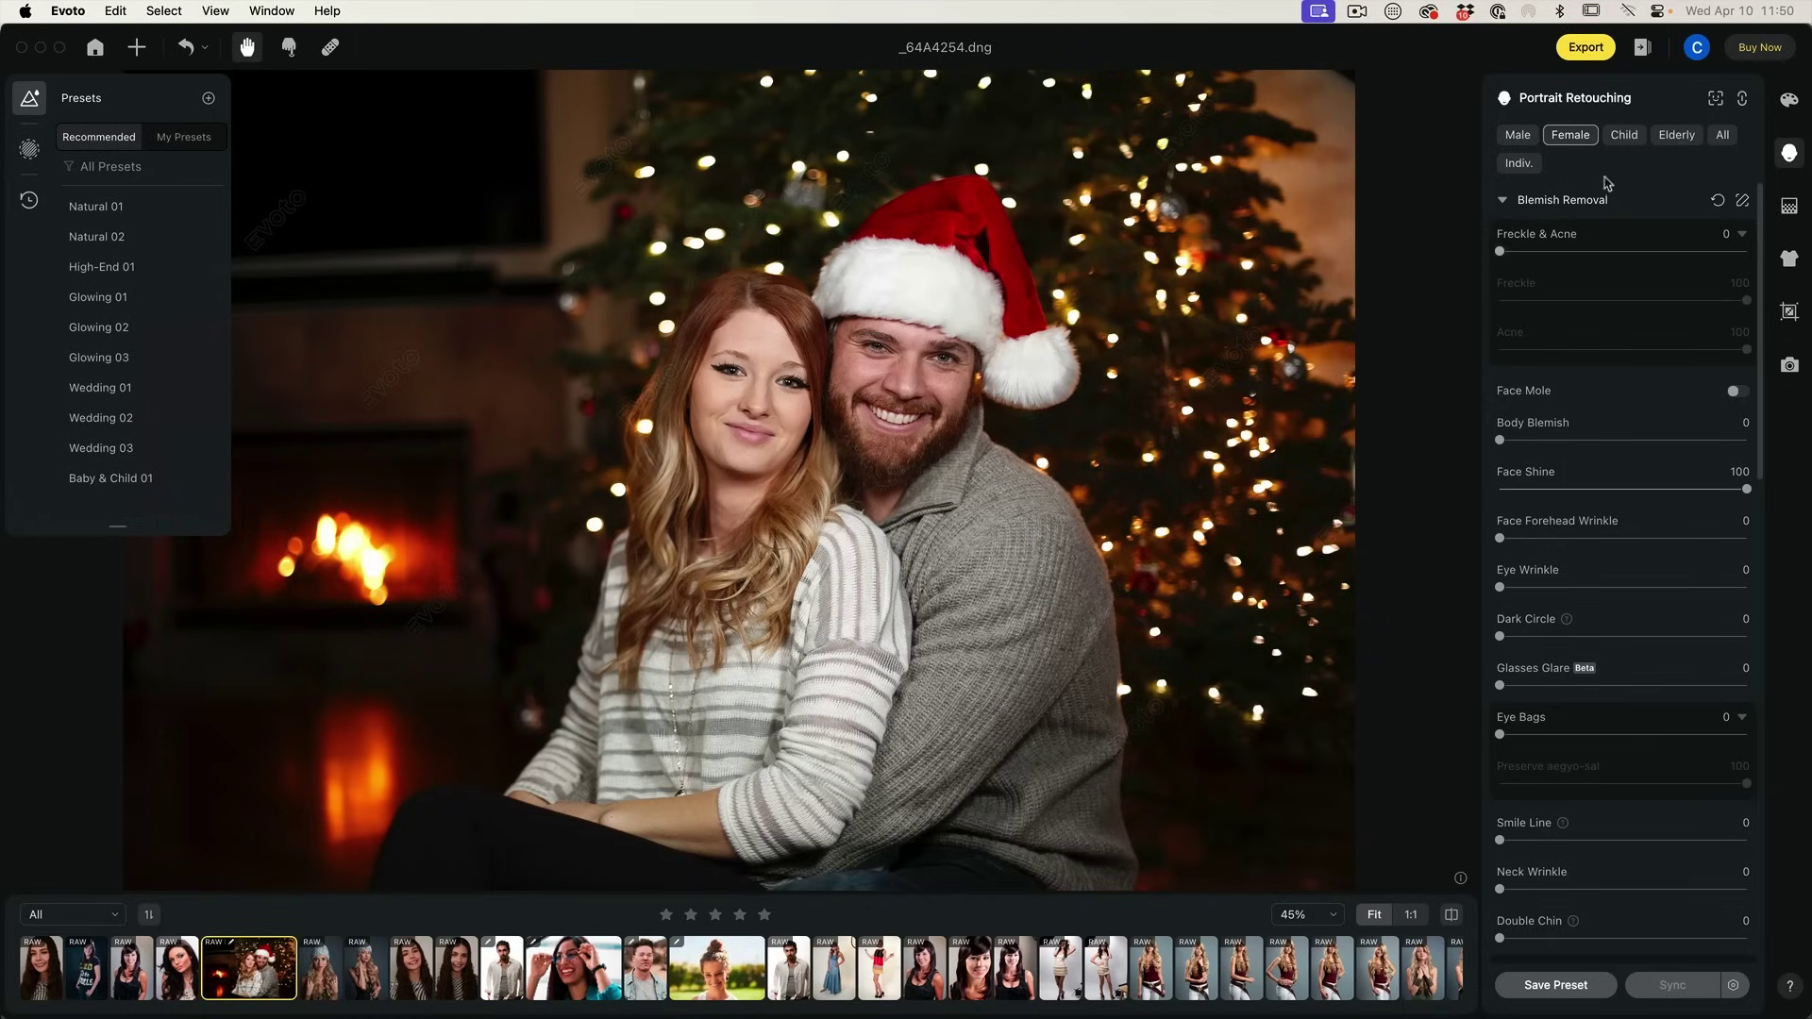
click(1528, 137)
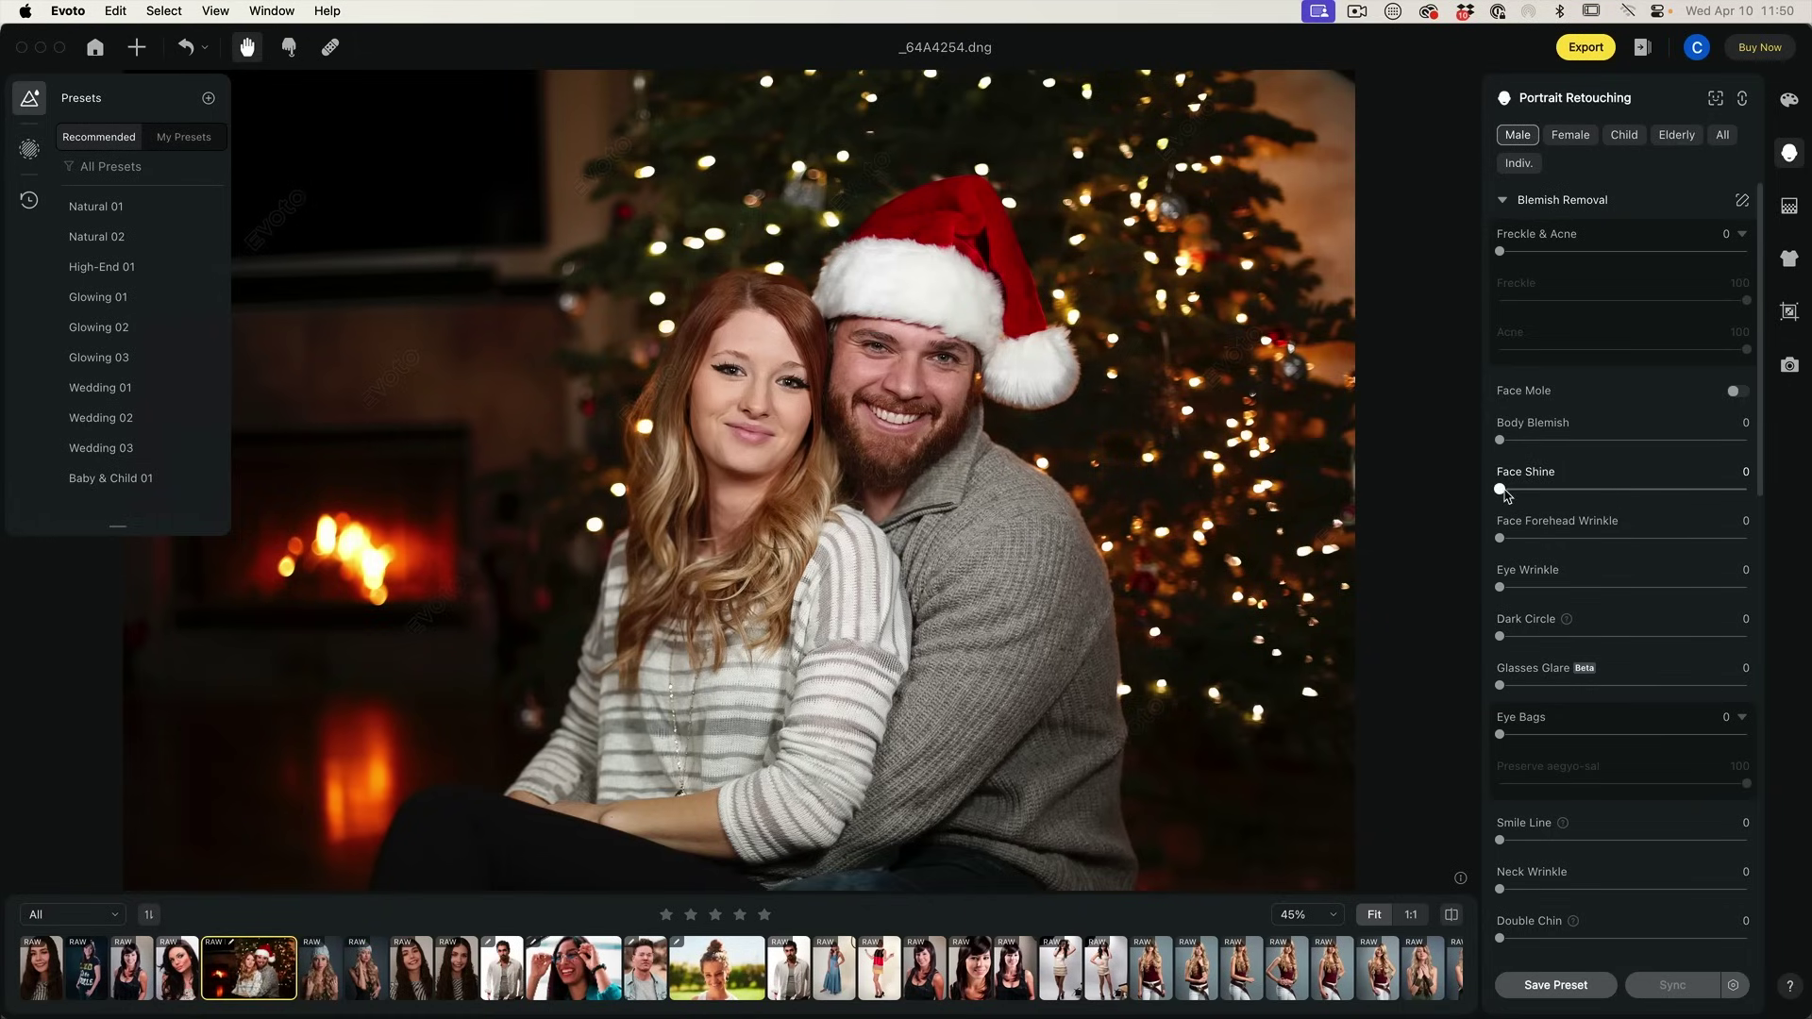
drag(1501, 490, 1622, 500)
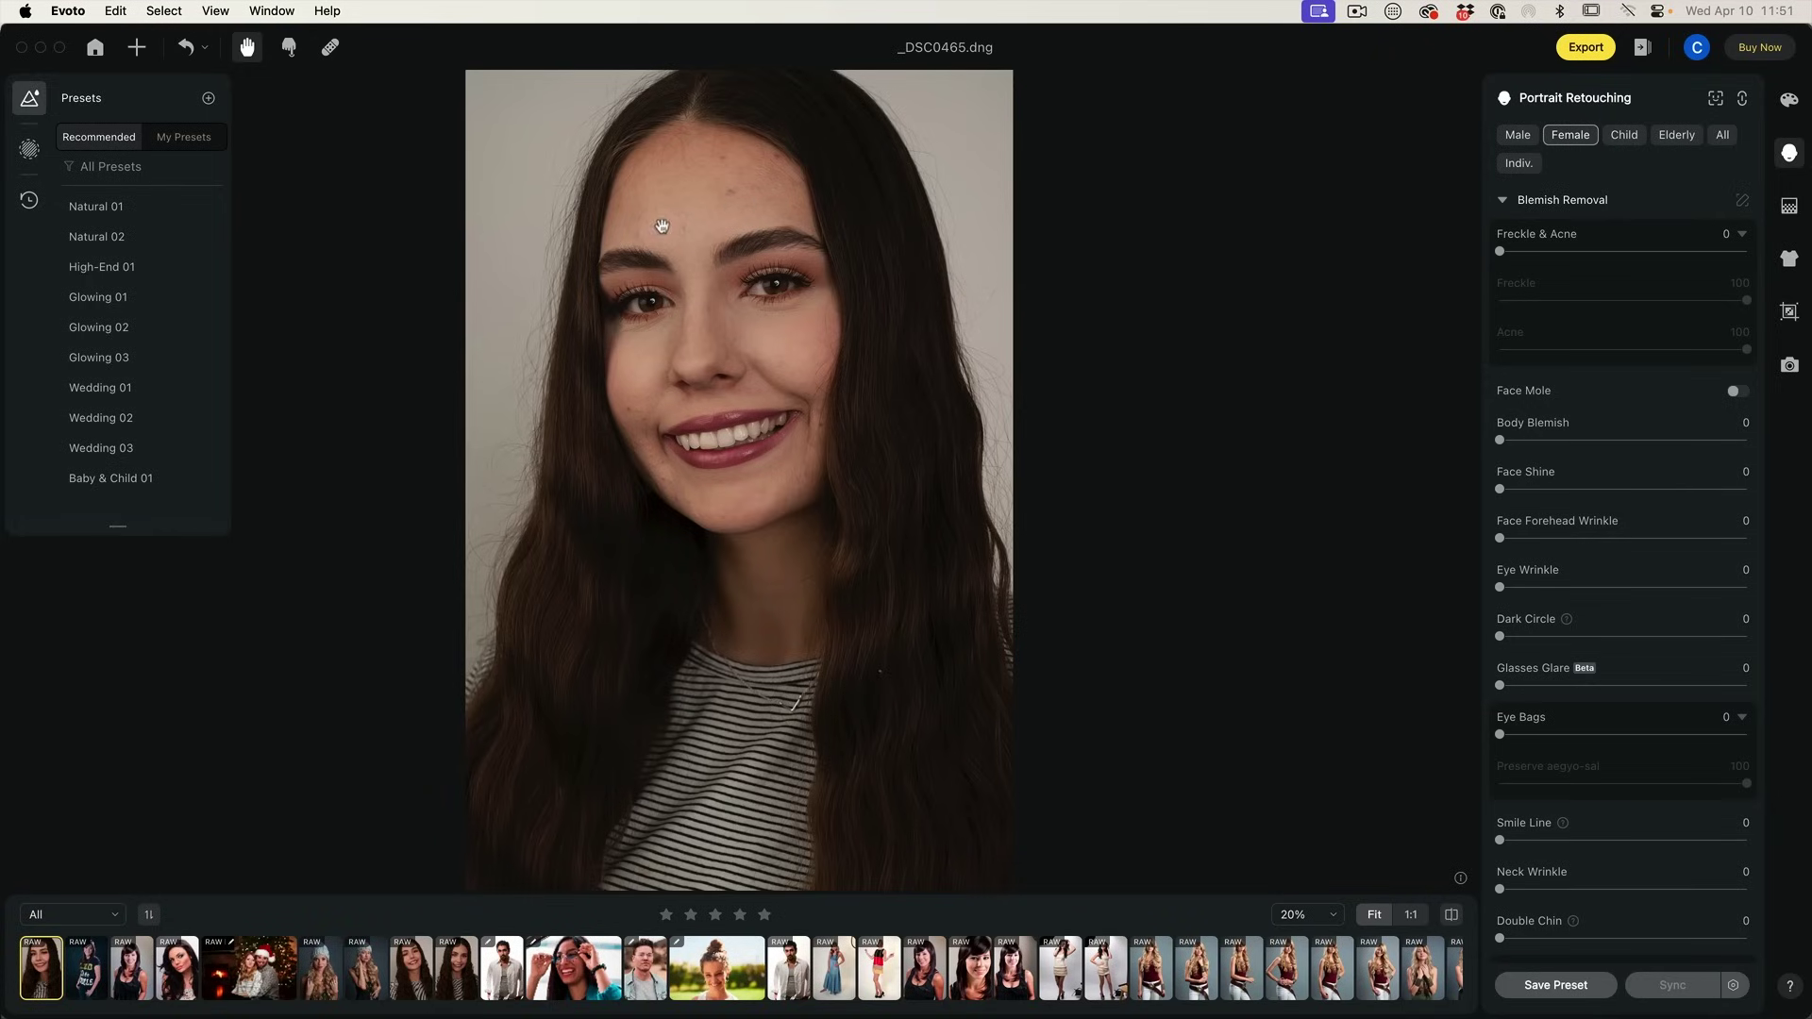
Set Freckle & Acne to 53 on the smiling long-haired woman's portrait, and compare the Freckle amount at 0 and 100
drag(1503, 253, 1543, 251)
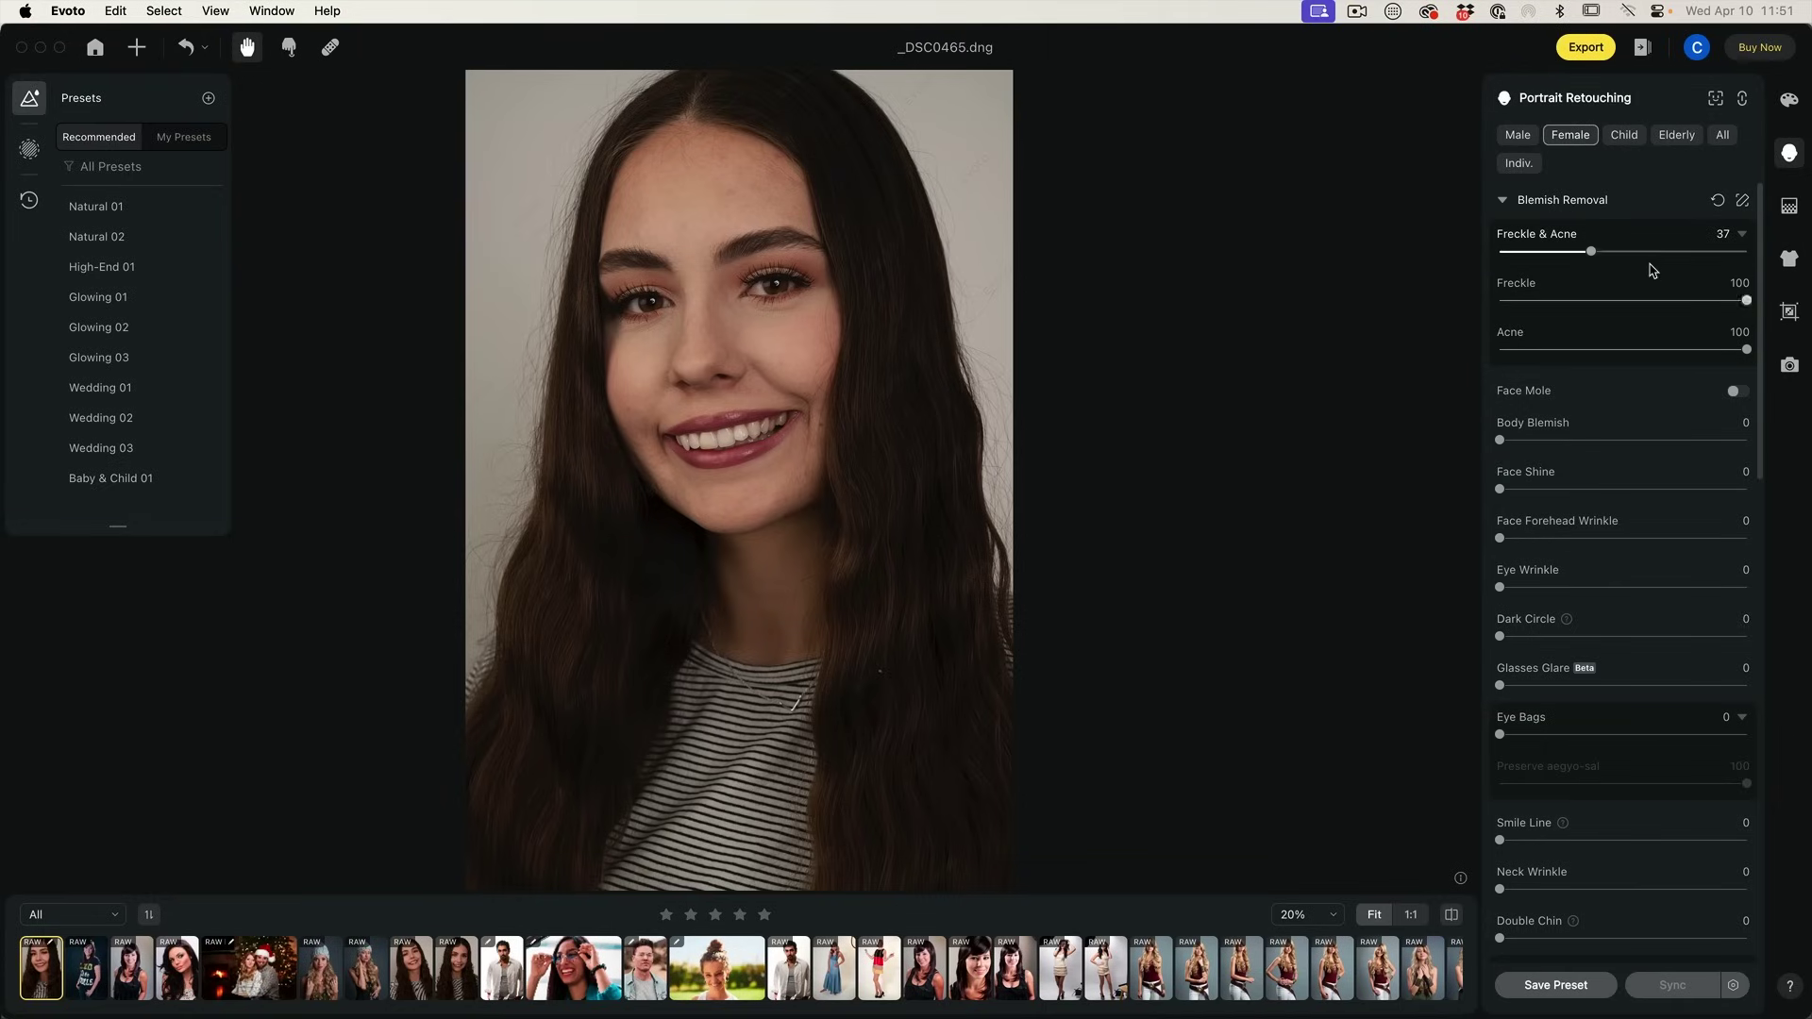
drag(1593, 251, 1631, 251)
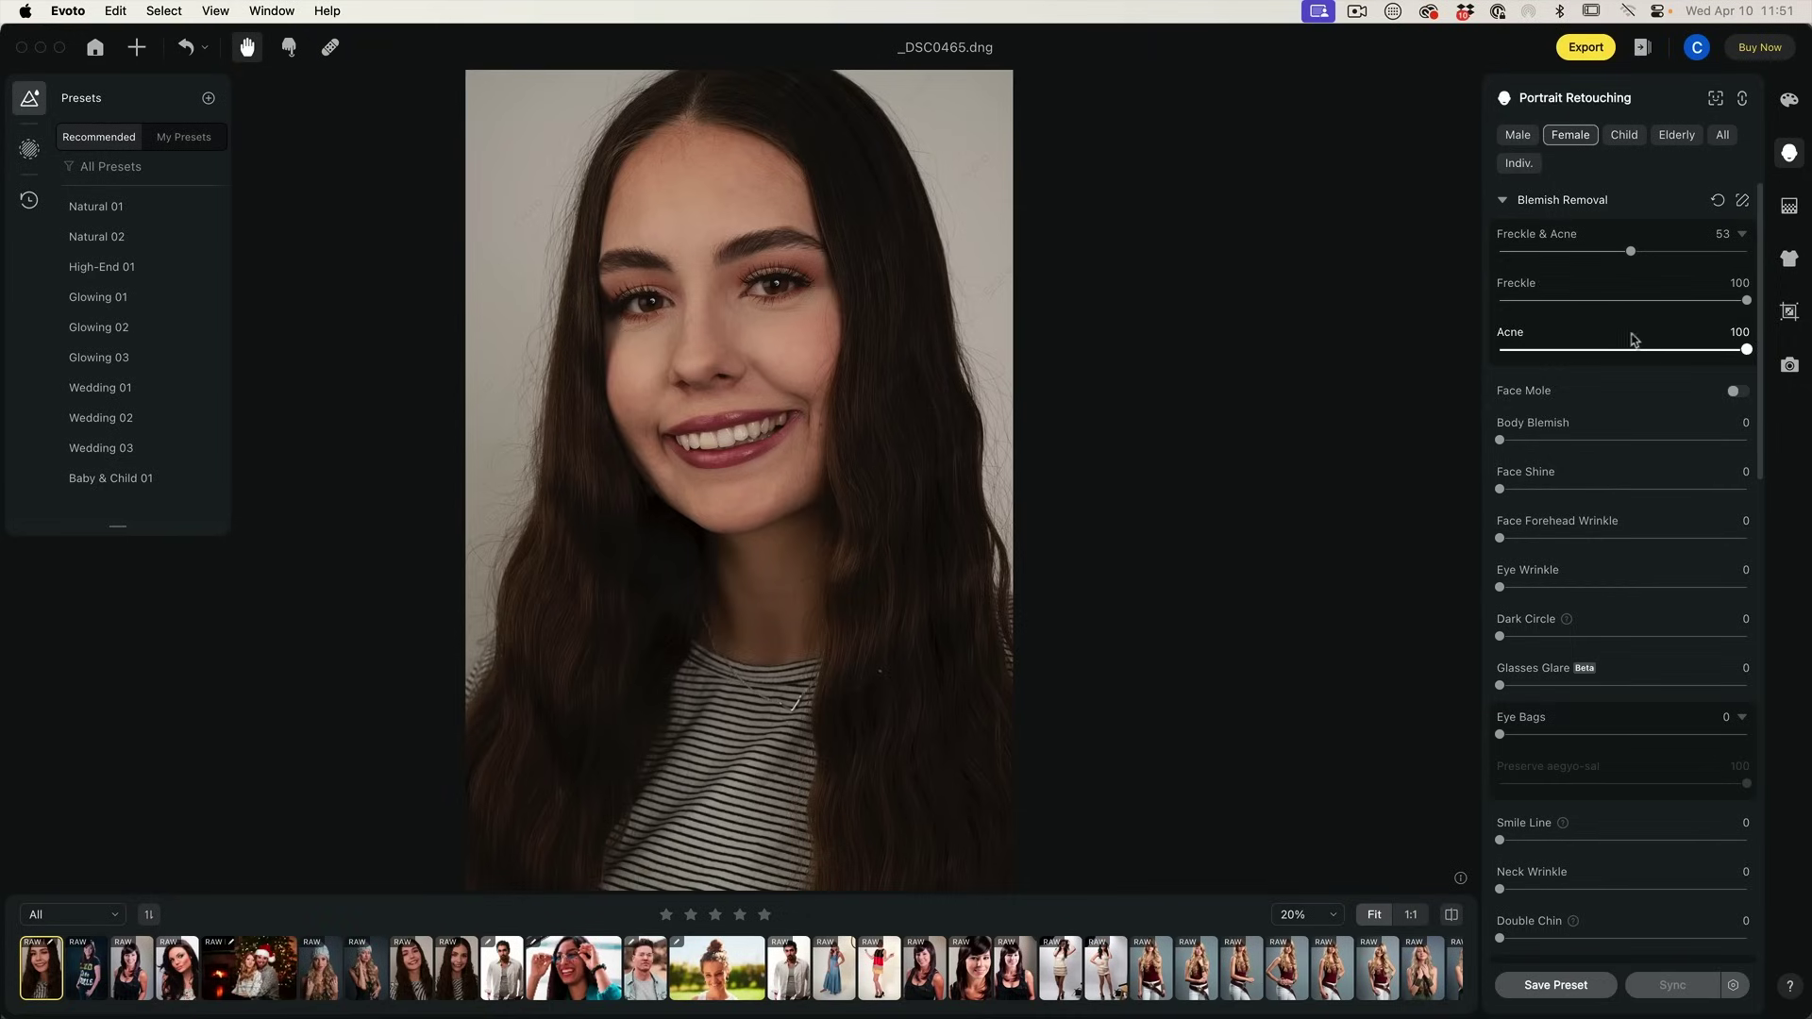
drag(1747, 302, 1482, 302)
double_click(1593, 306)
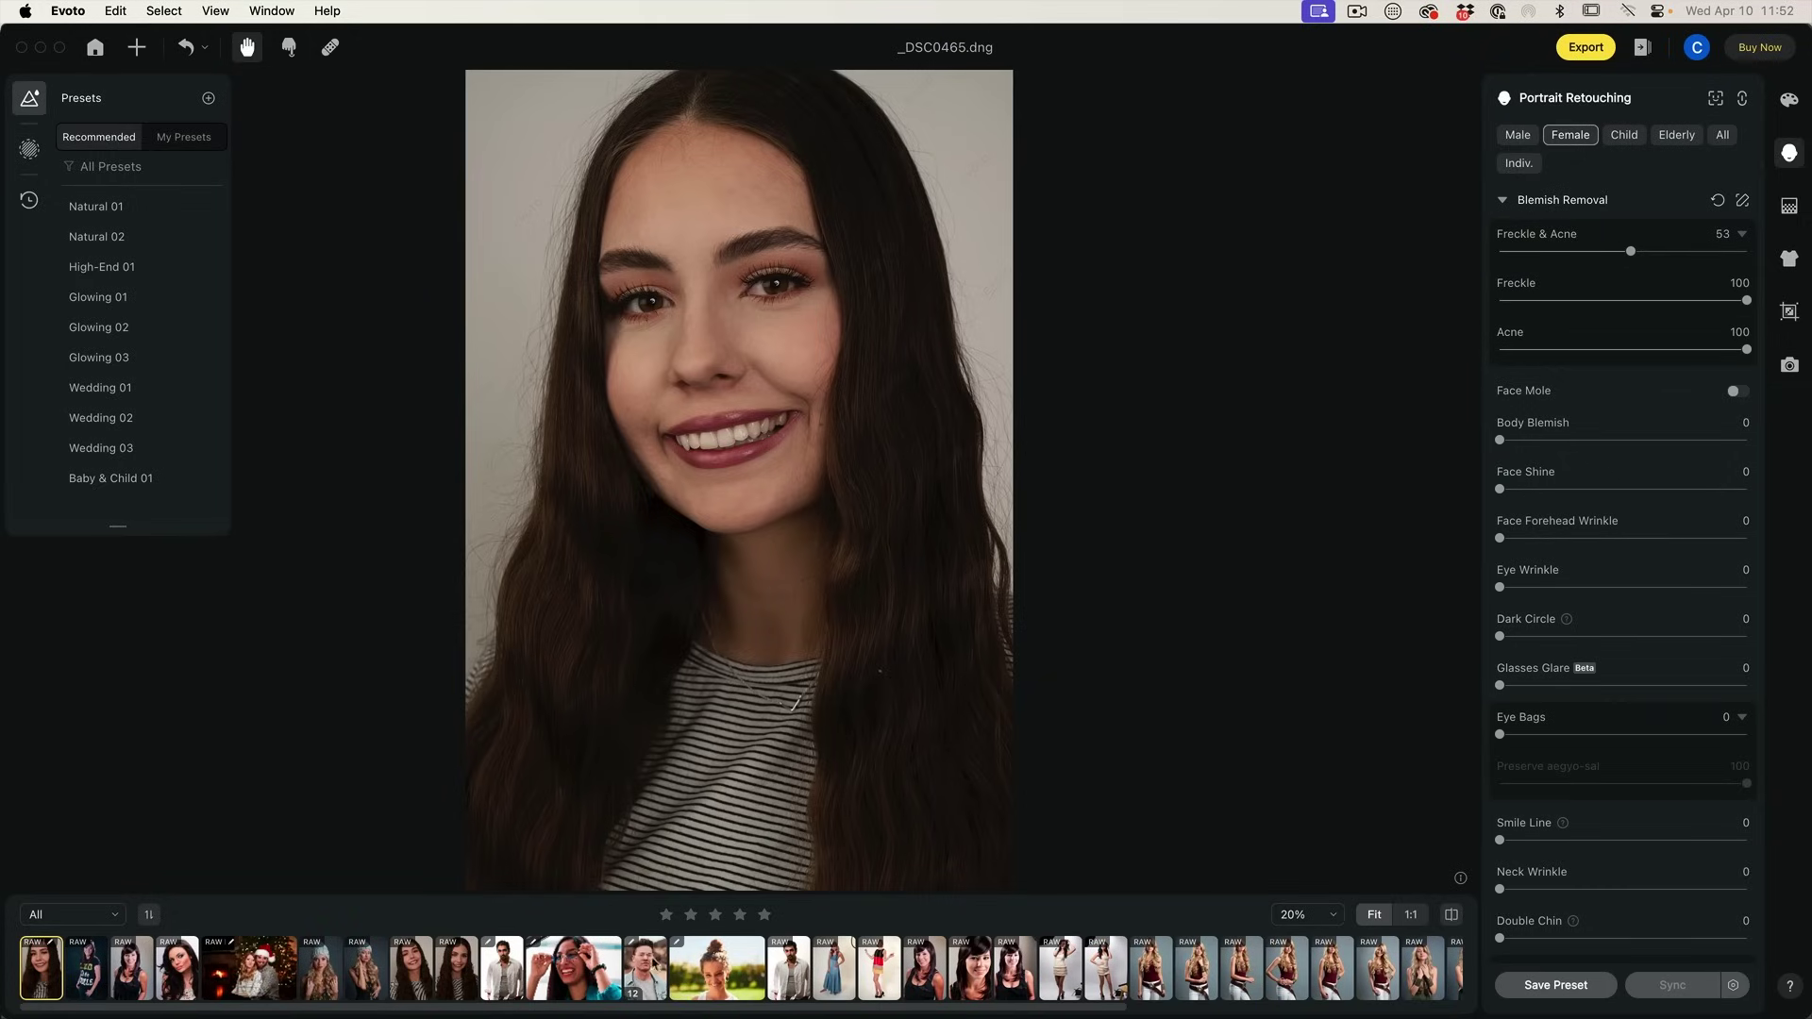
Open the photo of the man in glasses and set Freckle & Acne to 91
click(646, 970)
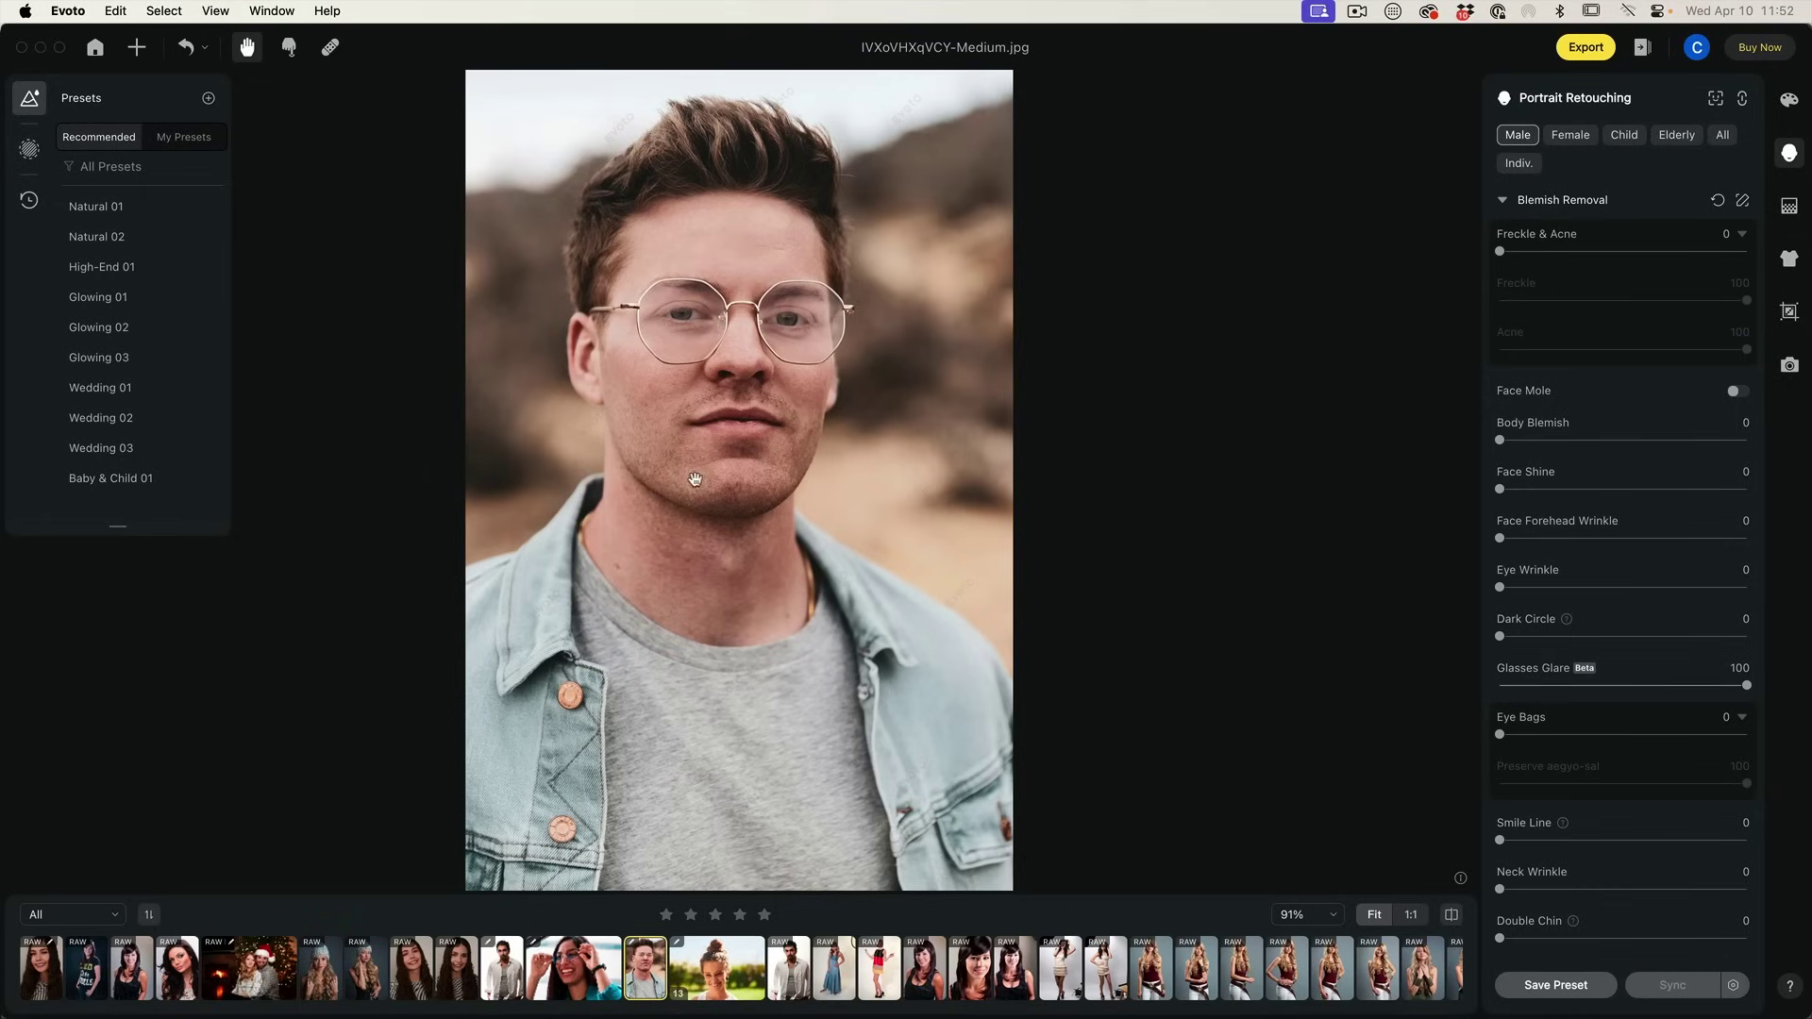
drag(1501, 252, 1725, 252)
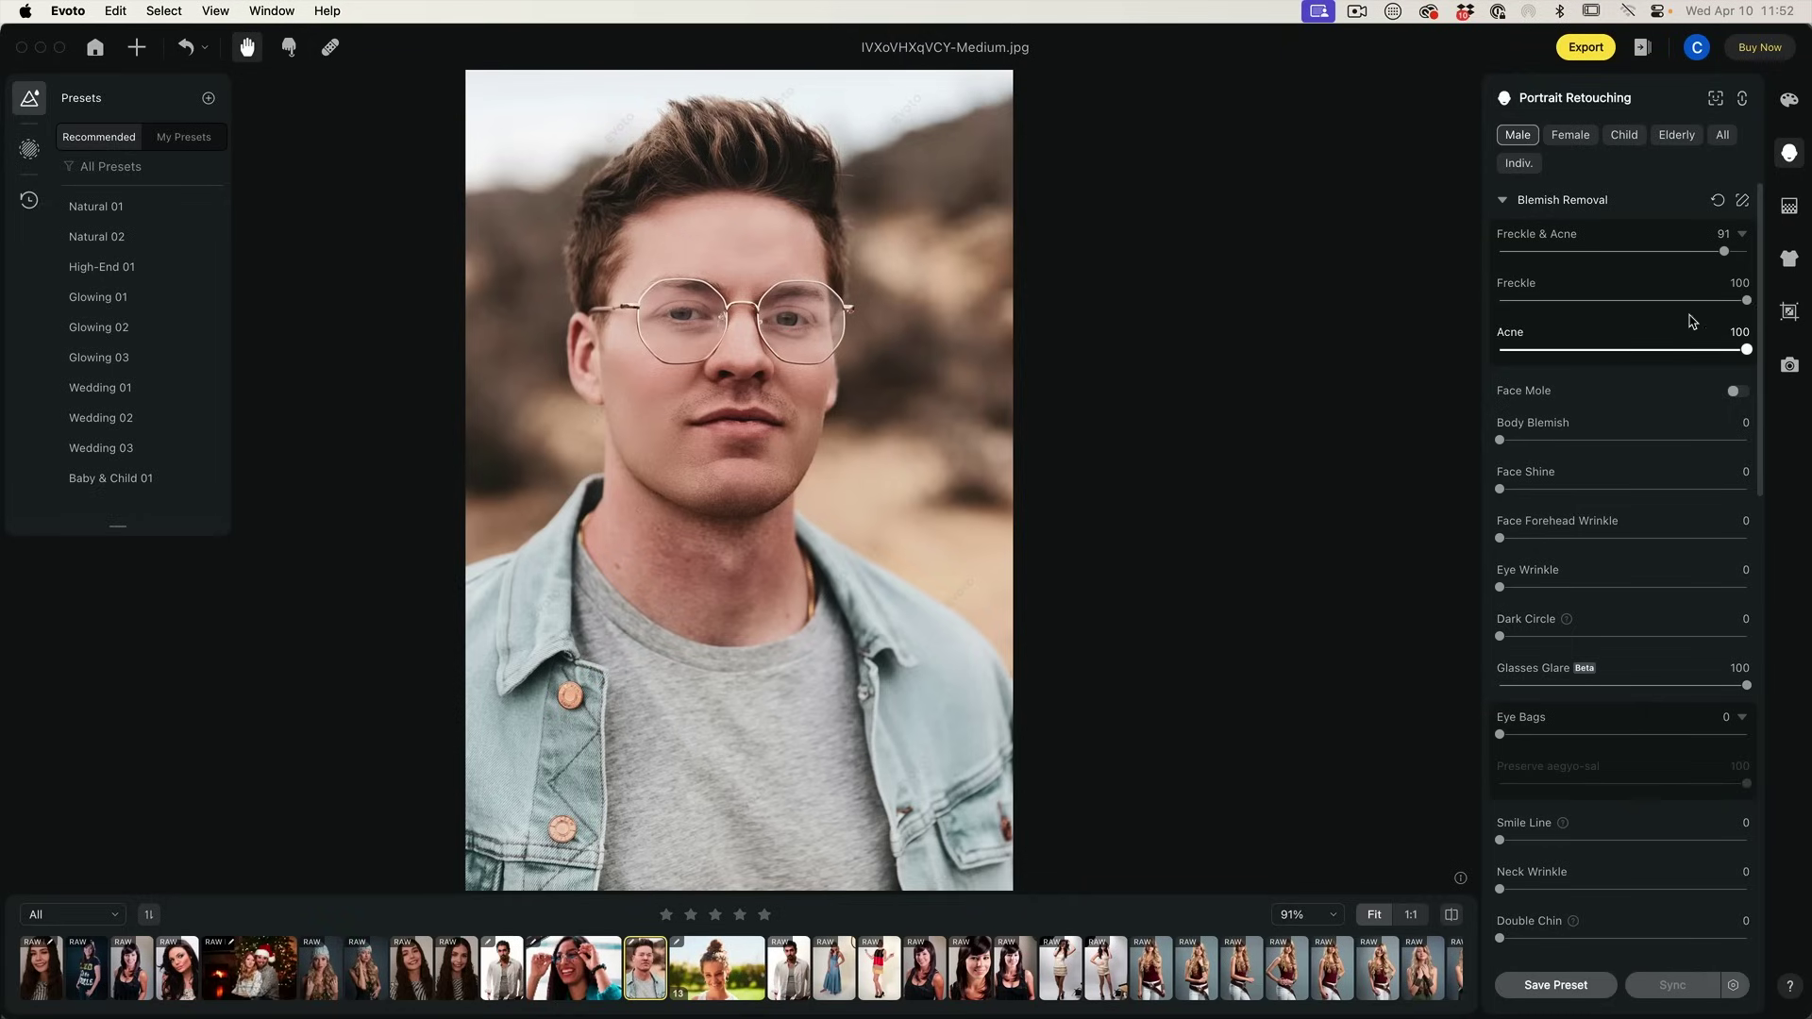
Return Freckle & Acne to 0 for the man in glasses, and raise Face Shine beyond 57 on the dark-haired smiling woman's portrait
drag(1725, 252, 1492, 253)
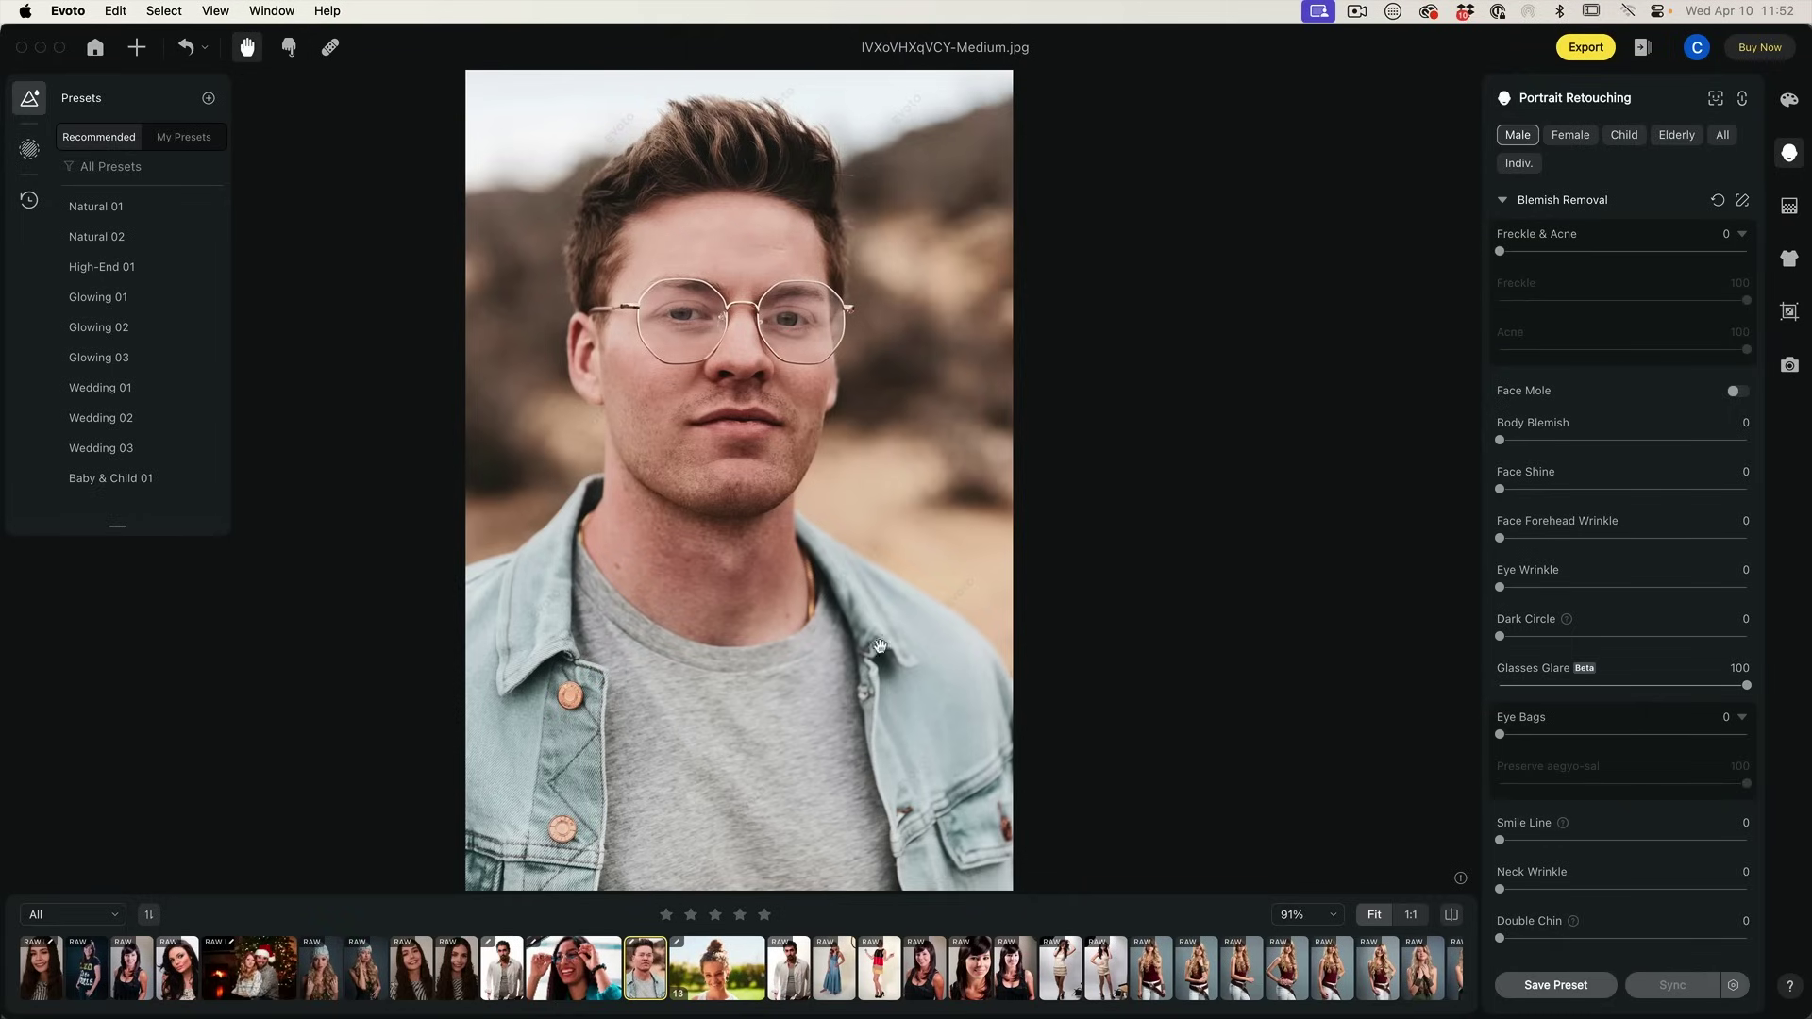
click(978, 976)
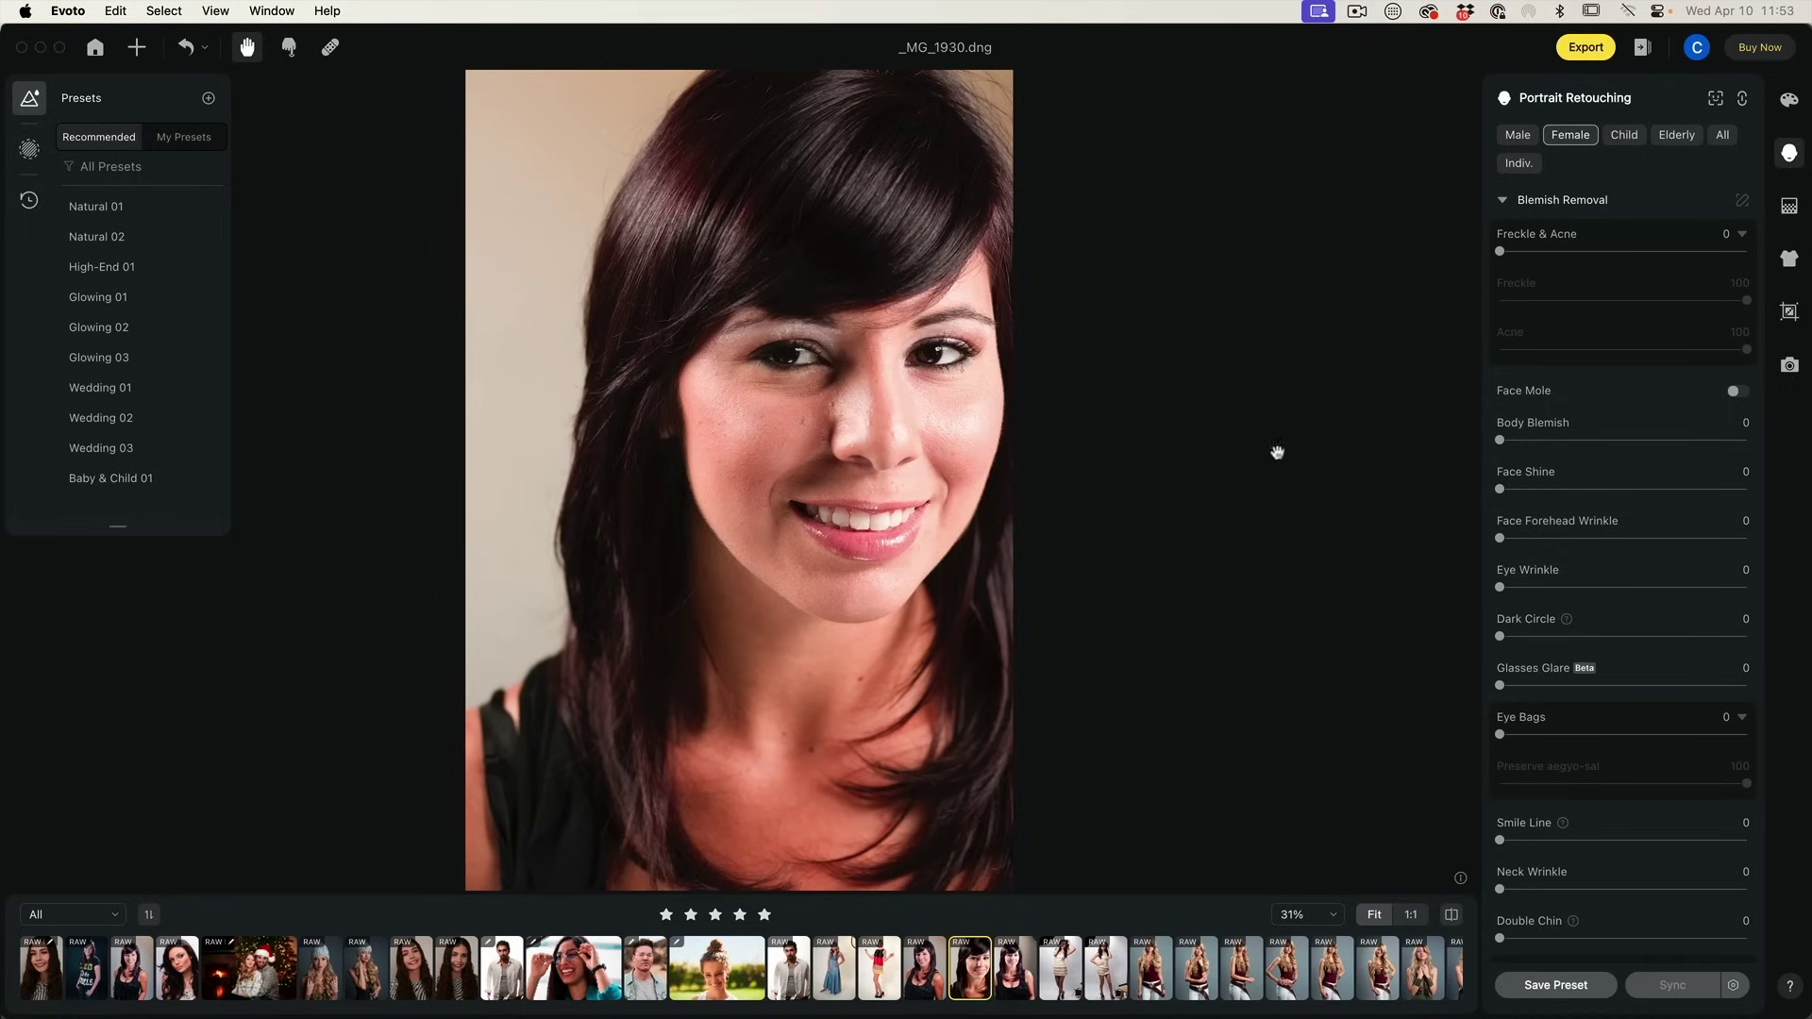
drag(1500, 490, 1641, 490)
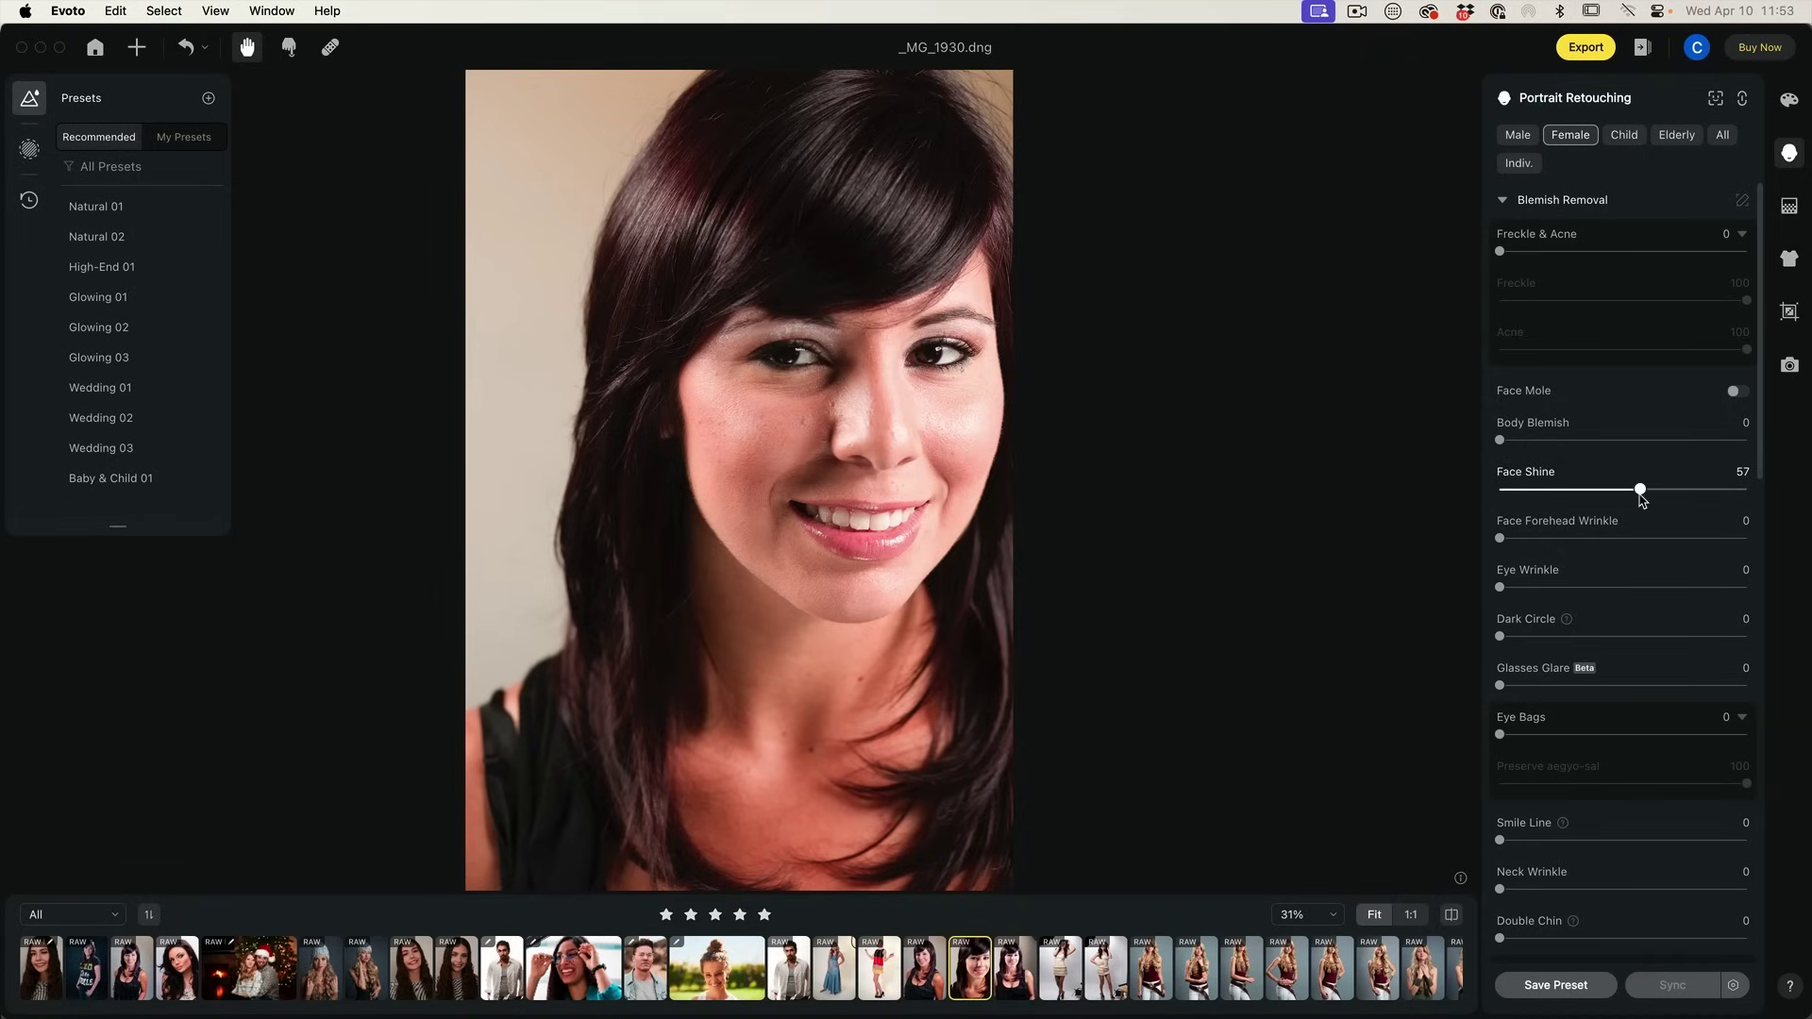
drag(1666, 498, 1688, 497)
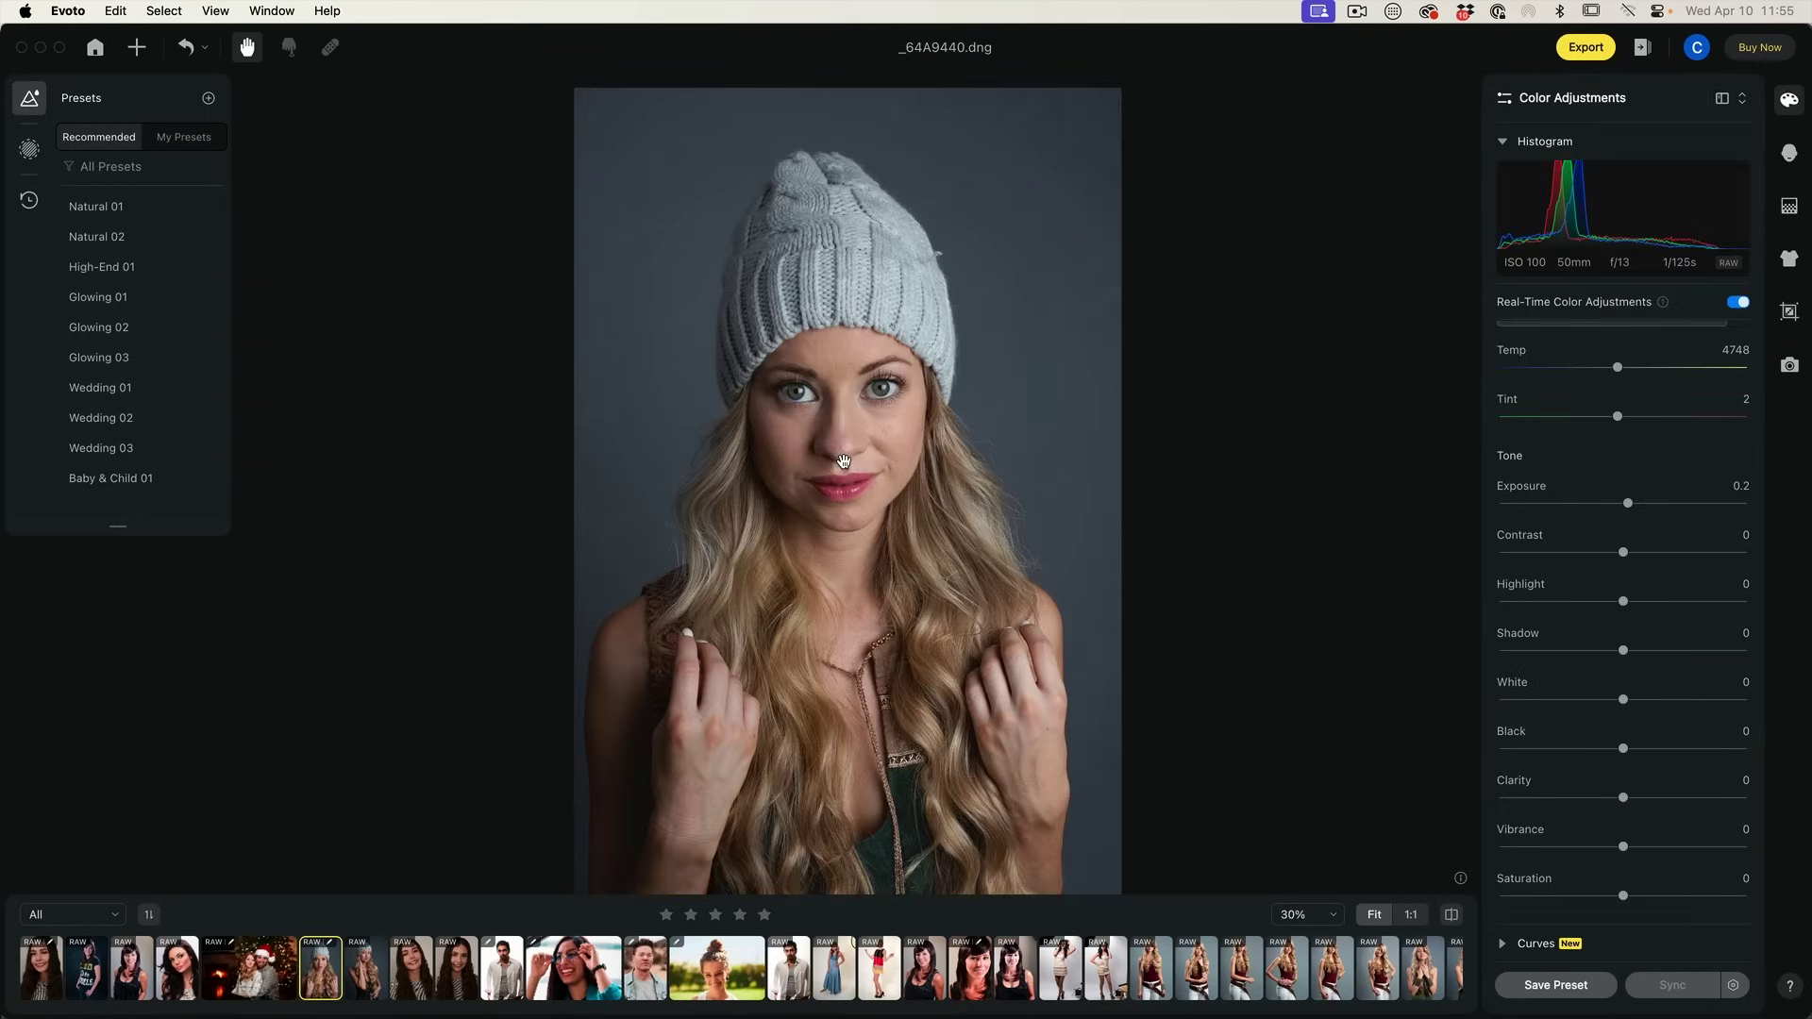
On the portrait of the woman in the knit hat, raise Face Forehead Wrinkle to just below midway
scroll(844, 460, up, 5)
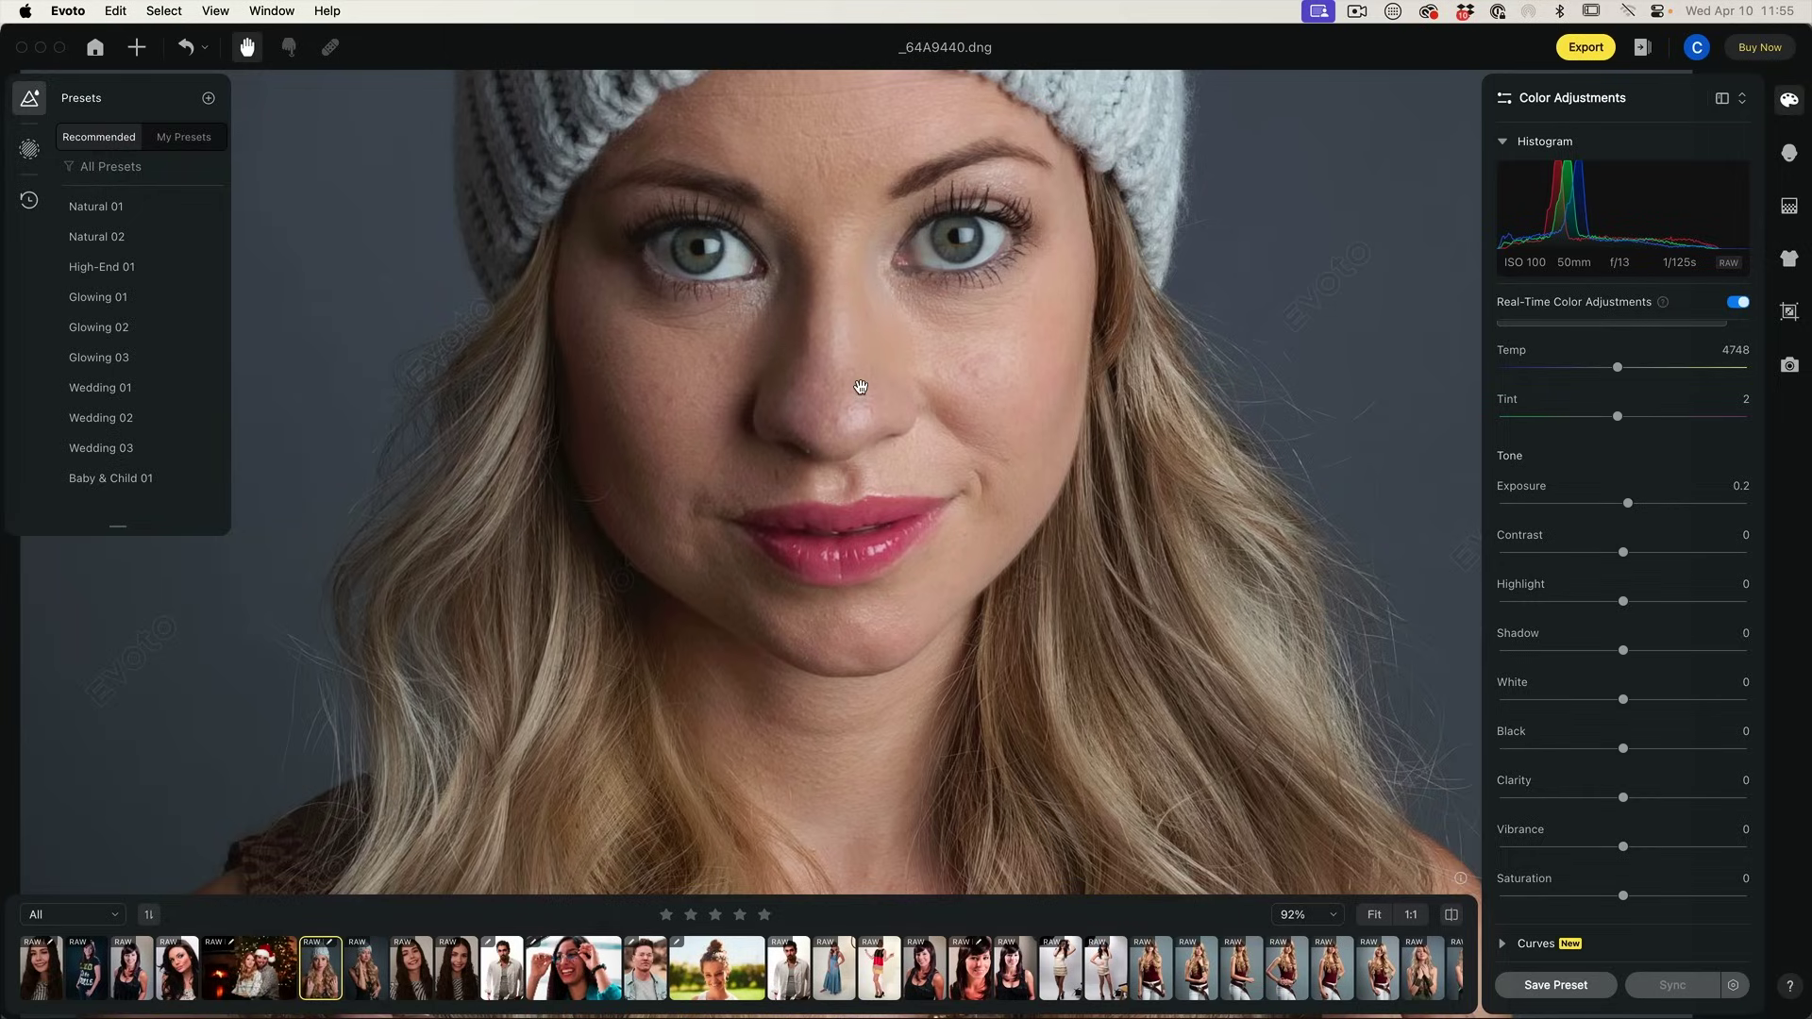
drag(861, 387, 844, 627)
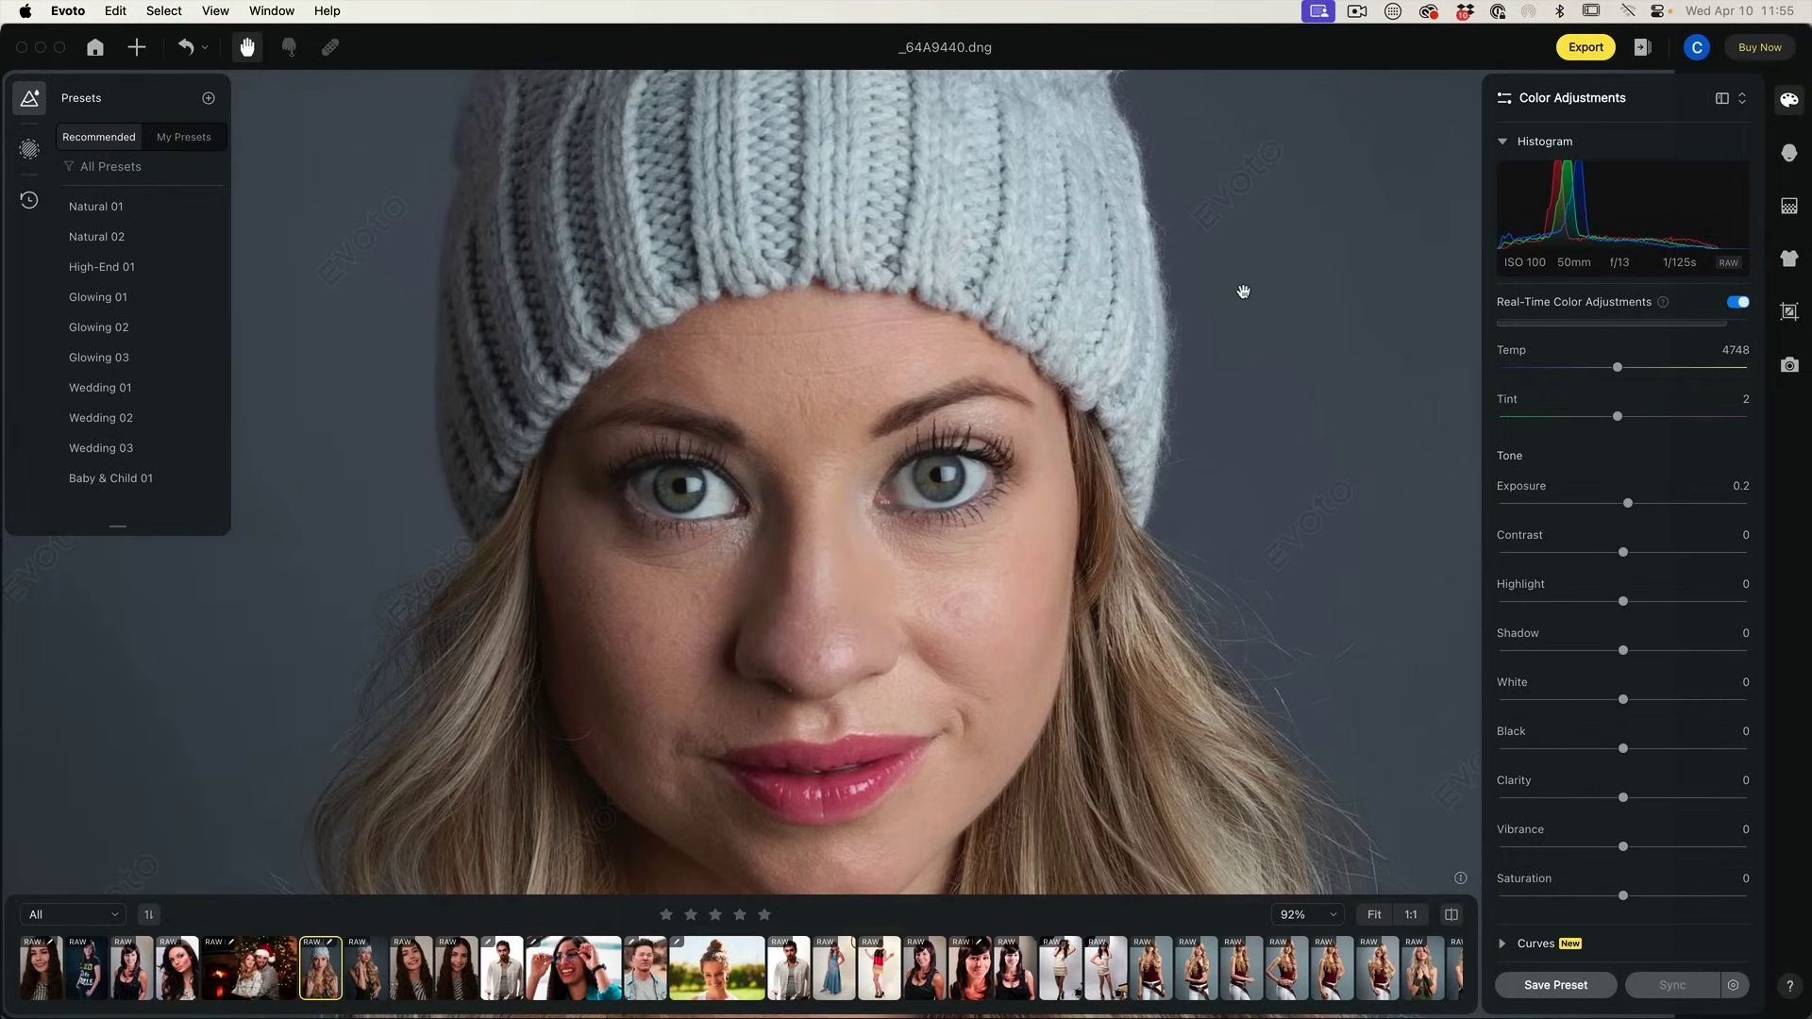
click(1789, 151)
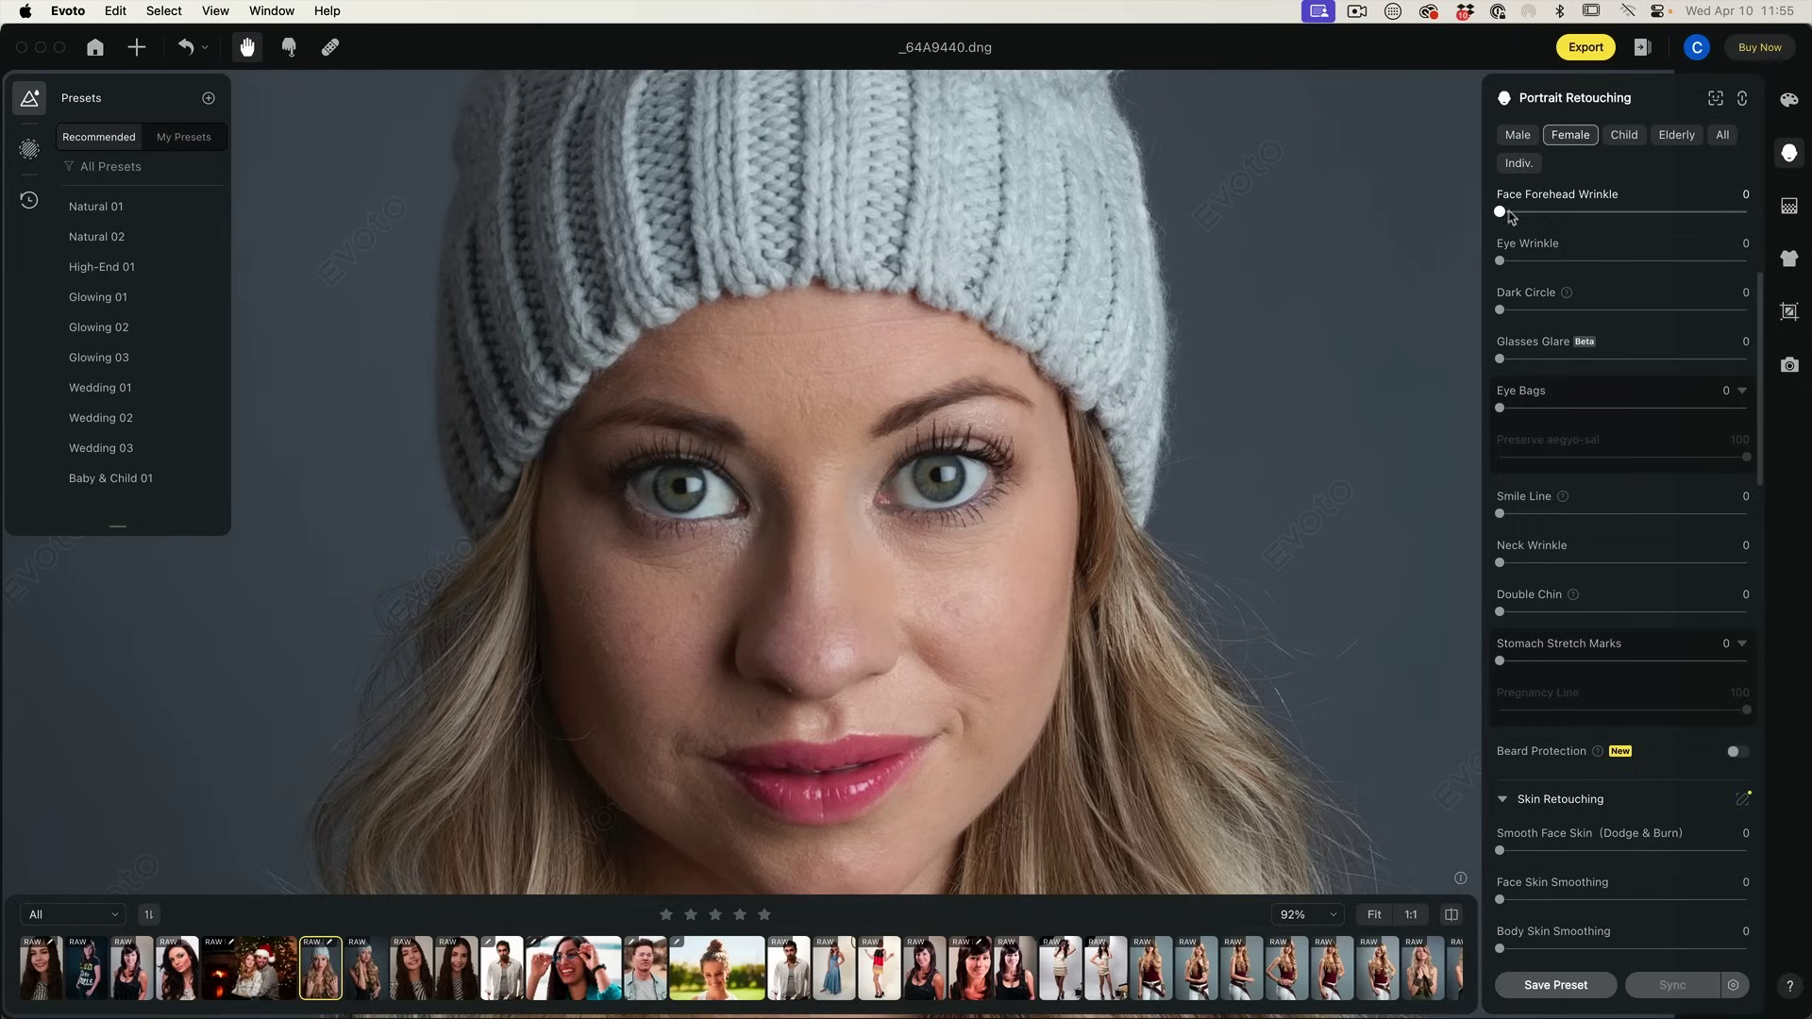
drag(1501, 211, 1606, 217)
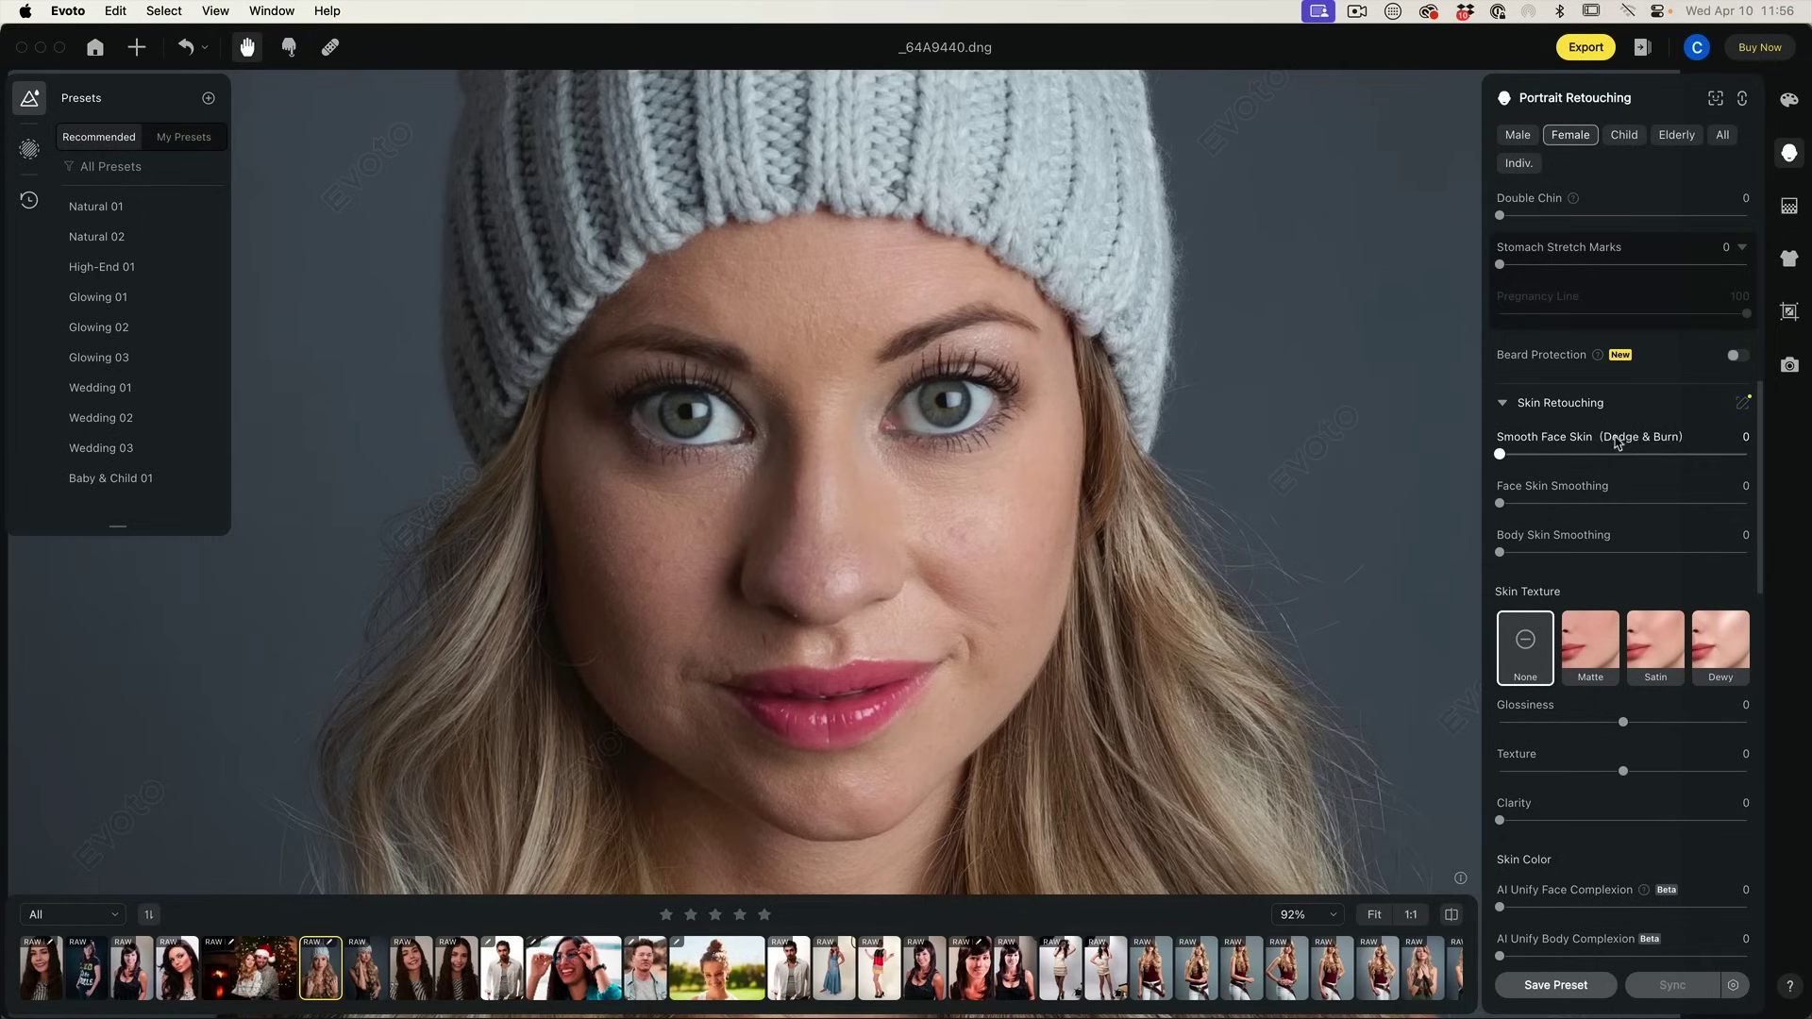
Set Smooth Face Skin (Dodge & Burn) to 56 and Face Skin Smoothing to 8, trying smoothing at 55 first
drag(1501, 454, 1639, 455)
drag(1502, 504, 1643, 506)
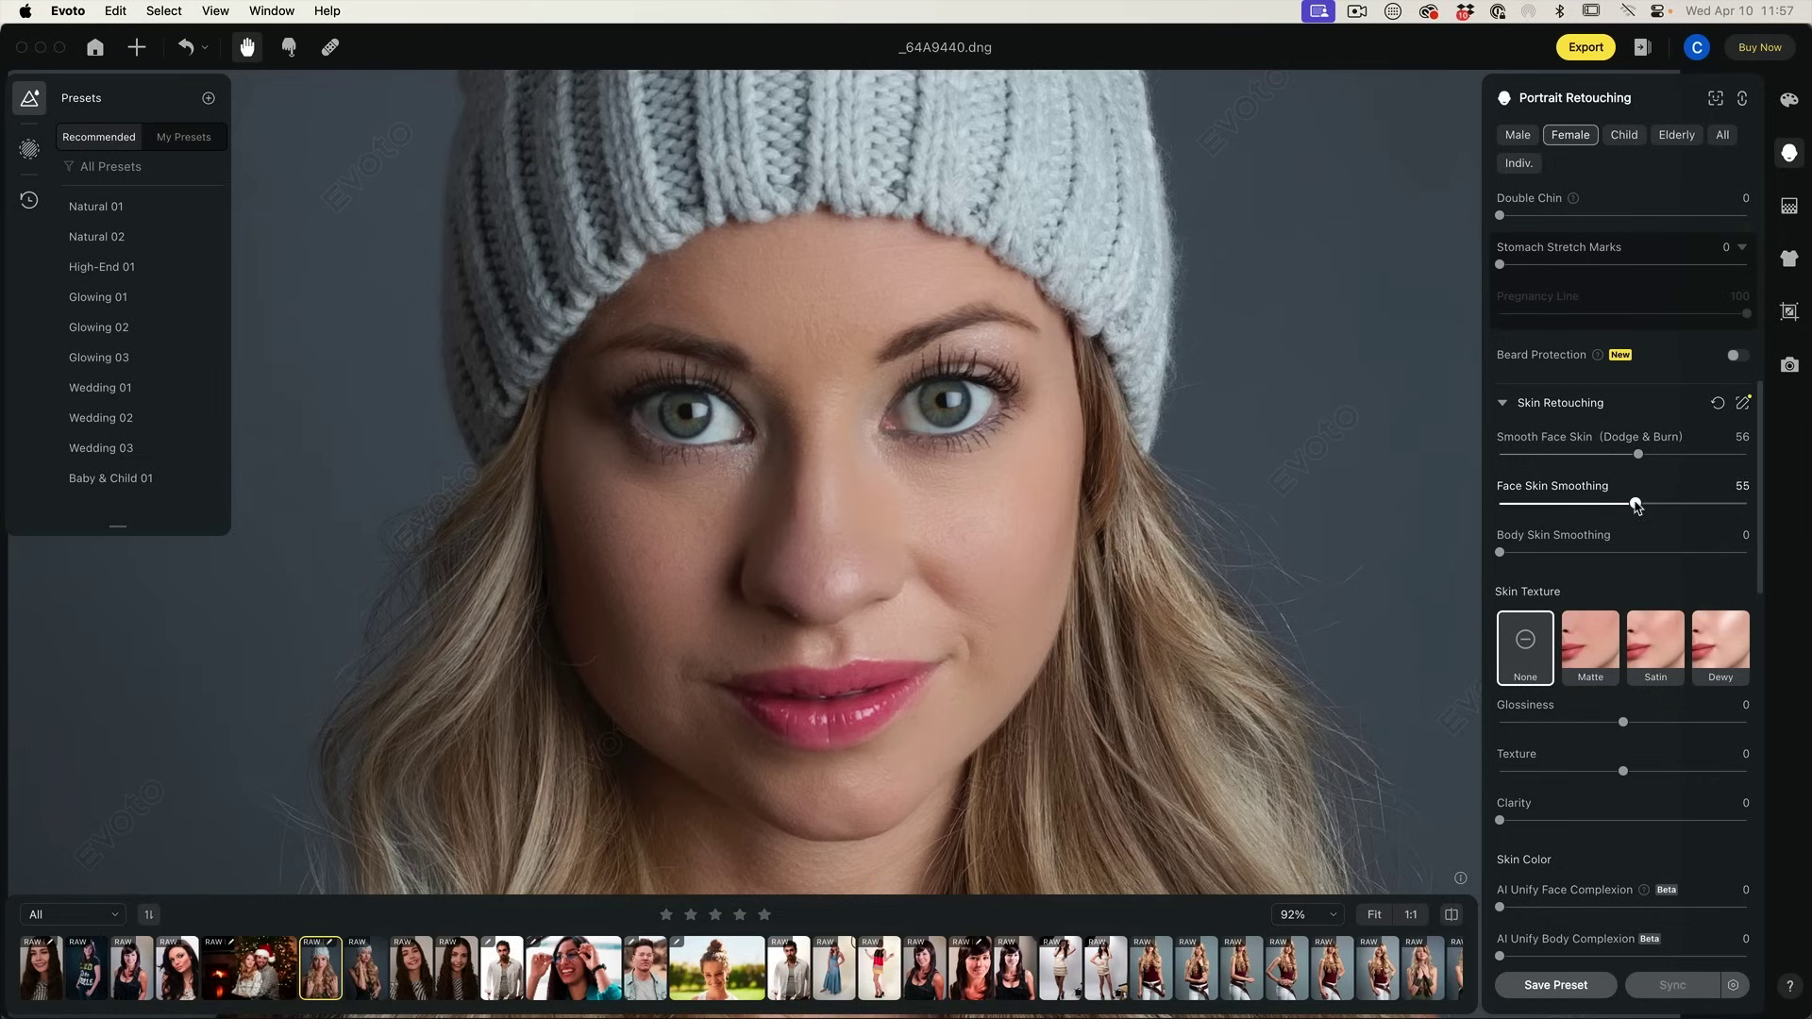
drag(1632, 505, 1518, 505)
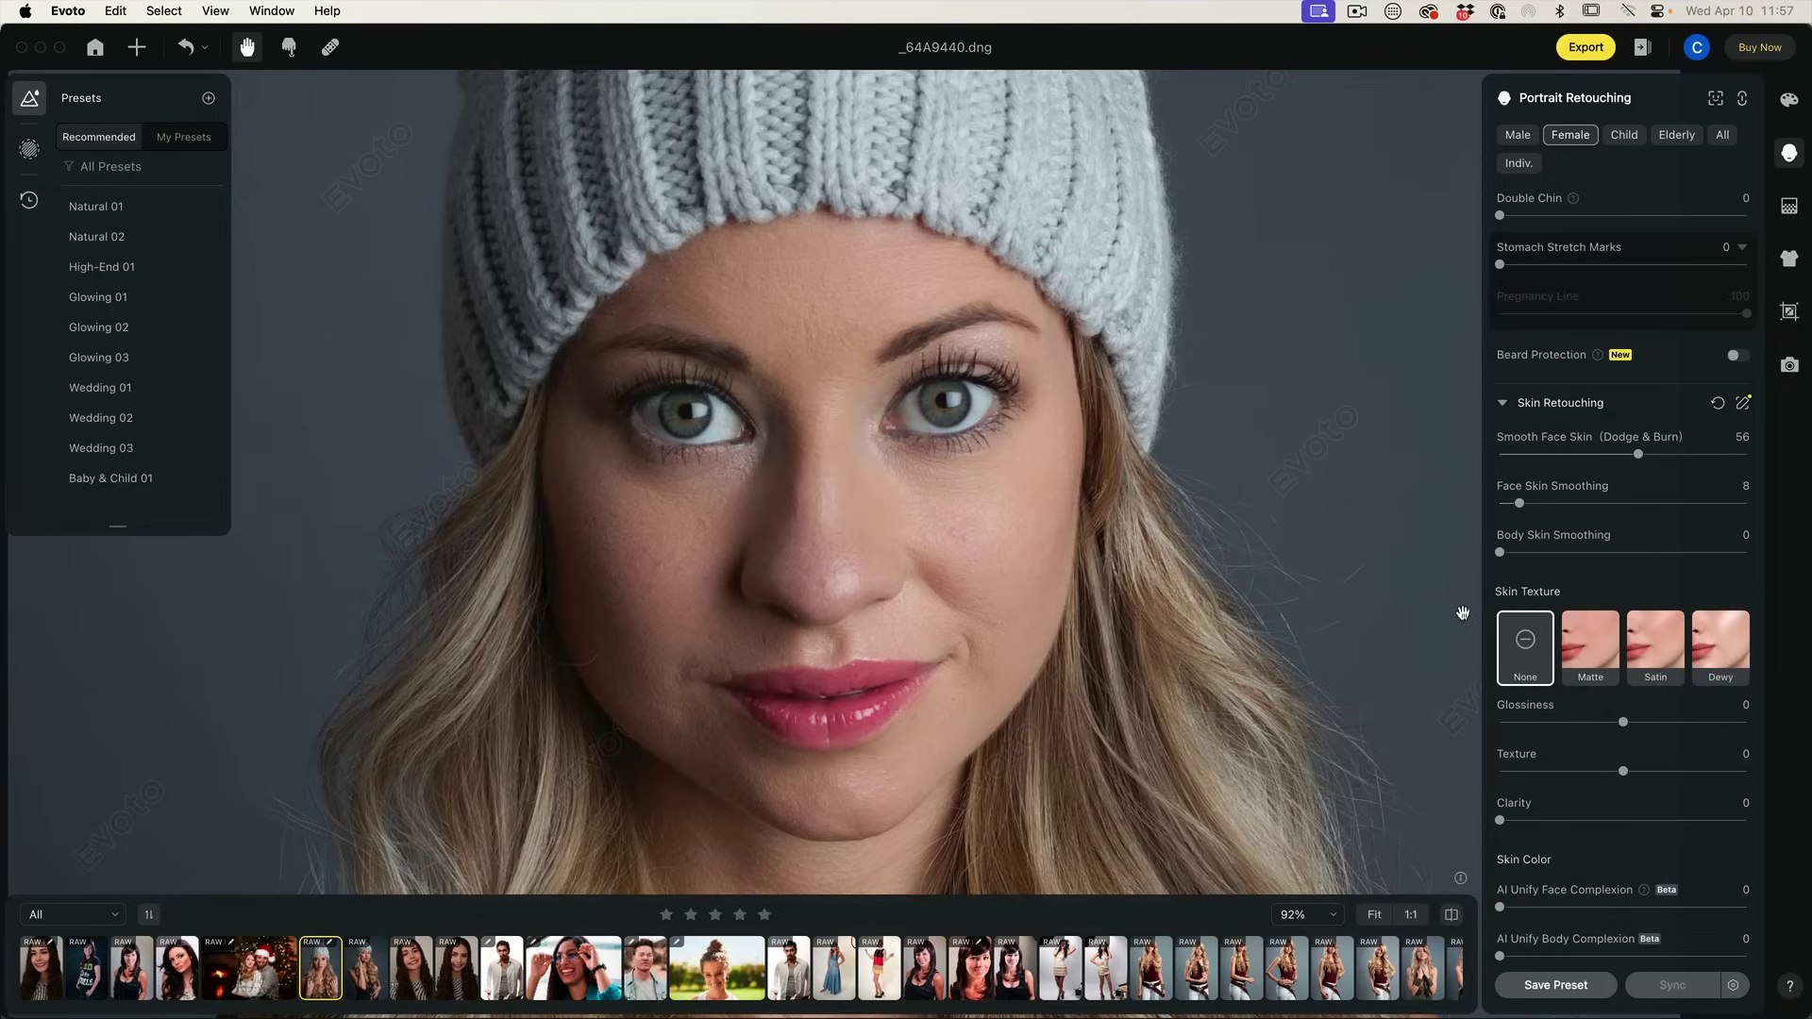
Compare the Matte, Satin and Dewy skin textures, keep Dewy, and reduce its Glossiness to 5
click(1588, 648)
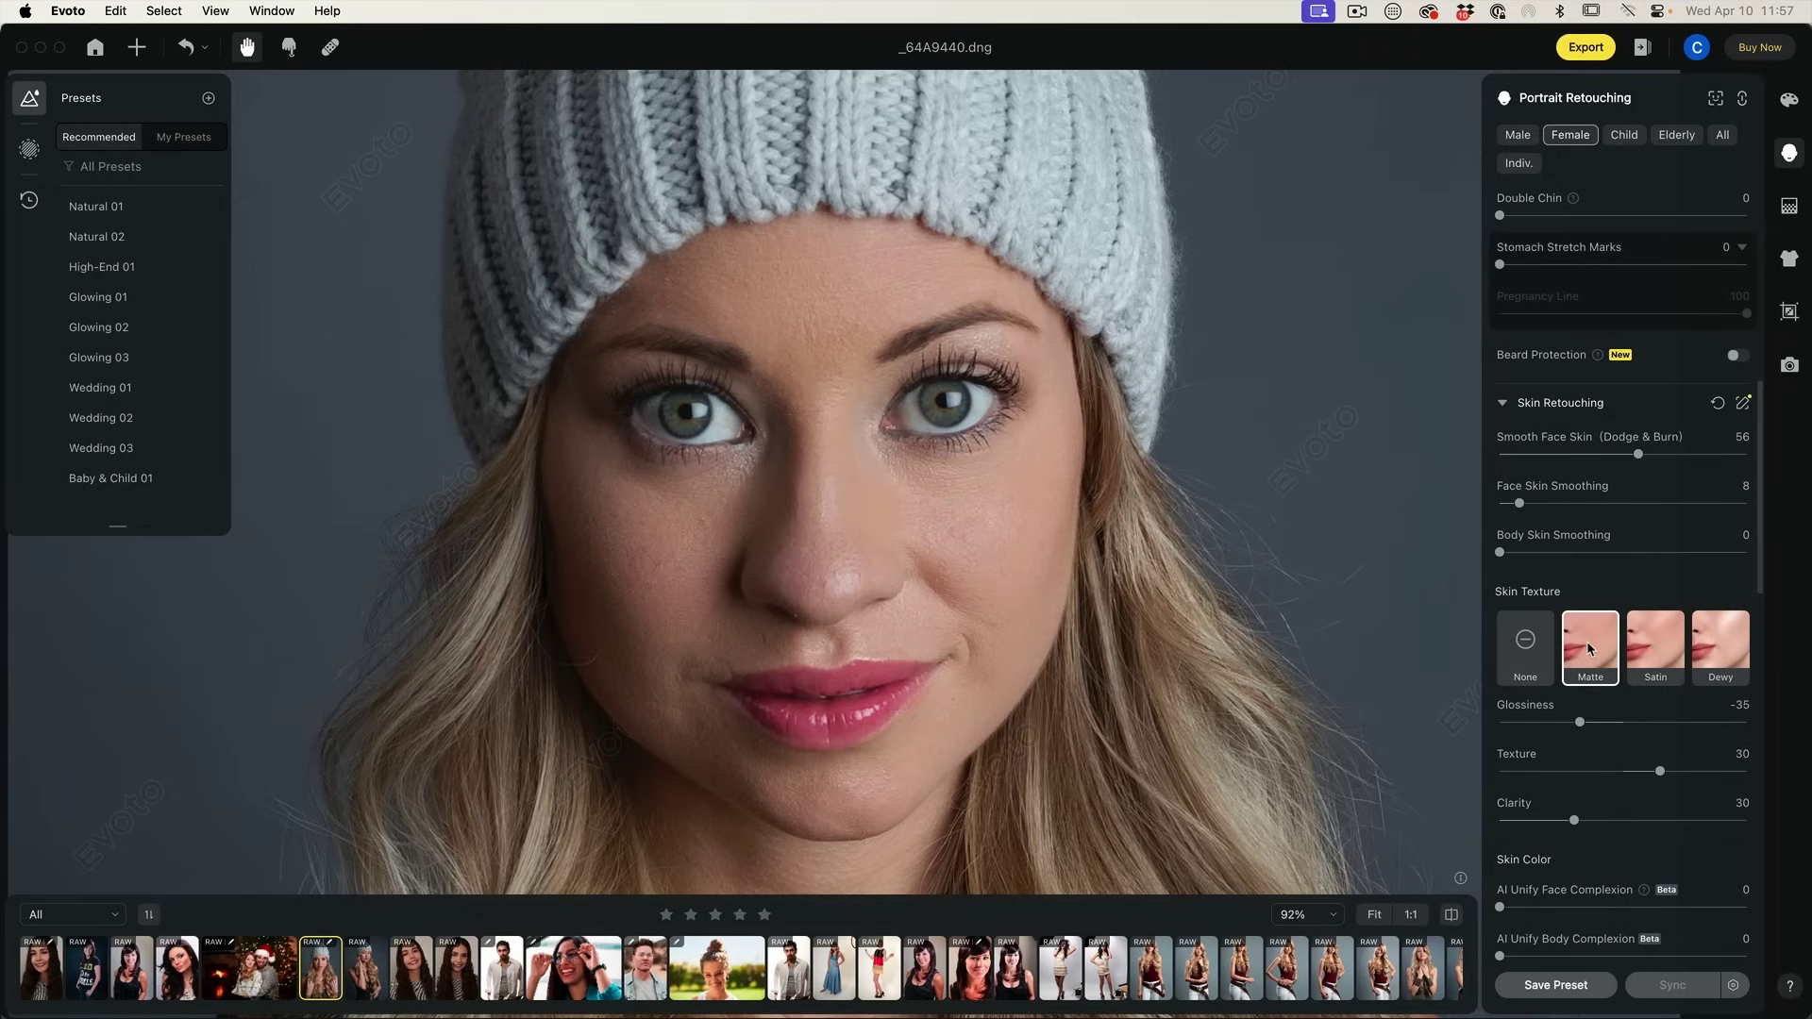
click(1662, 642)
click(1718, 638)
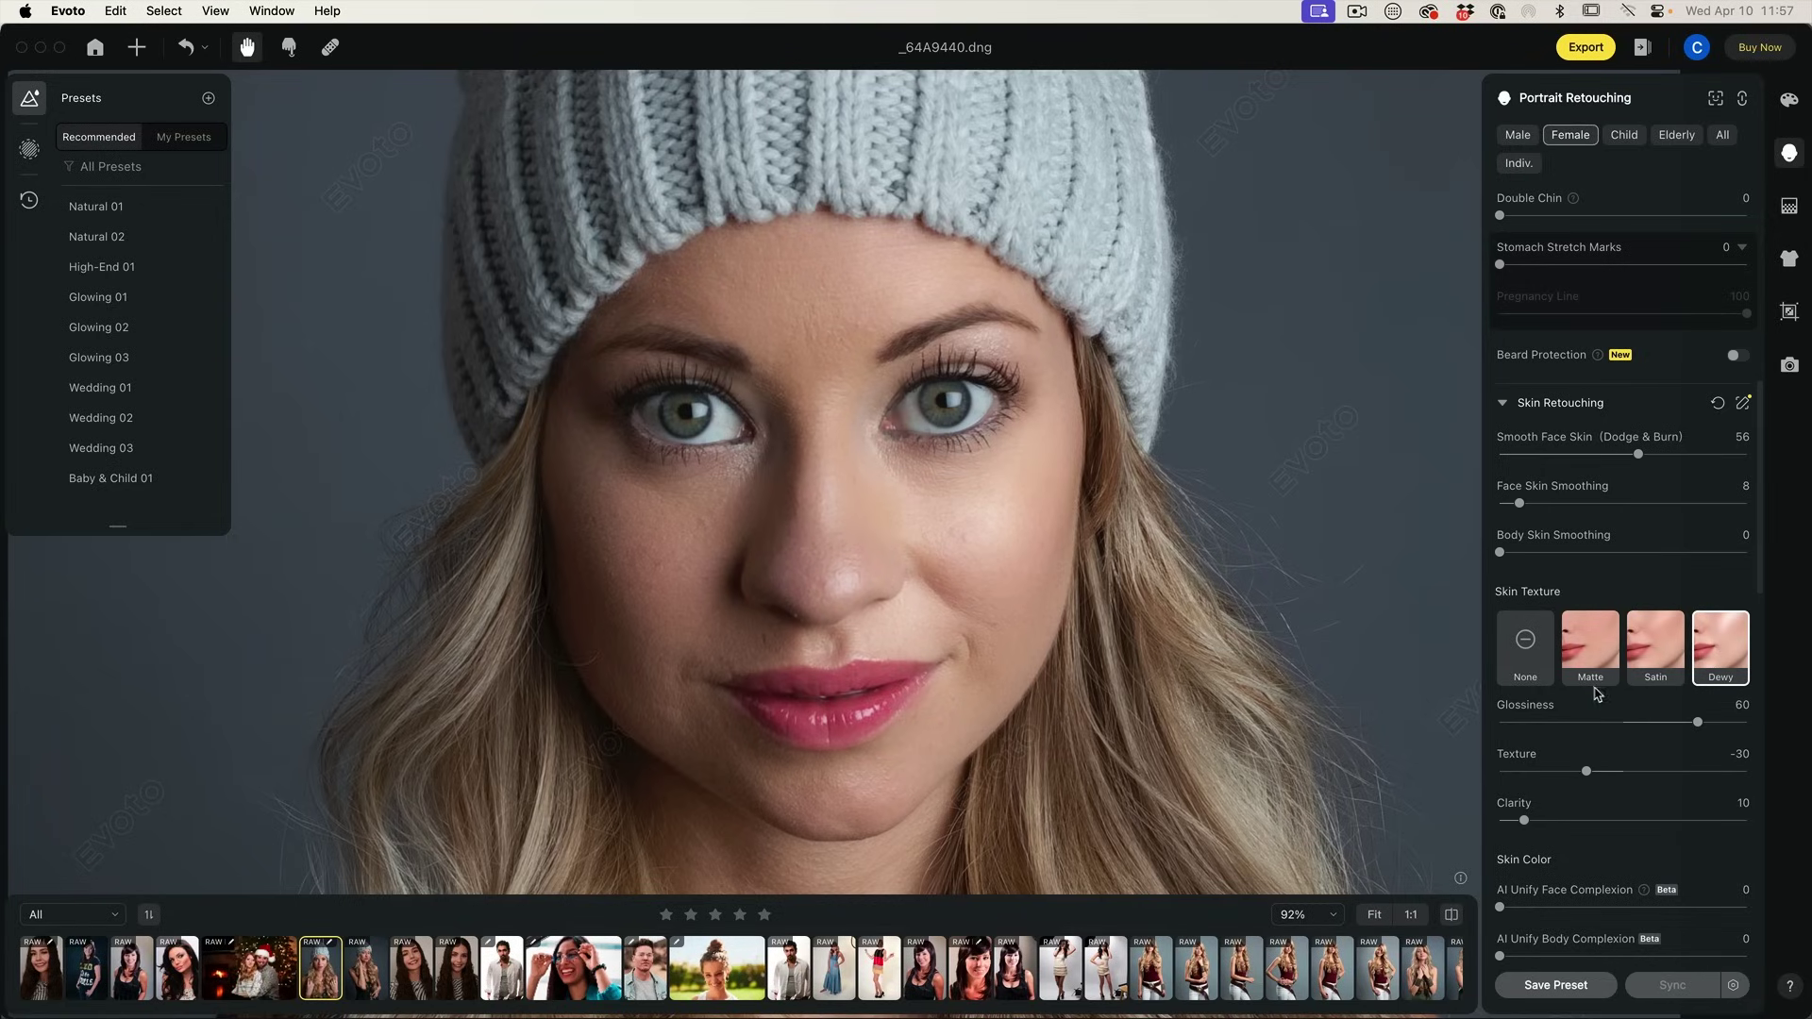
drag(1699, 721, 1633, 730)
Adjust the skin color with AI Unify Face Complexion at 16, Skin Radiance at 10 and Rosy Complexion at 5
scroll(1644, 735, down, 5)
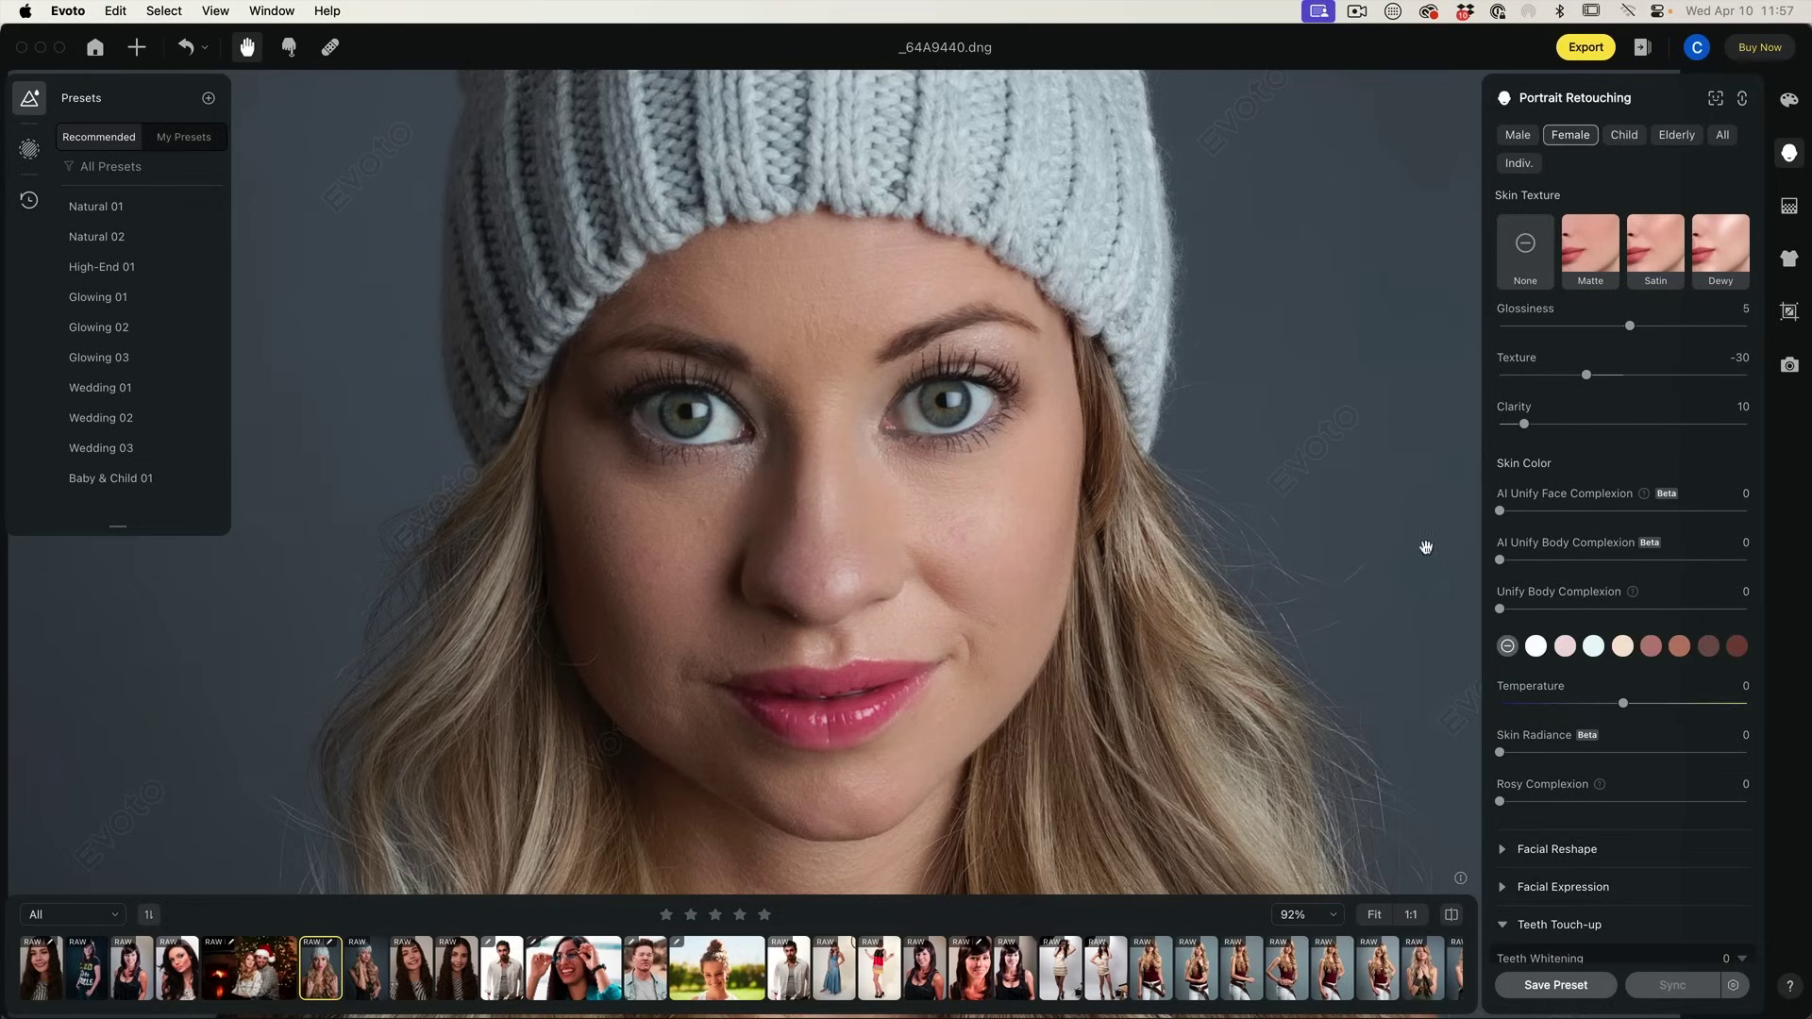
drag(1501, 511, 1539, 511)
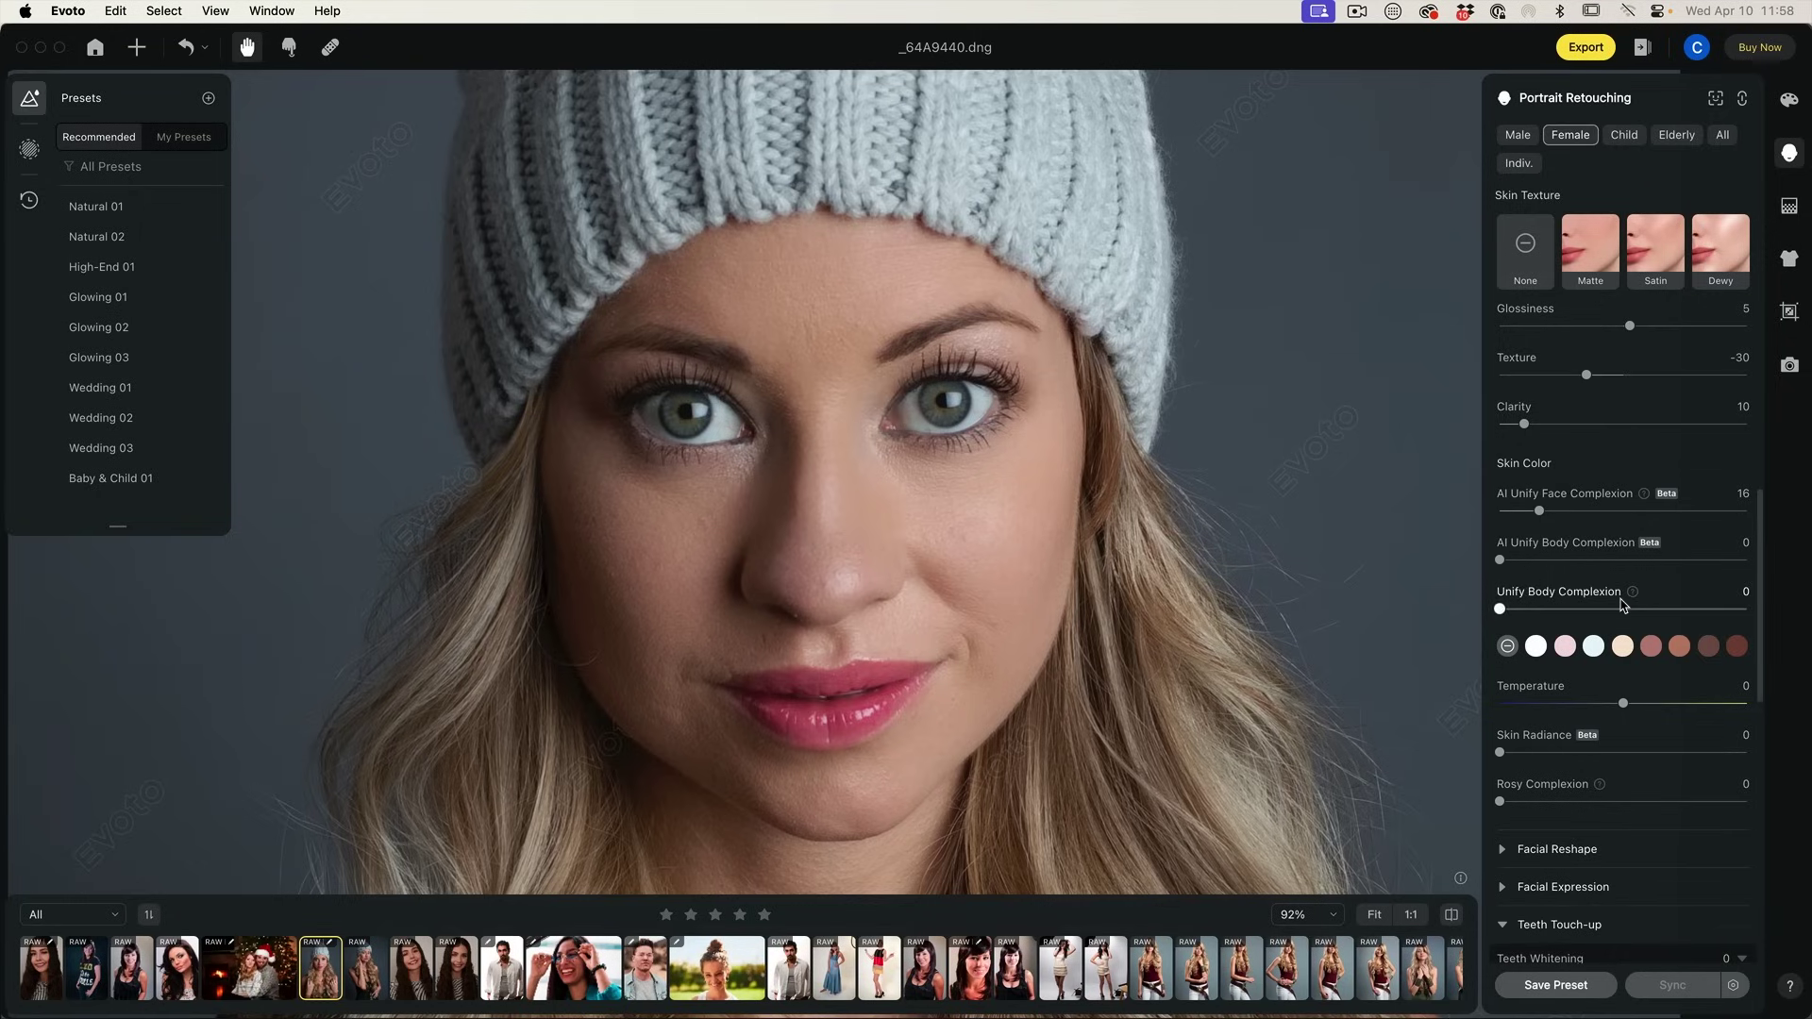
scroll(1623, 604, down, 3)
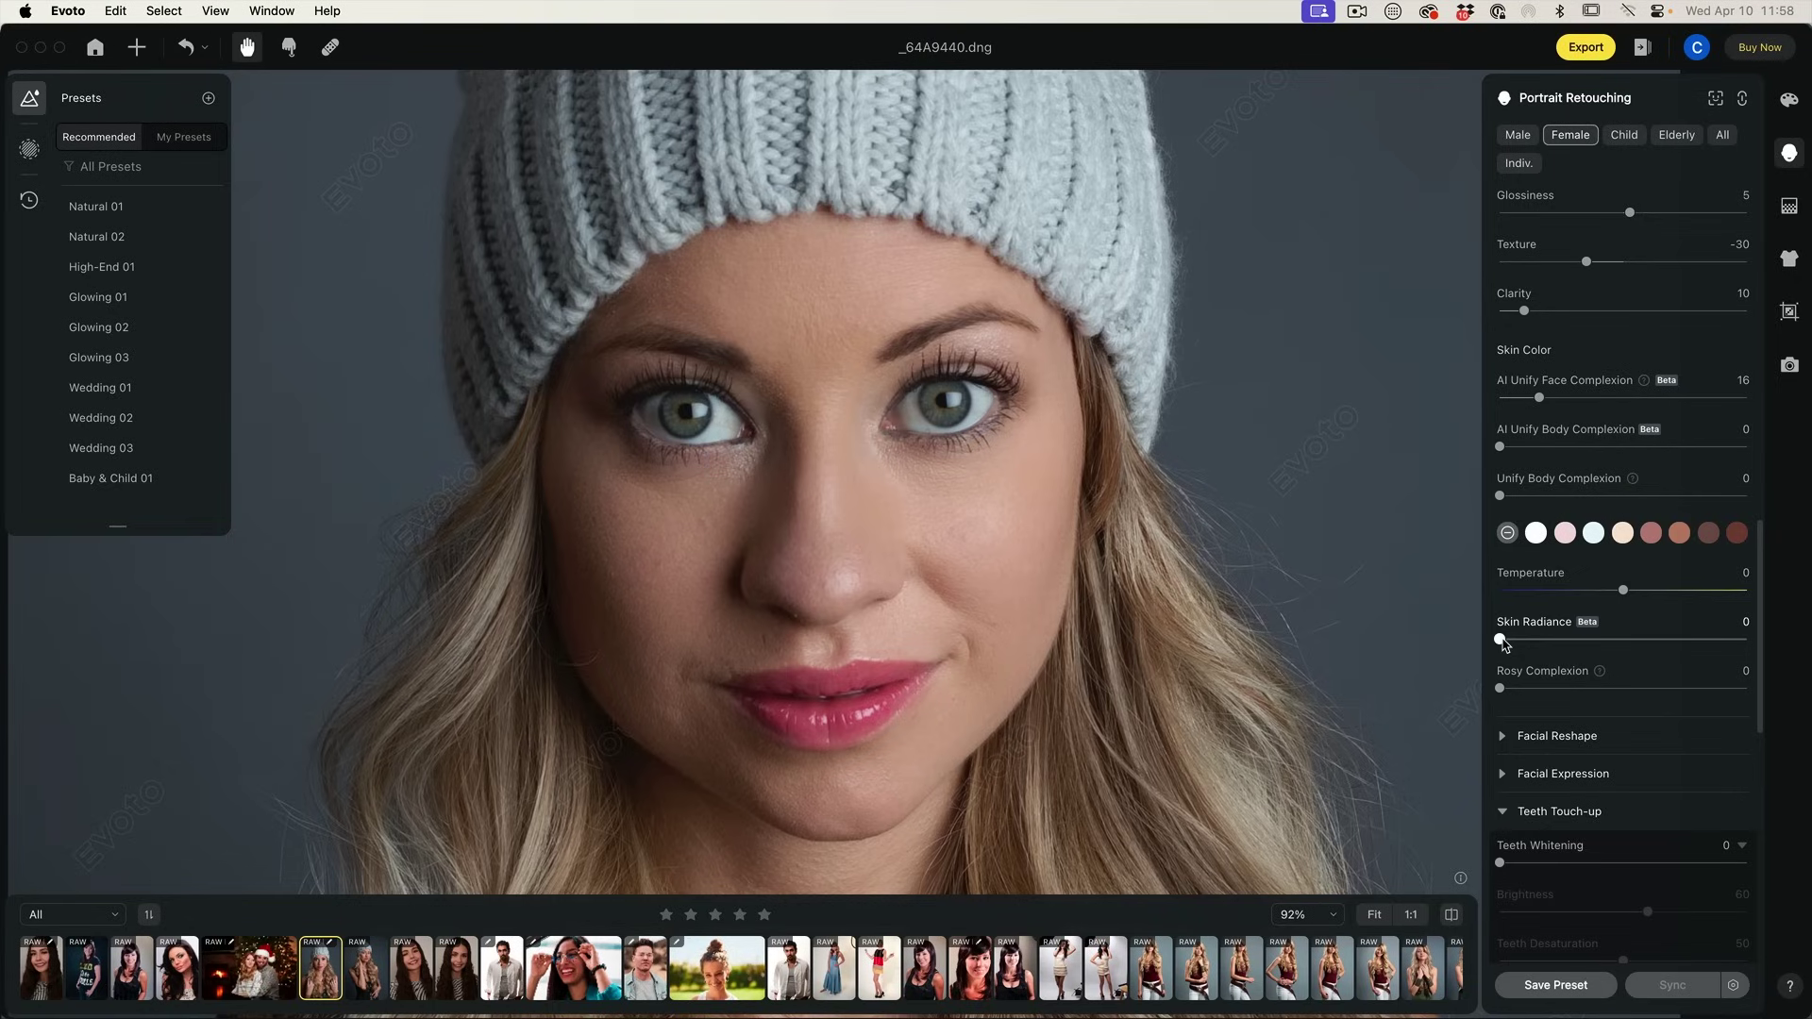
drag(1511, 641, 1527, 642)
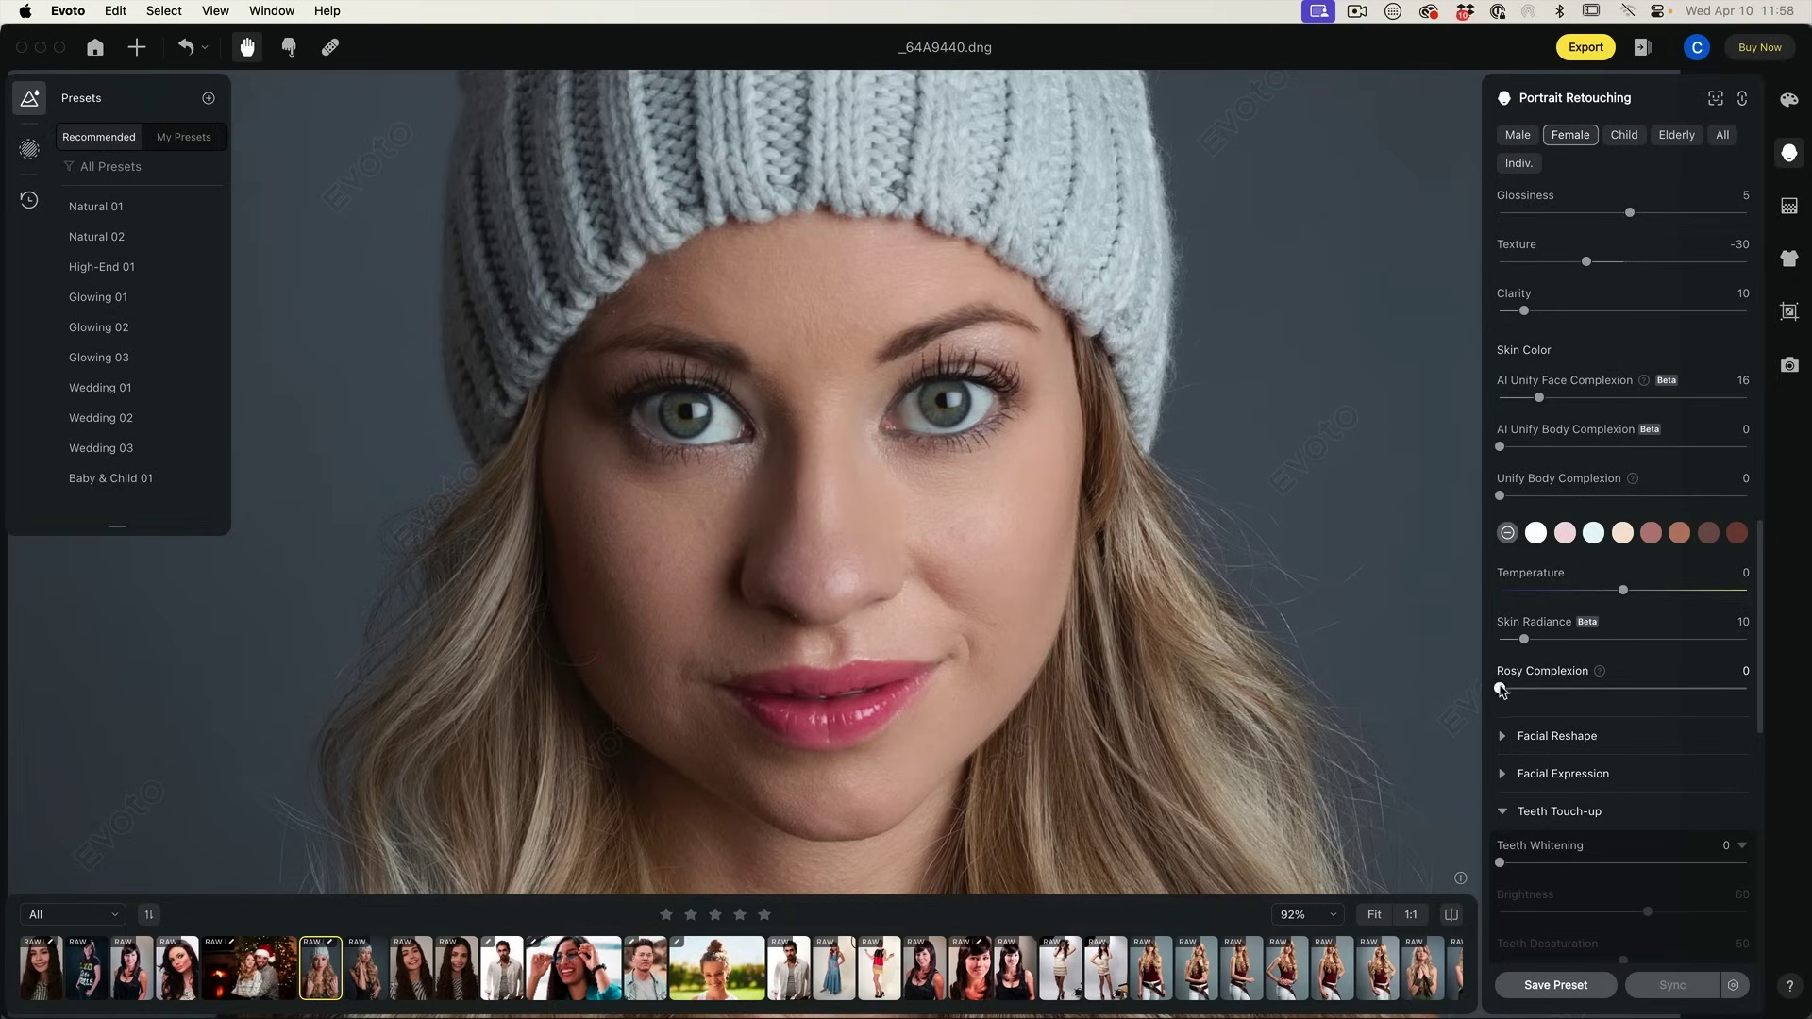
drag(1525, 688, 1644, 683)
drag(1639, 688, 1512, 690)
Expand the Facial Reshape settings and look through the face shape controls
scroll(1510, 567, down, 3)
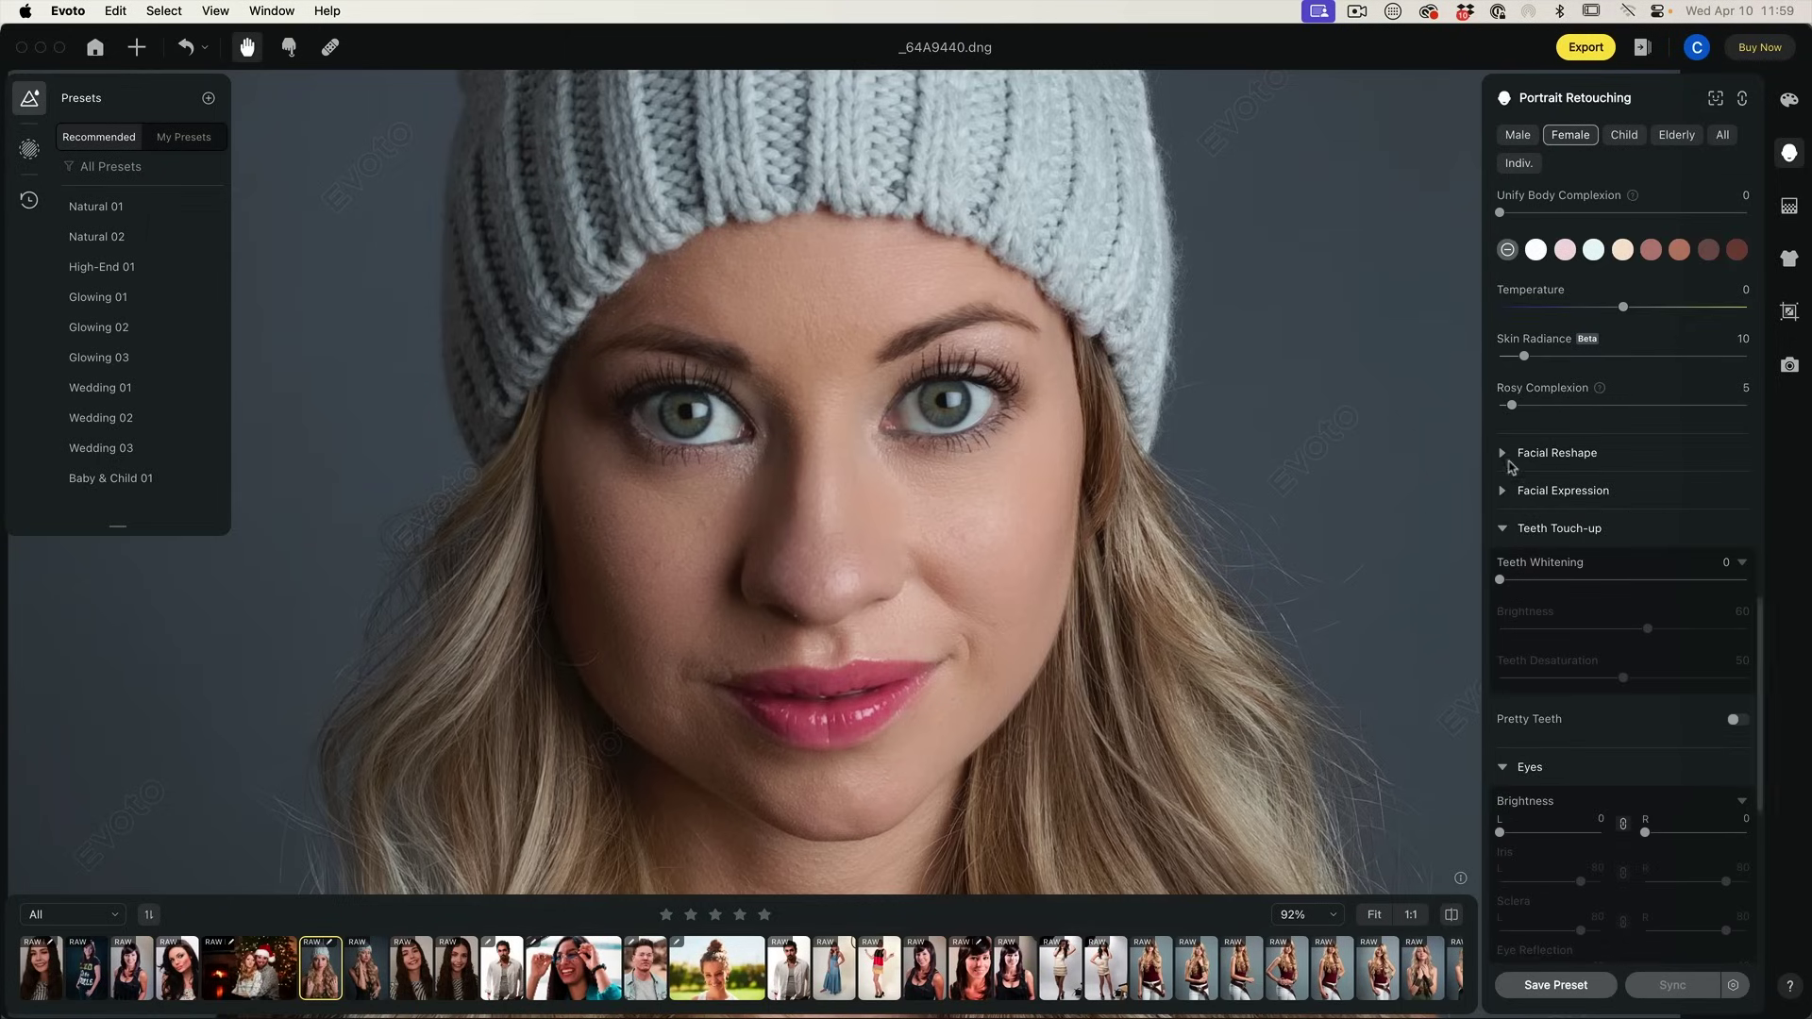
click(1502, 453)
scroll(1604, 564, down, 4)
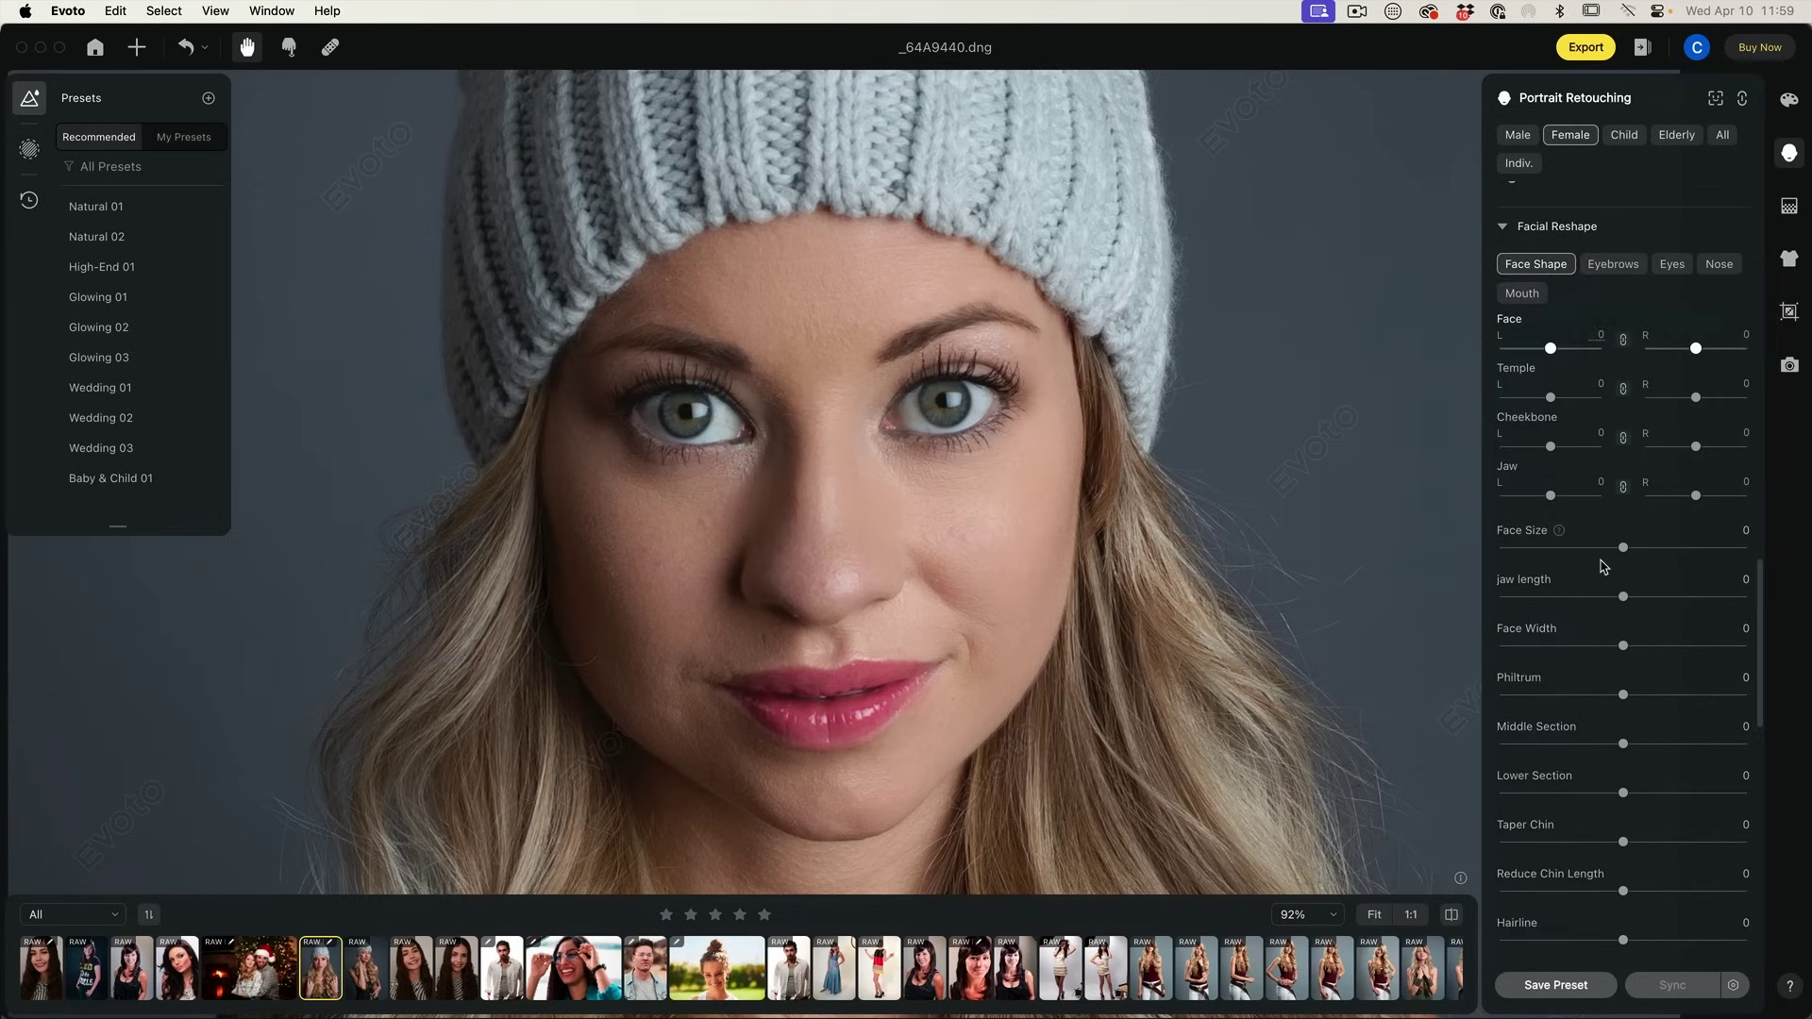
scroll(1606, 564, down, 6)
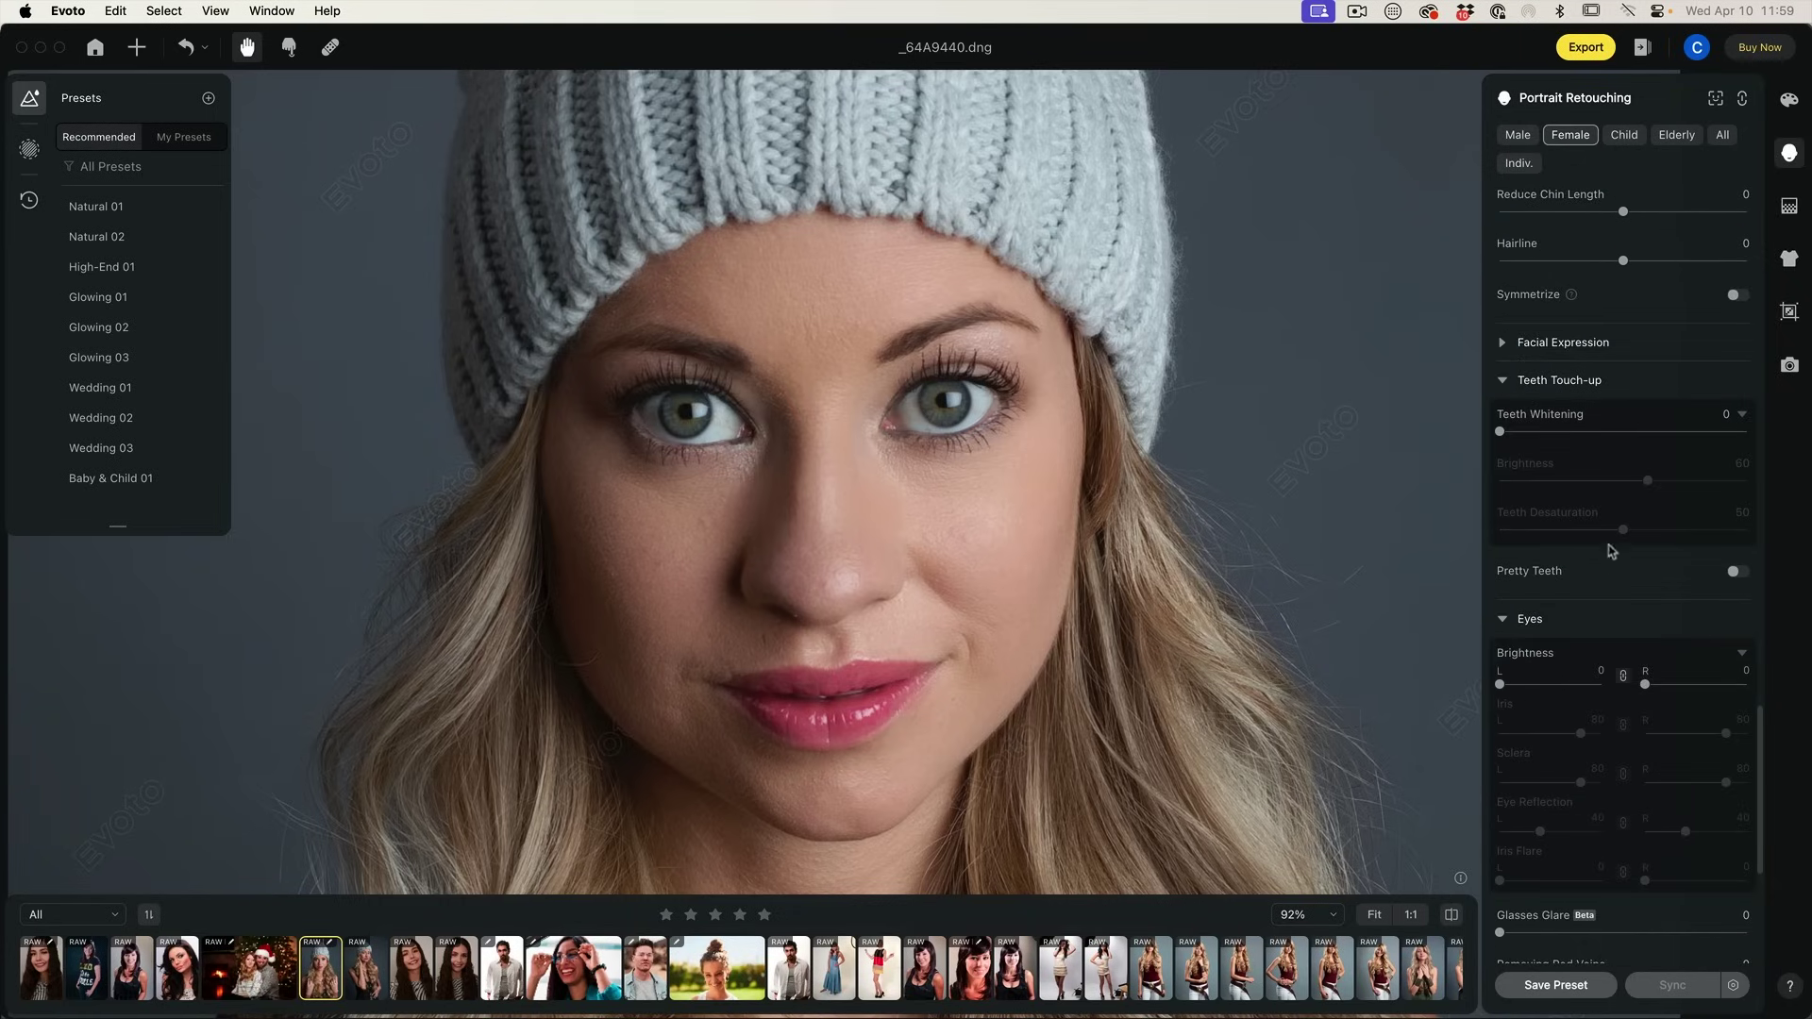
Compare the Brightness of both eyes at 100, settle on 9, and set Removing Red Veins to 30
scroll(1608, 470, down, 2)
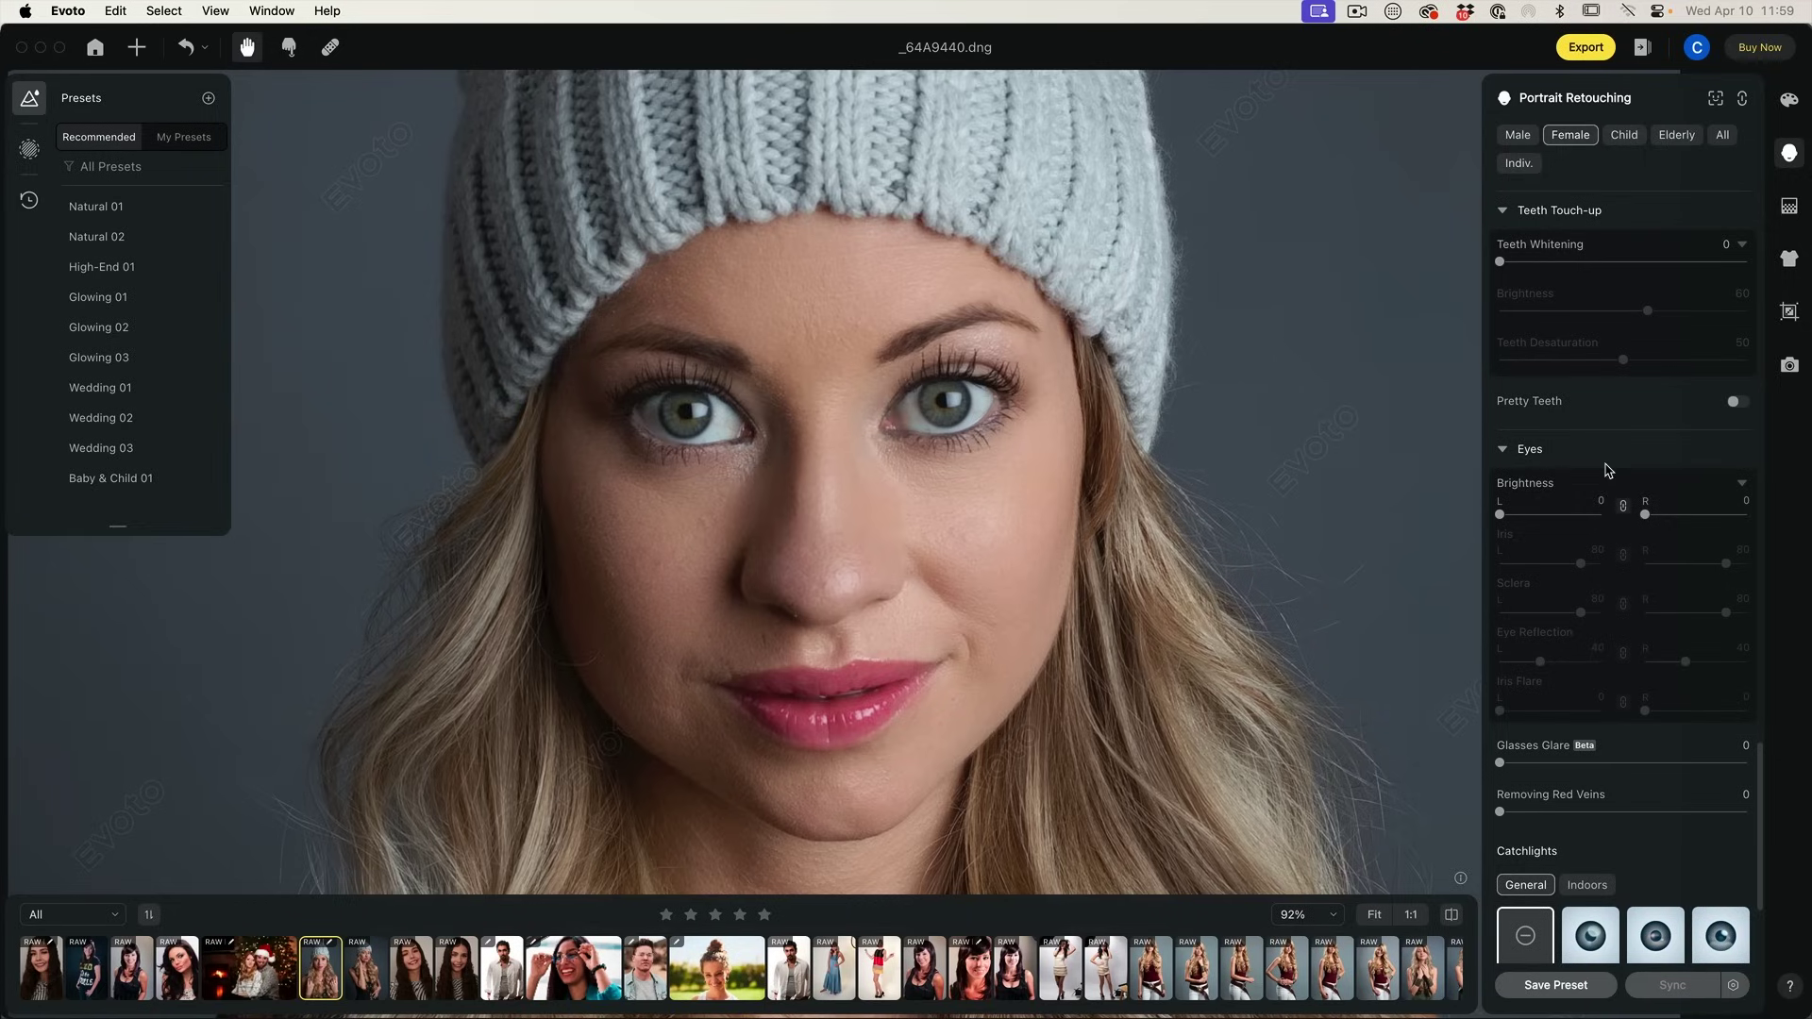
drag(1502, 518, 1615, 518)
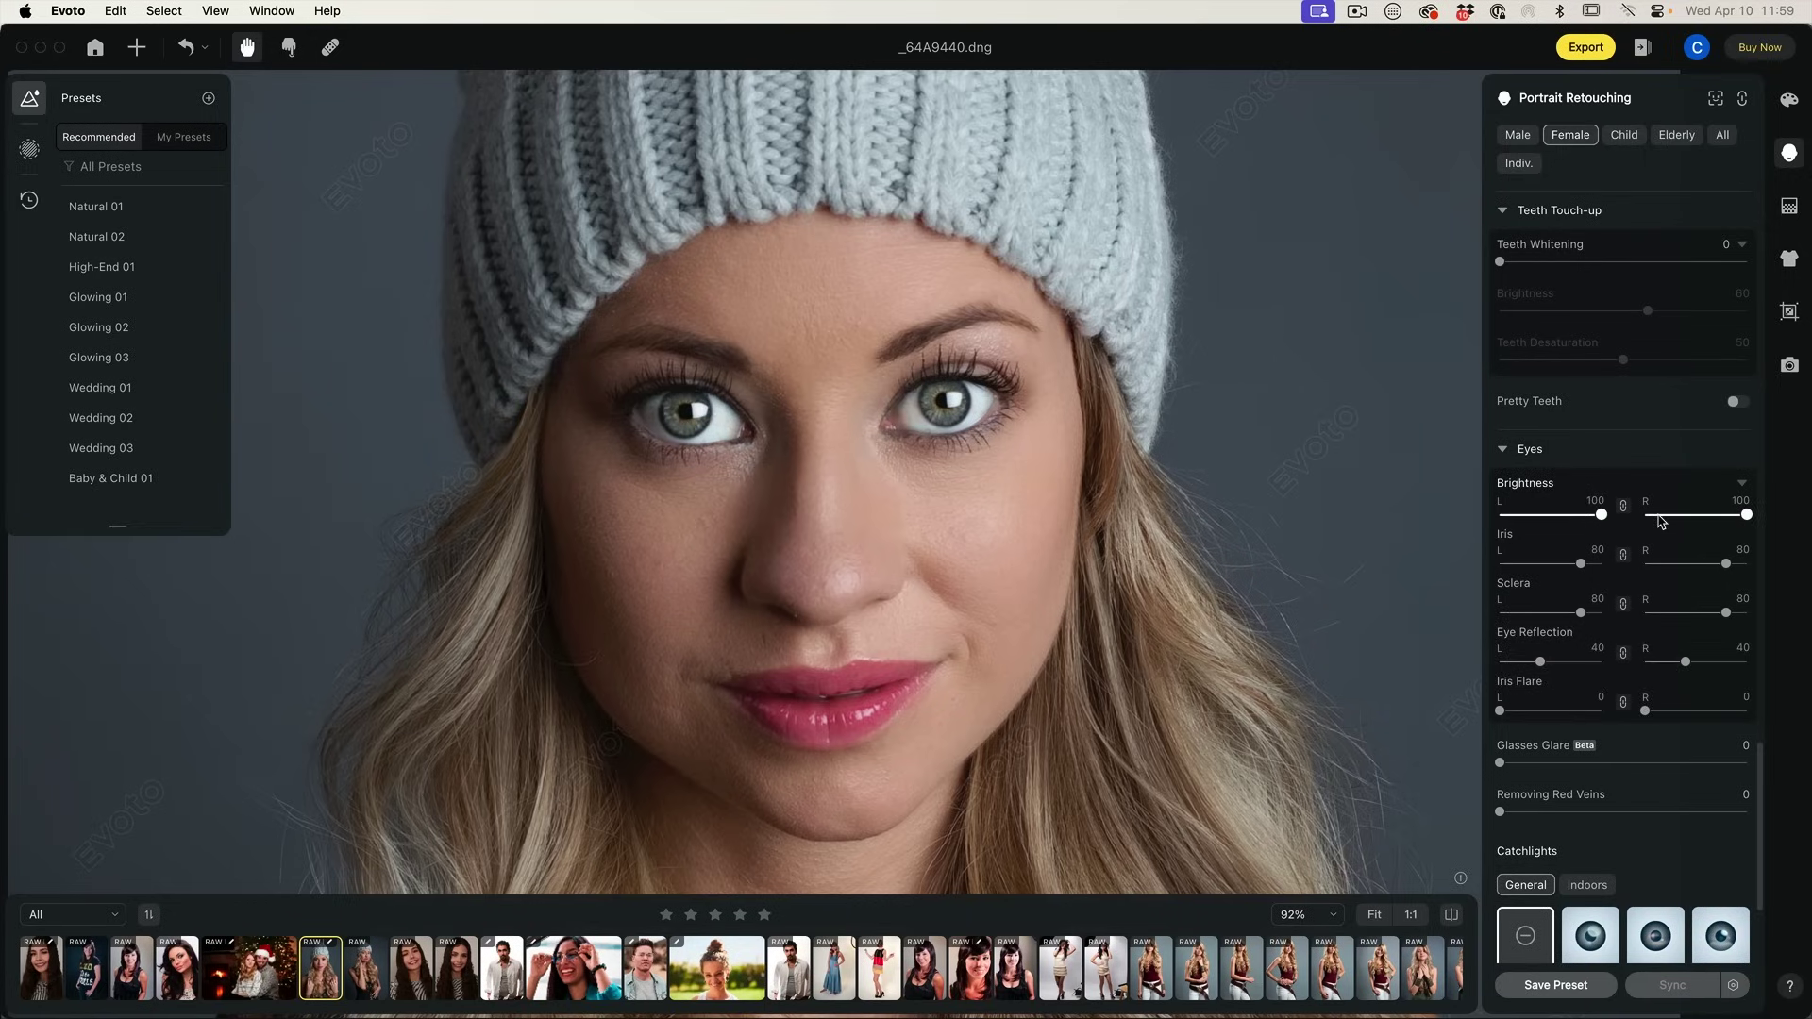
drag(1615, 519, 1513, 514)
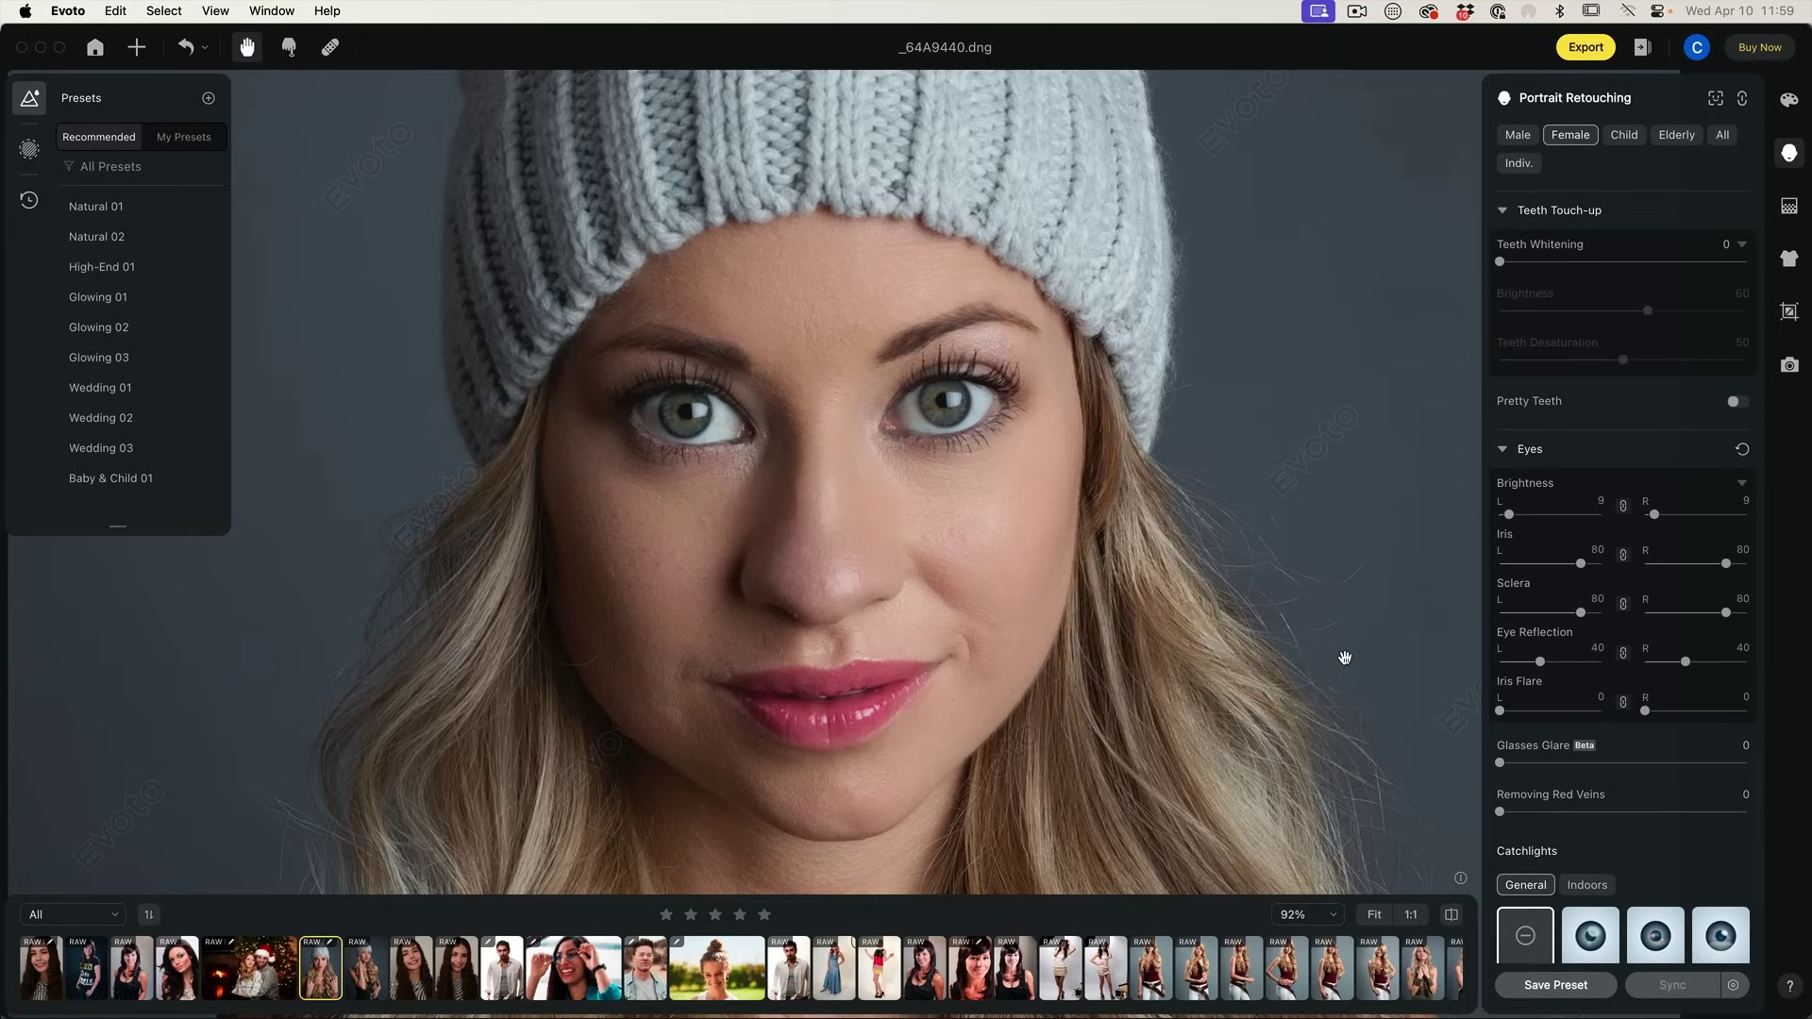
drag(1504, 814, 1576, 813)
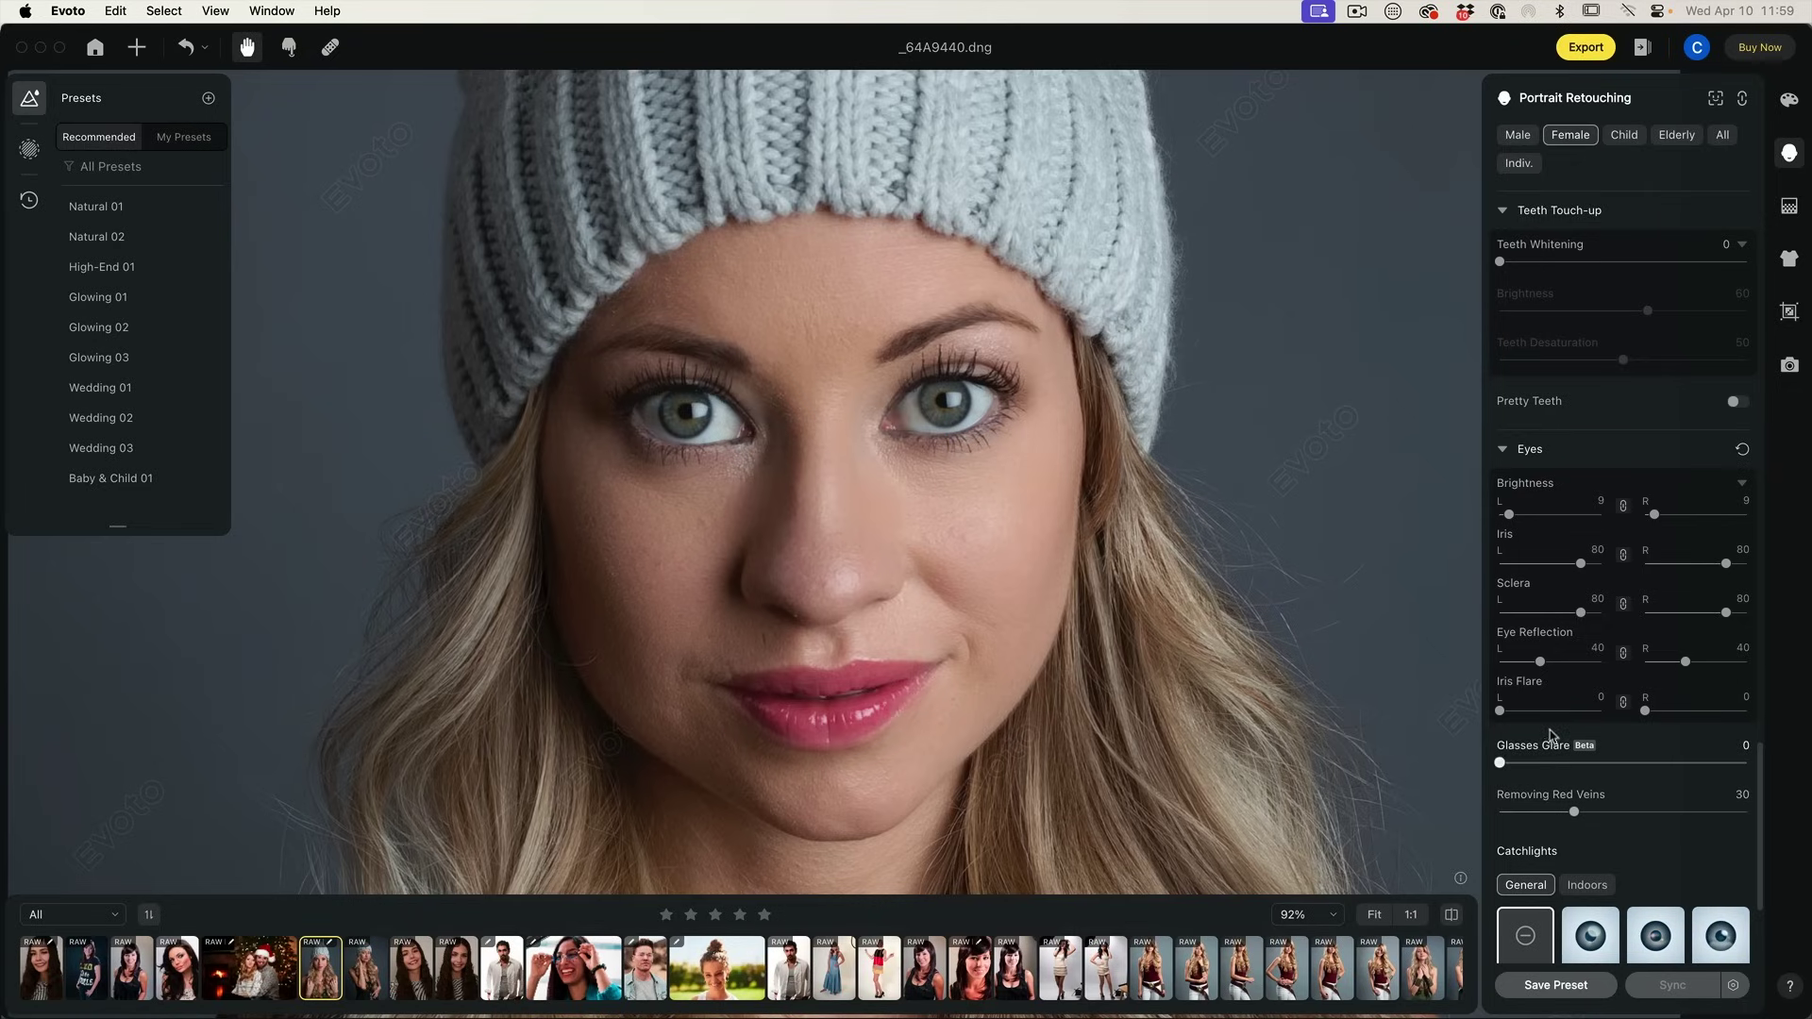
Try the Indoors catchlights 01, 05 and 06 on the eyes, and set the catchlight back to None
scroll(1581, 676, down, 3)
scroll(1581, 676, down, 1)
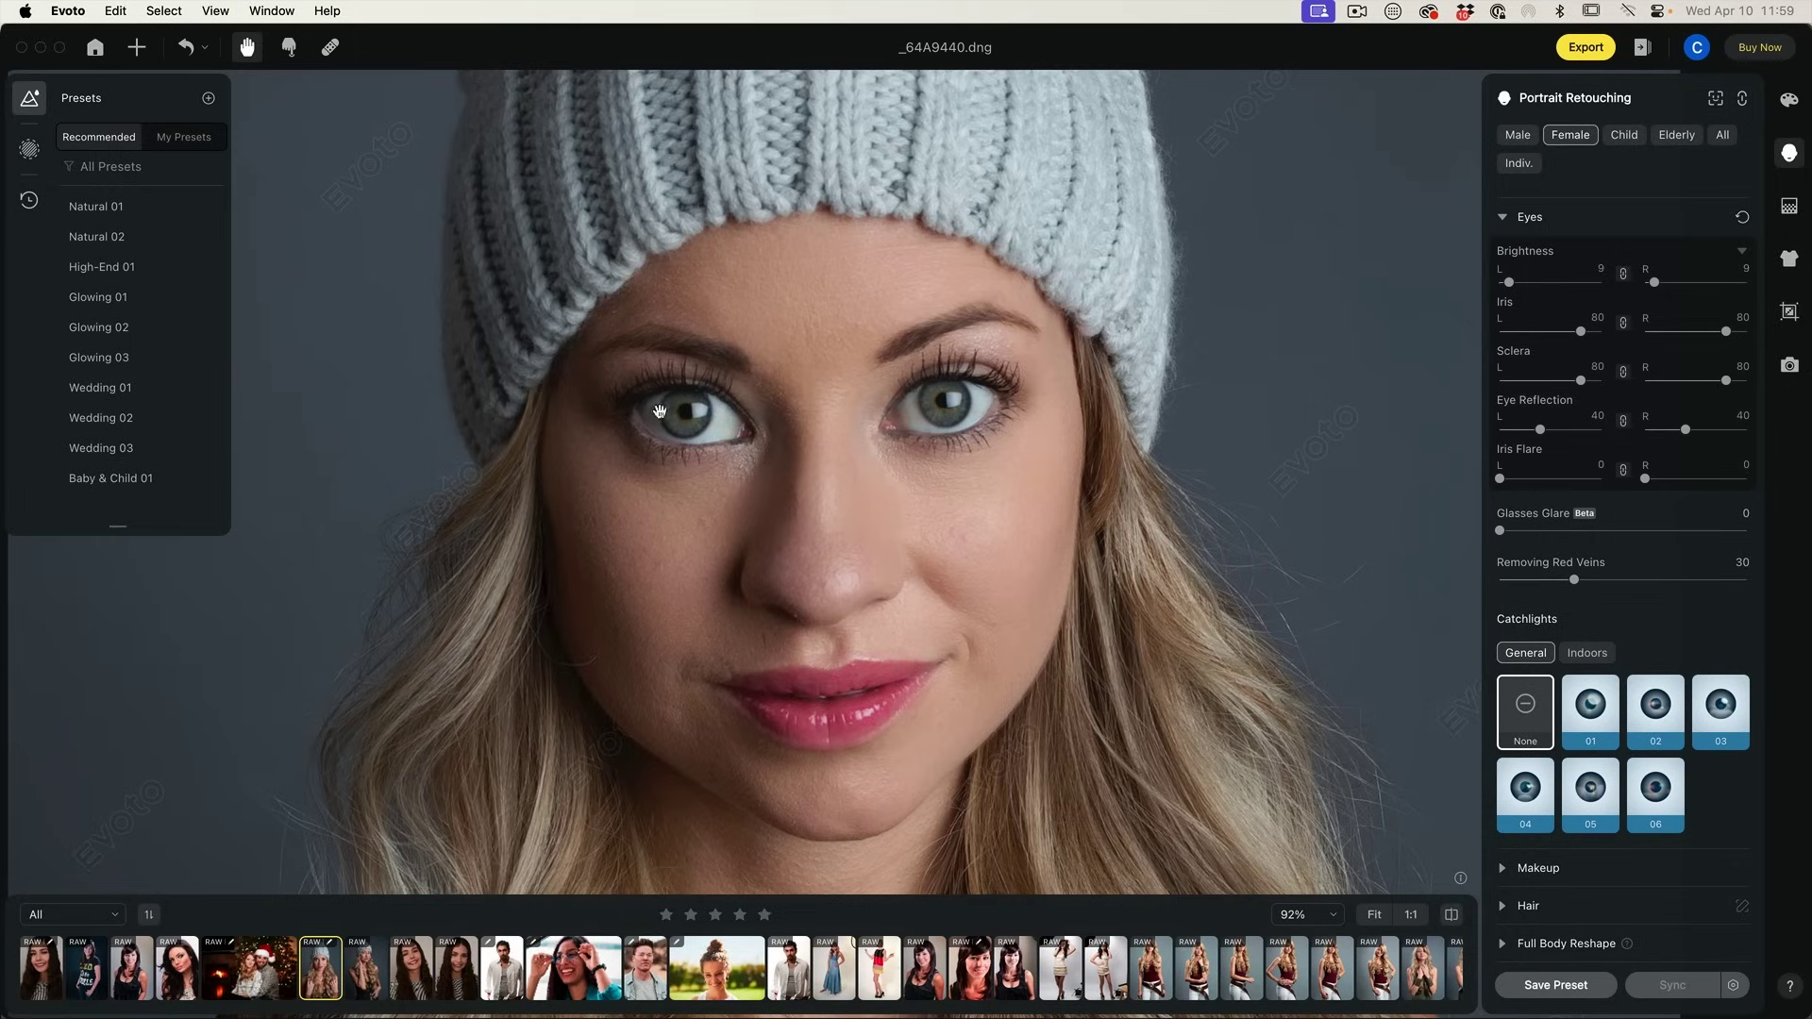
click(1589, 653)
click(1594, 717)
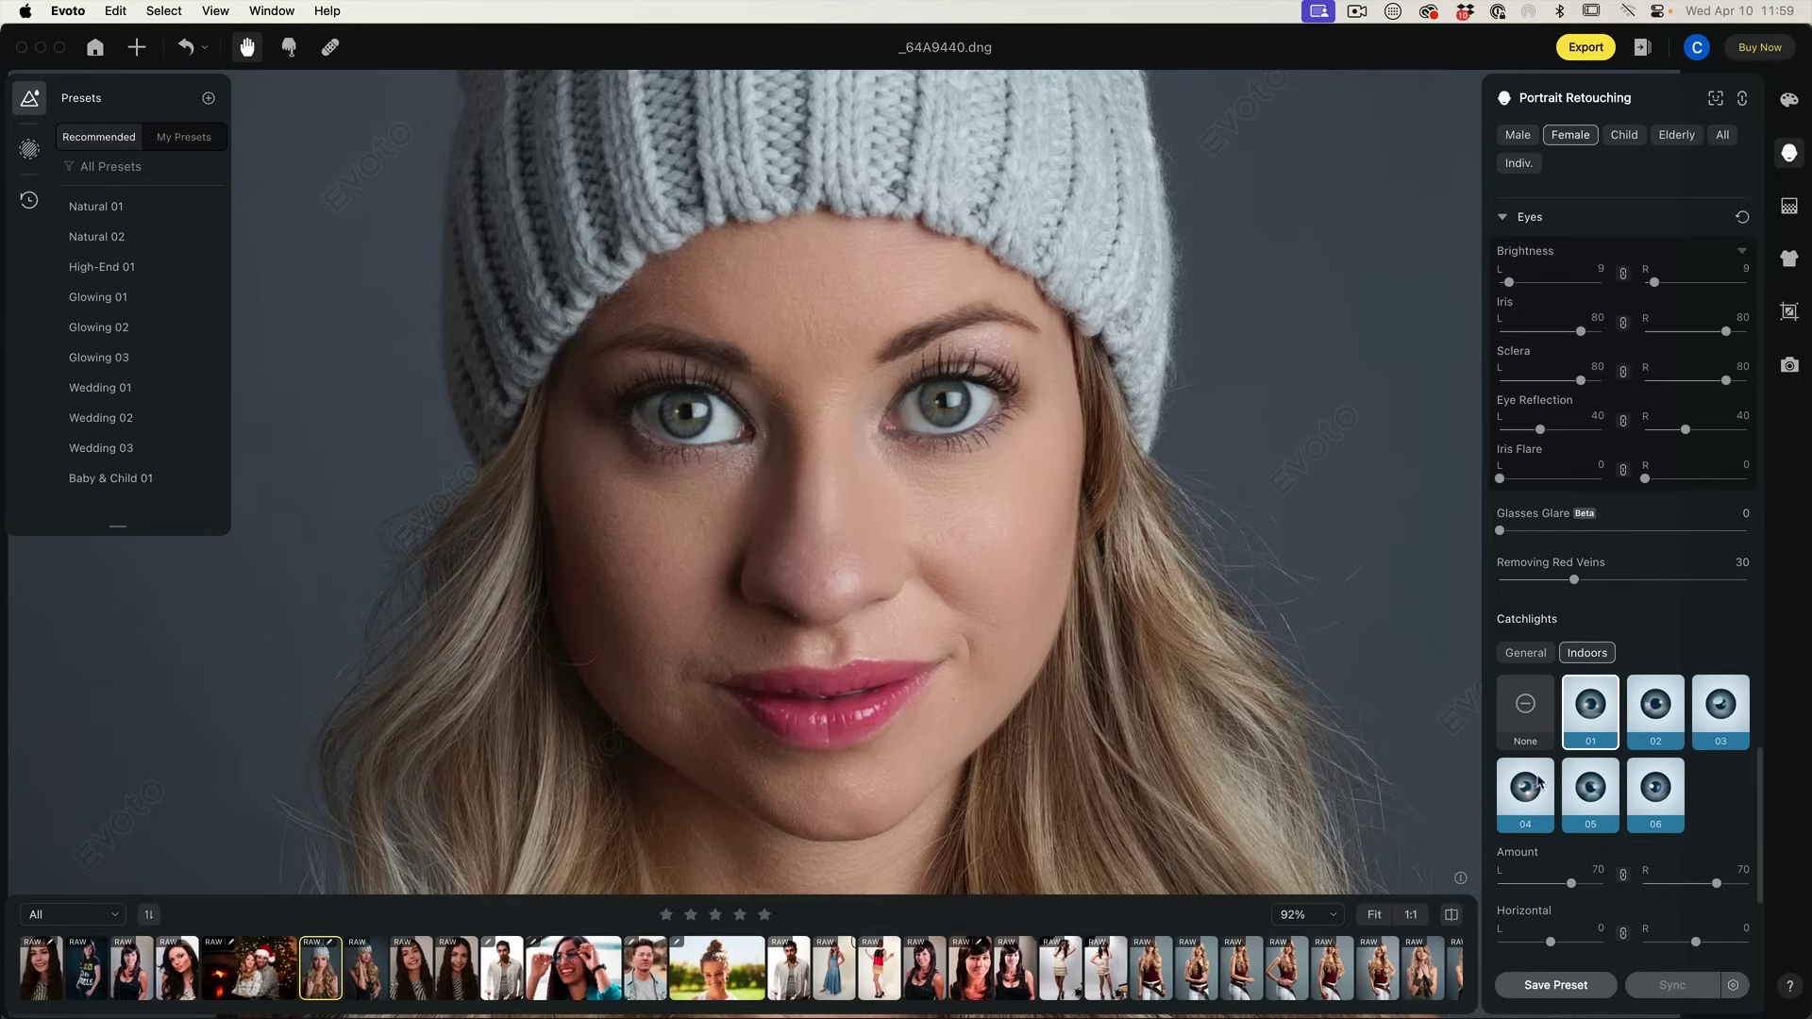
click(1604, 795)
click(1661, 795)
scroll(1658, 798, down, 3)
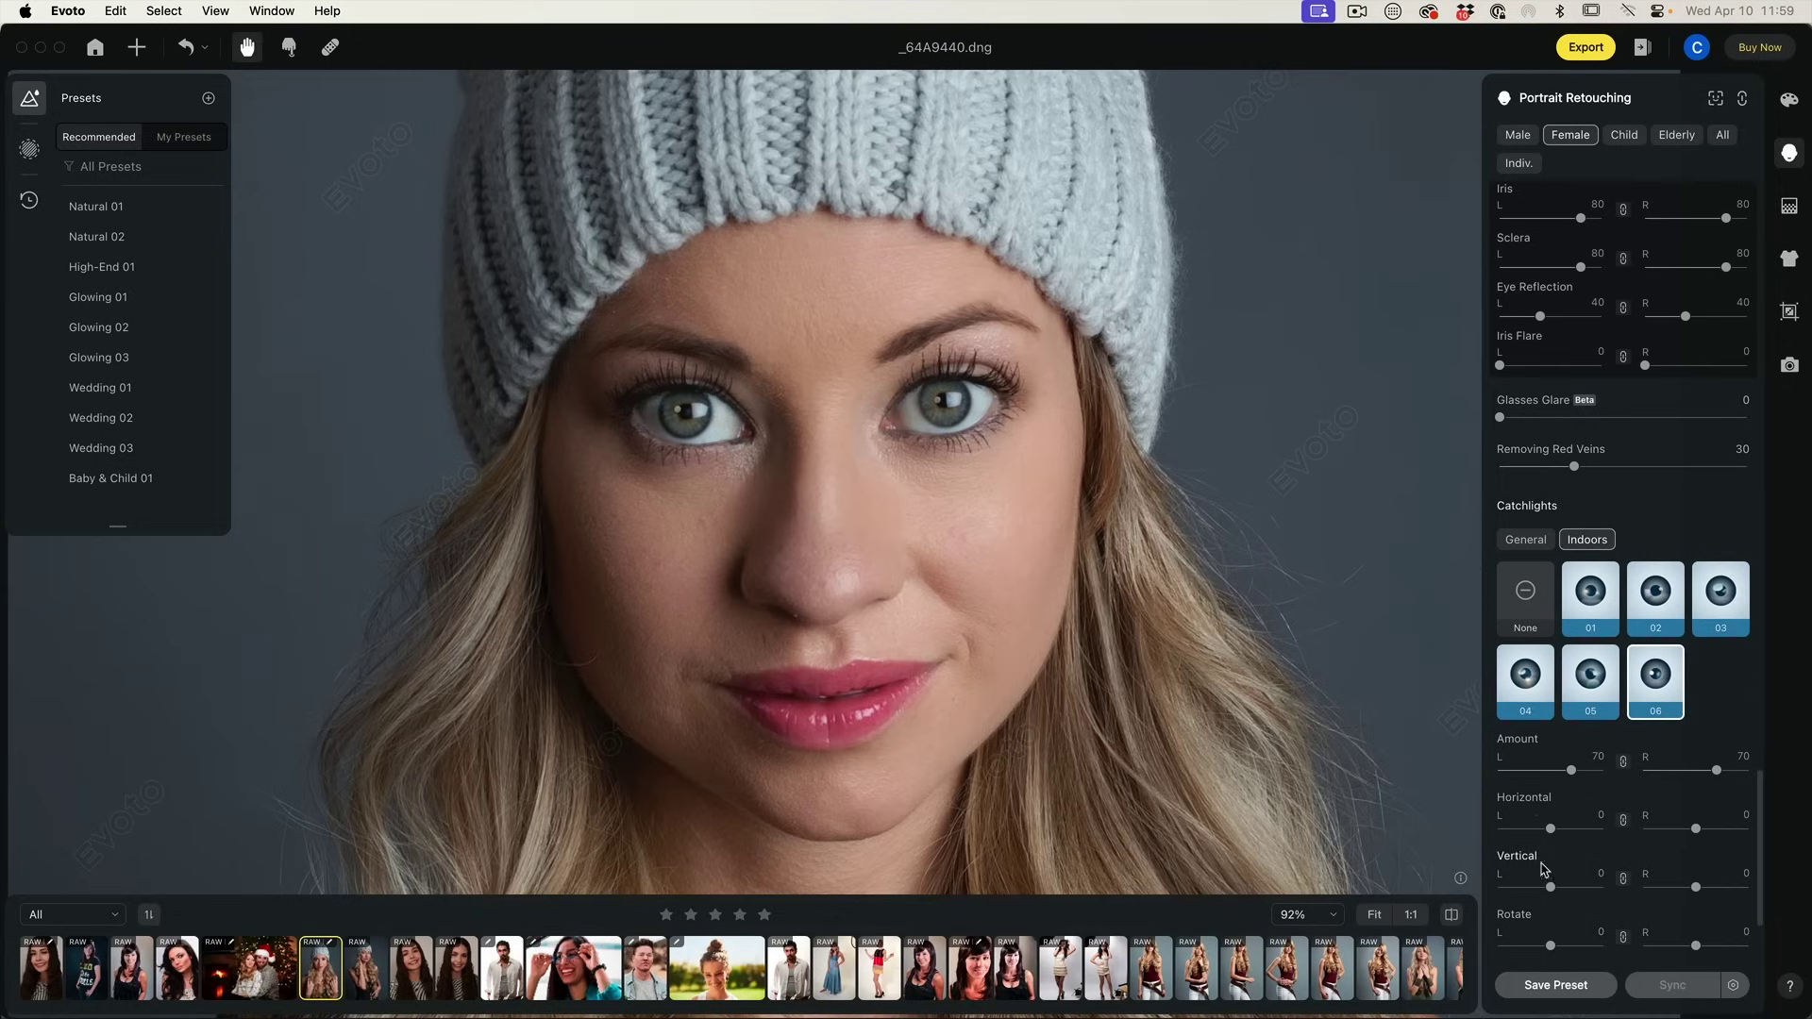
click(1526, 597)
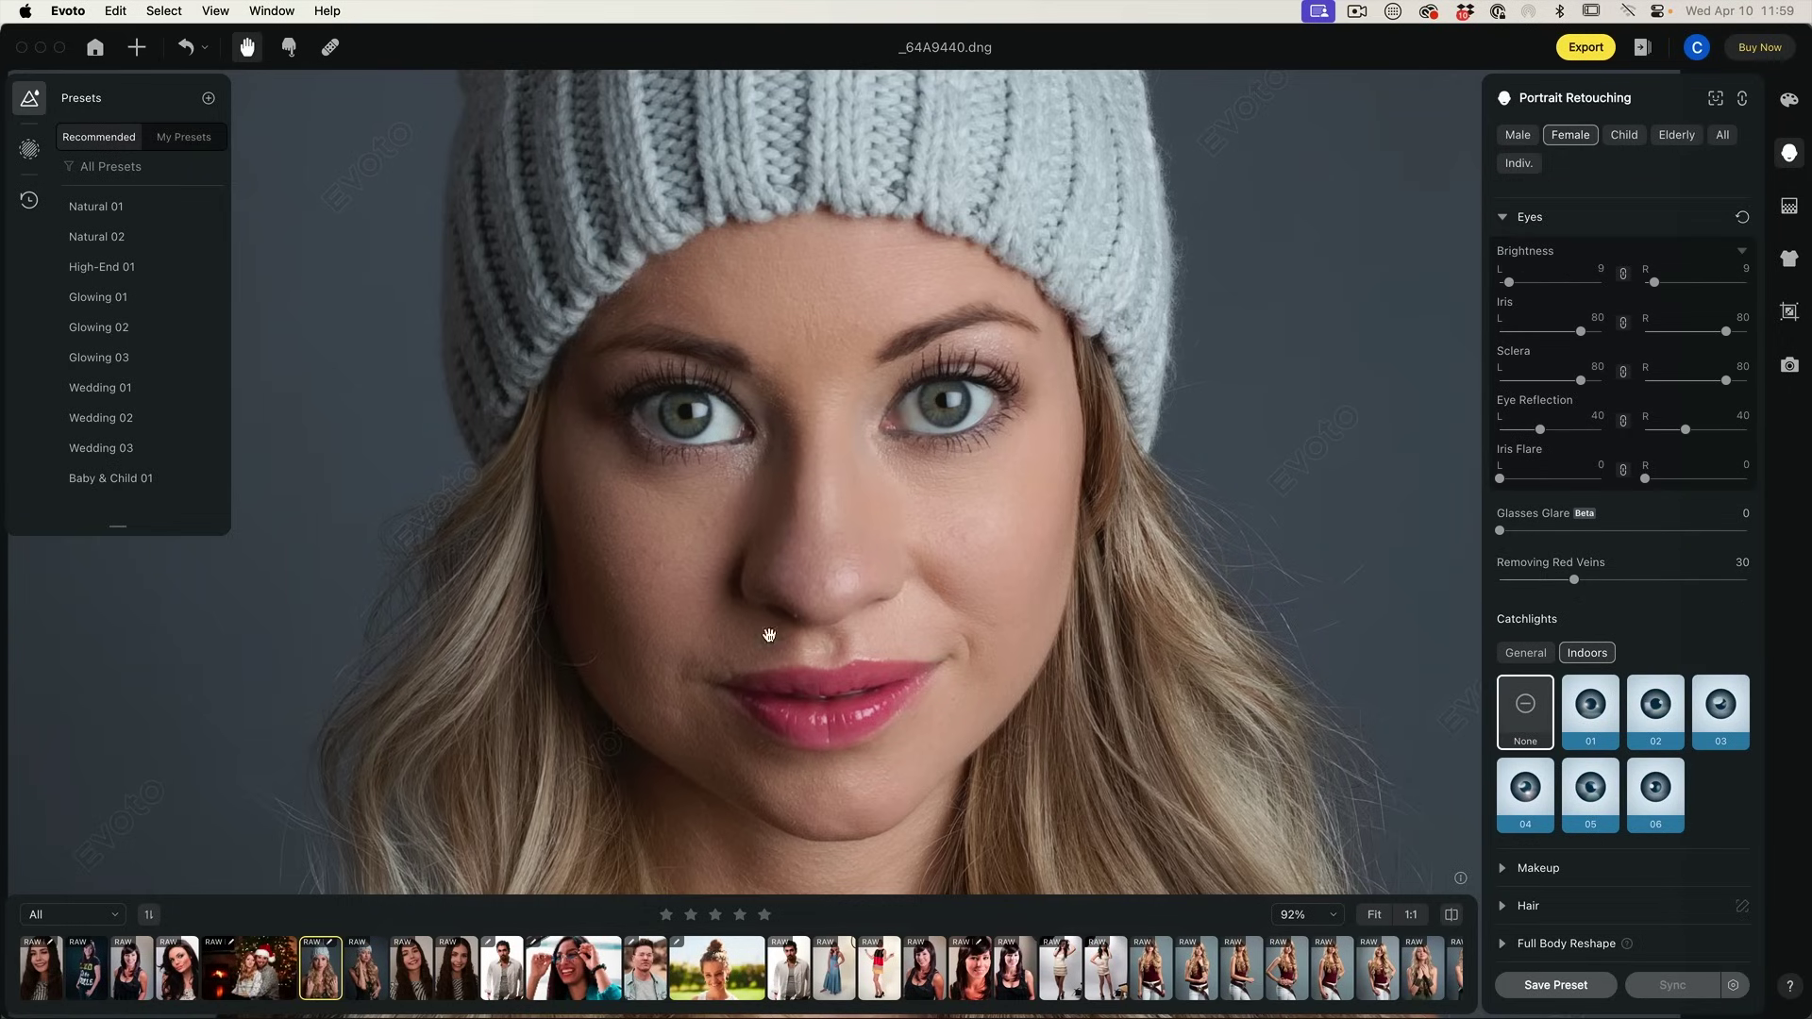
Expand the Hair settings and set Remove Stray Hairs to 21 for the woman in the knit hat
scroll(843, 612, down, 3)
drag(851, 627, 874, 405)
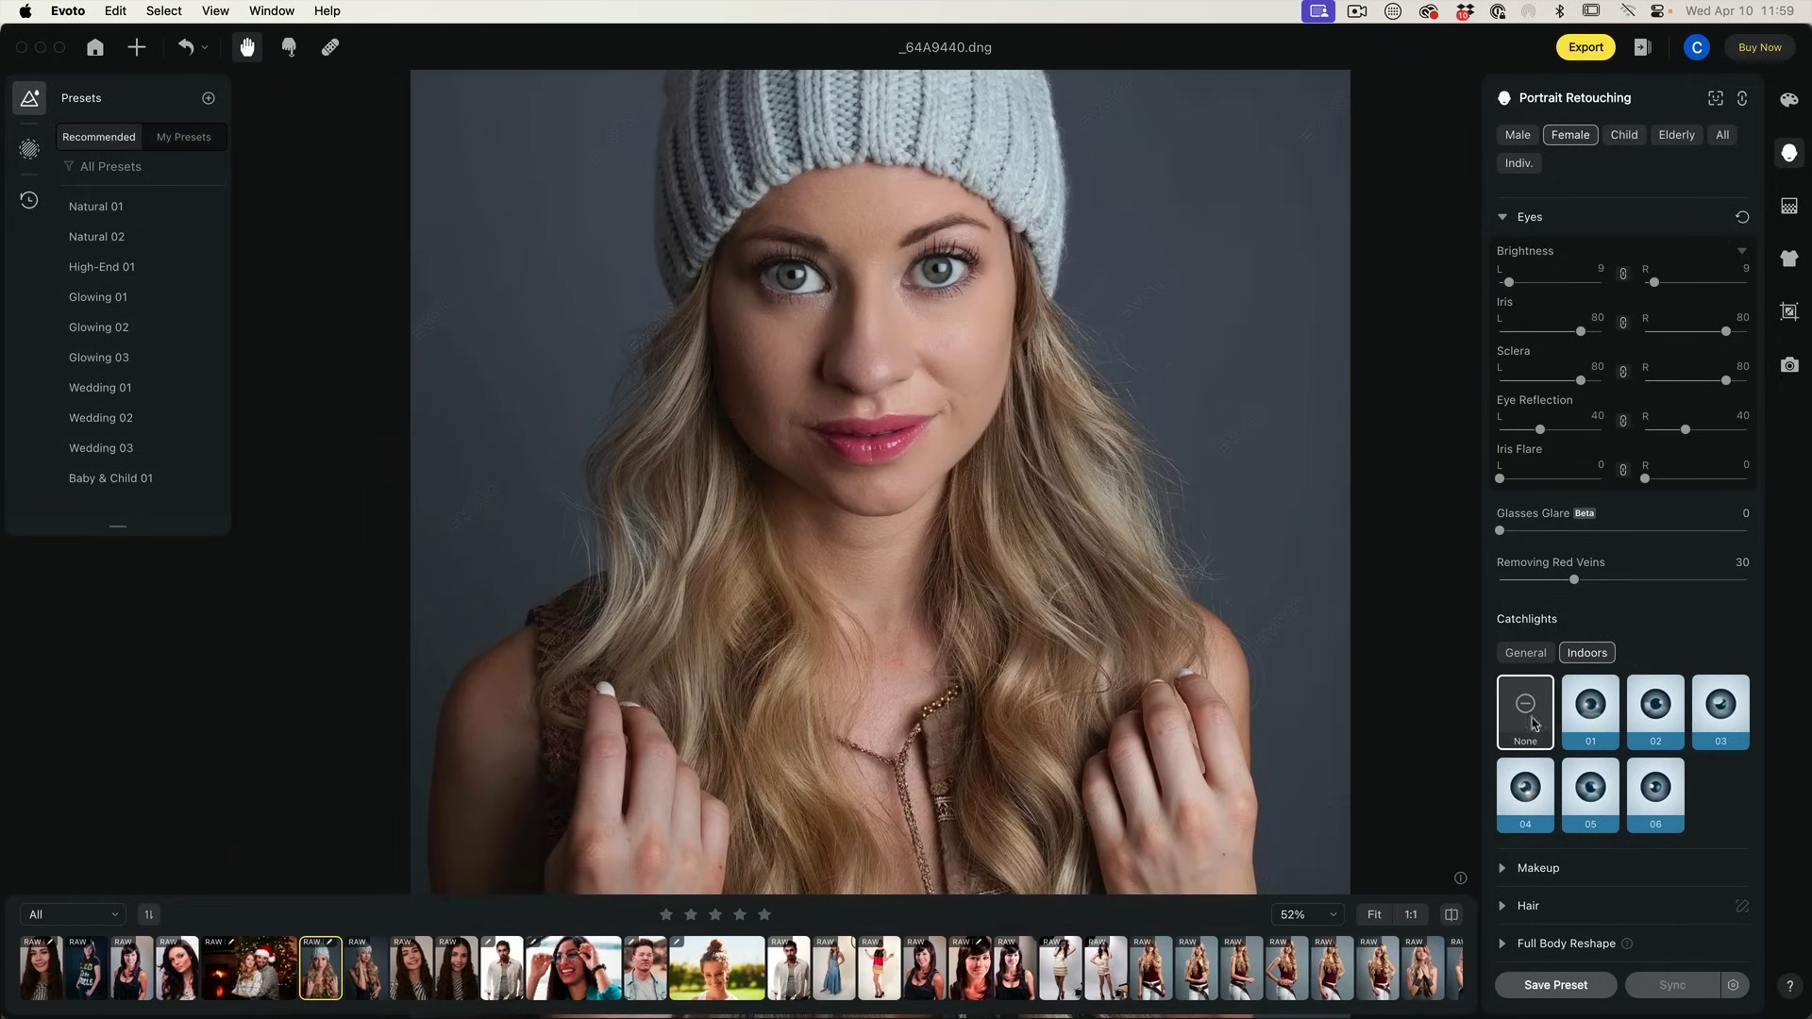
click(1504, 907)
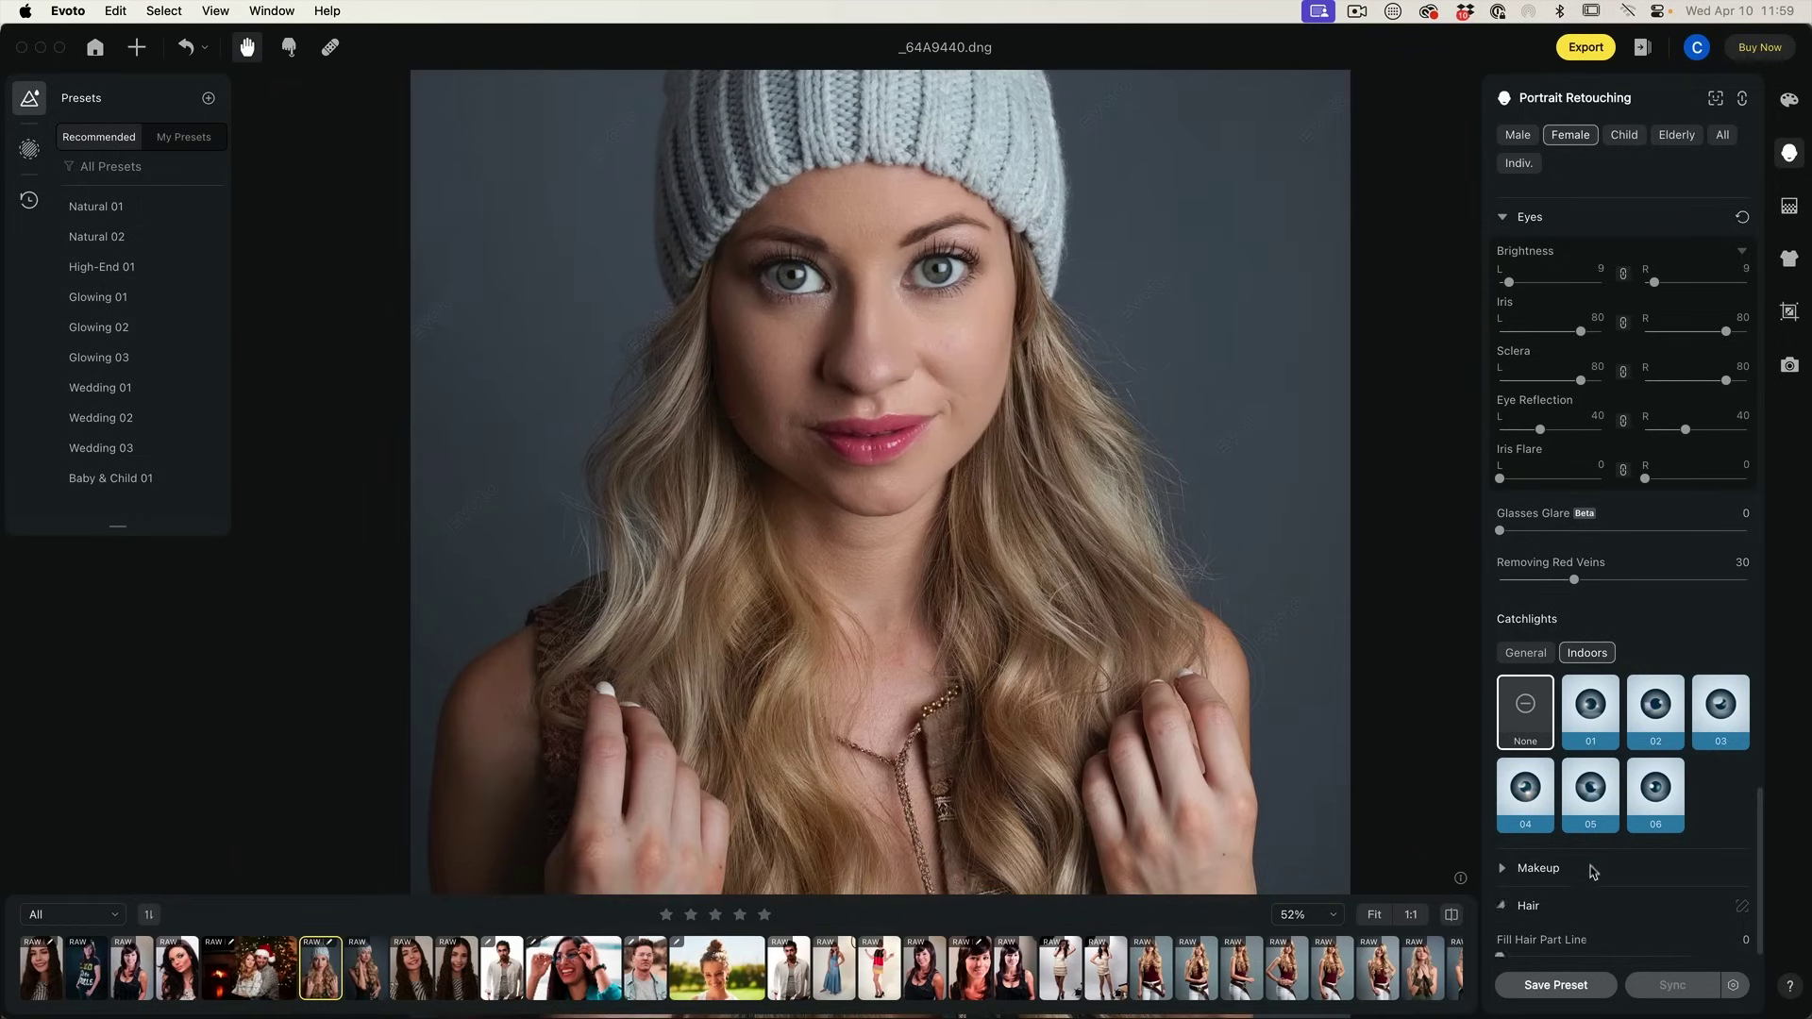
scroll(1596, 802, down, 4)
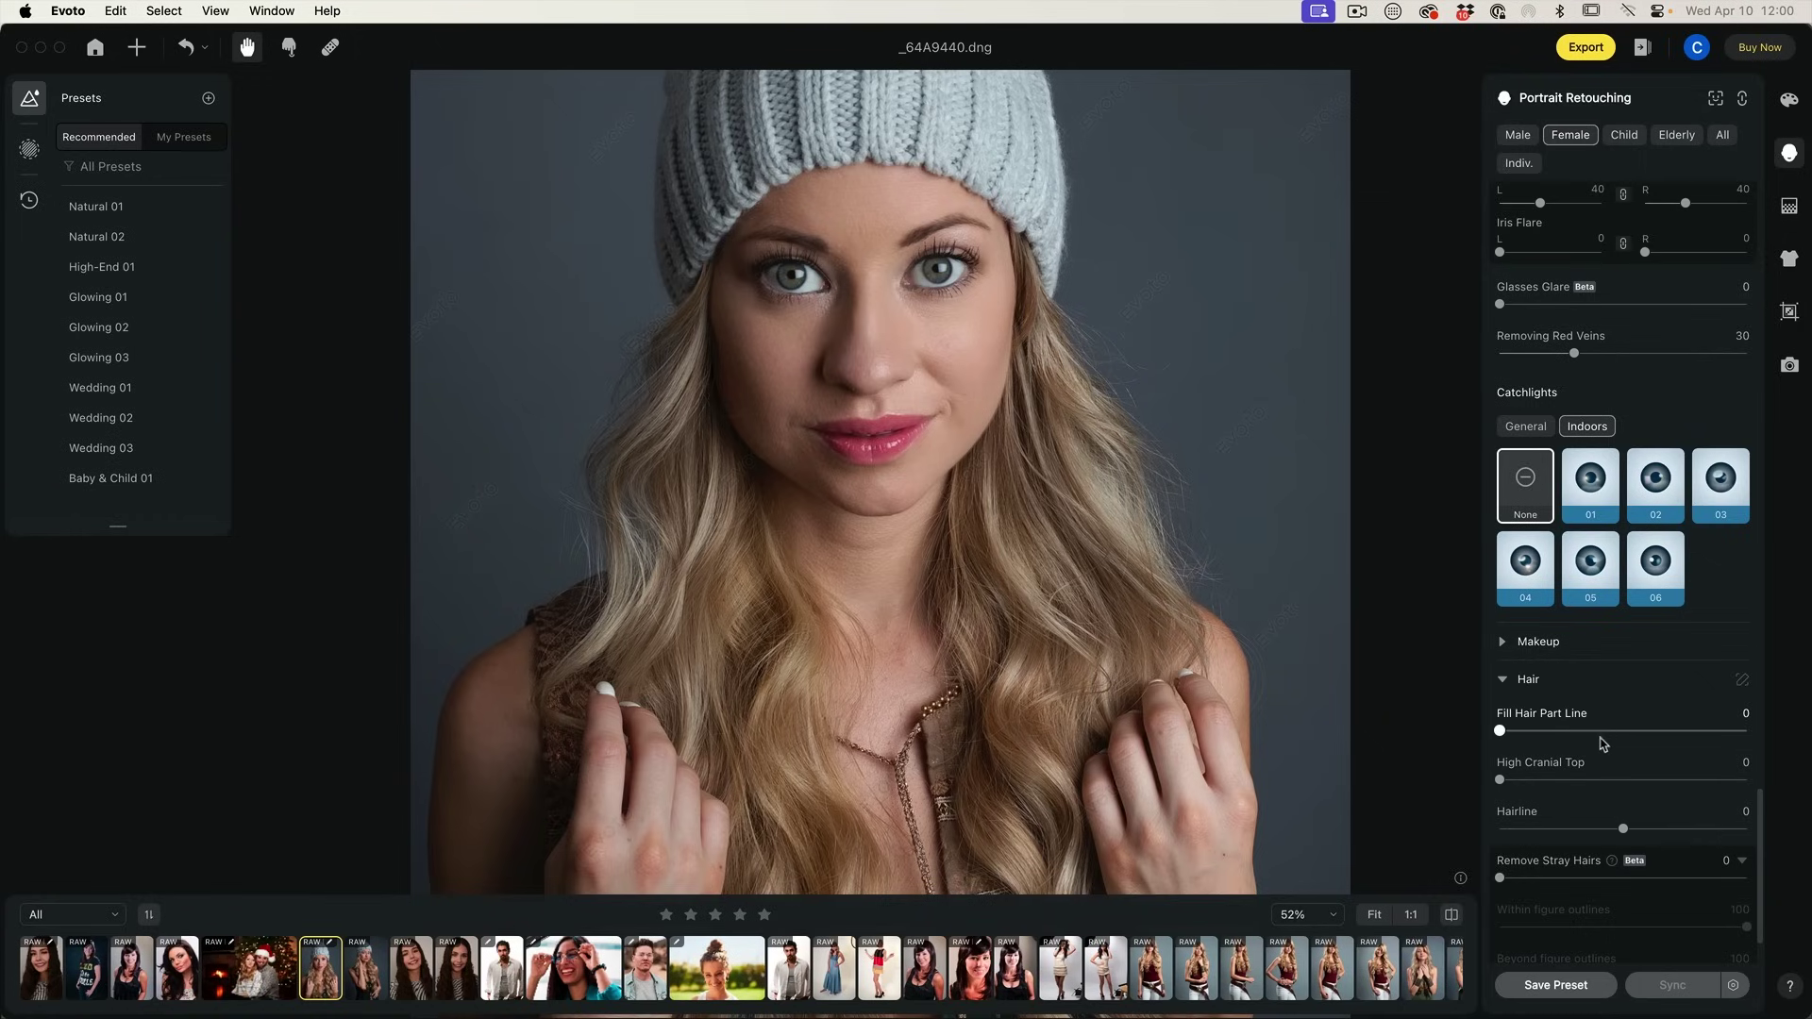
scroll(1558, 824, down, 1)
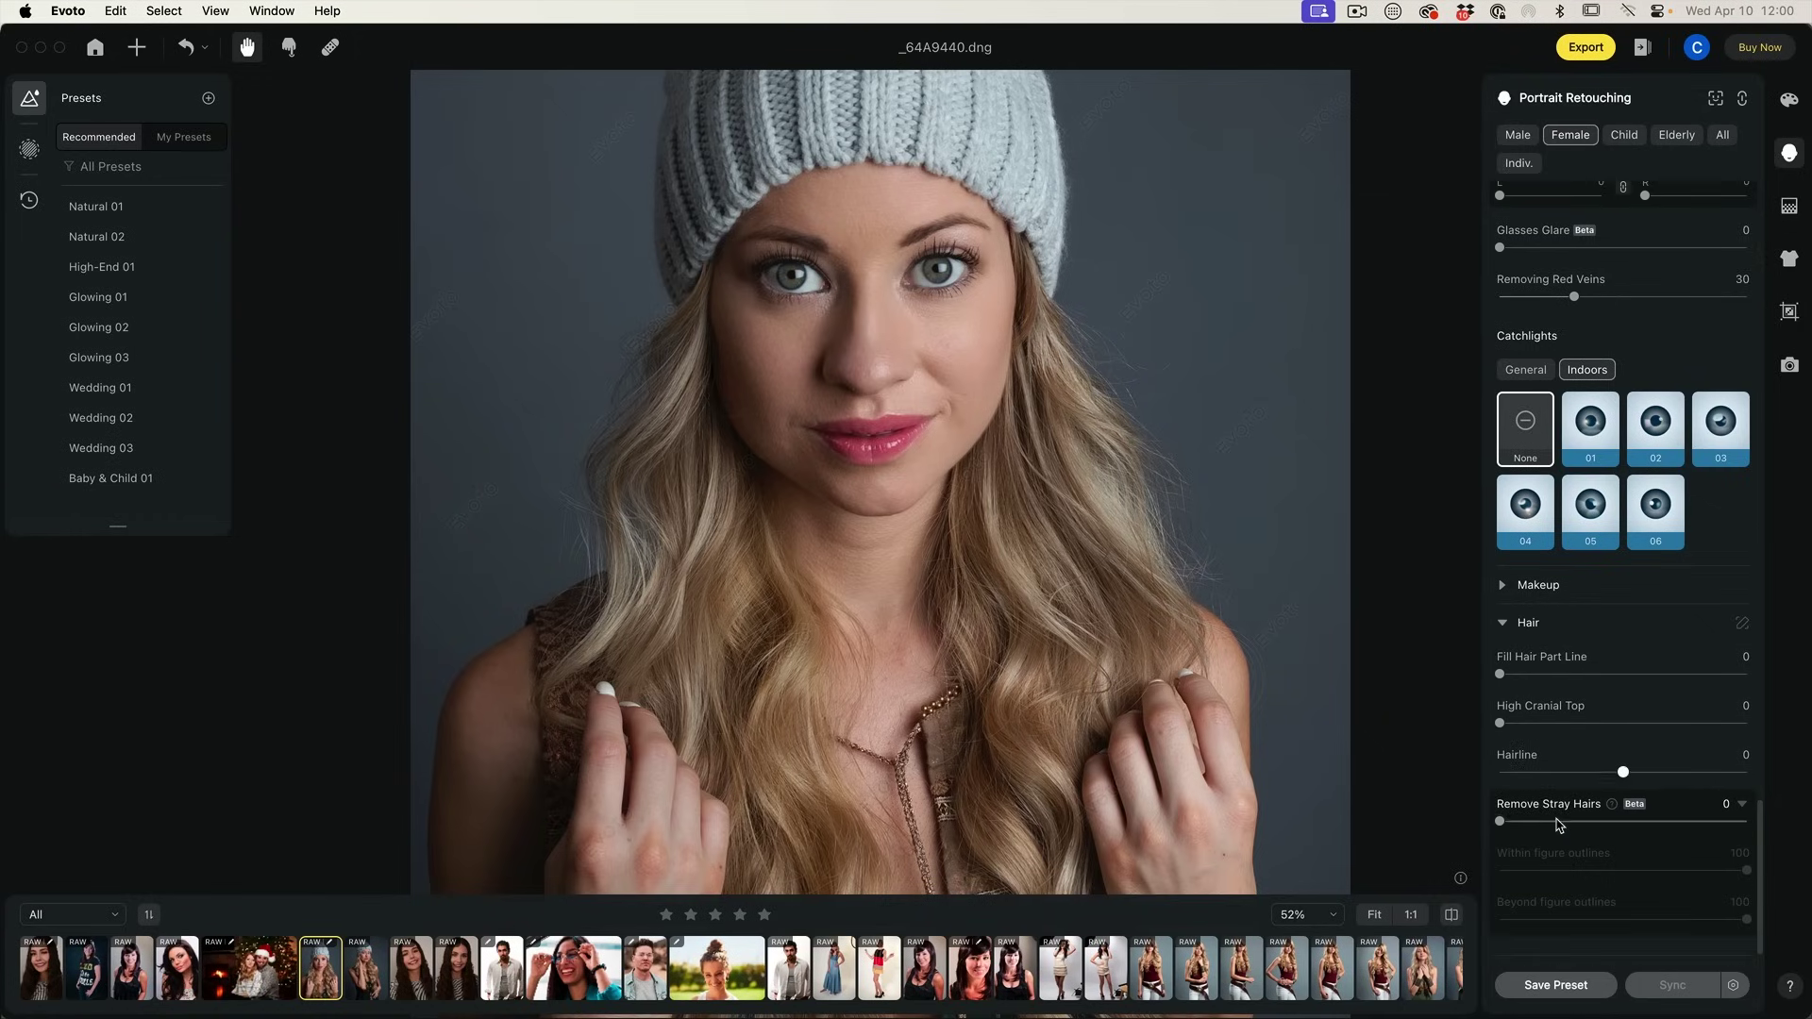
drag(1503, 824, 1551, 822)
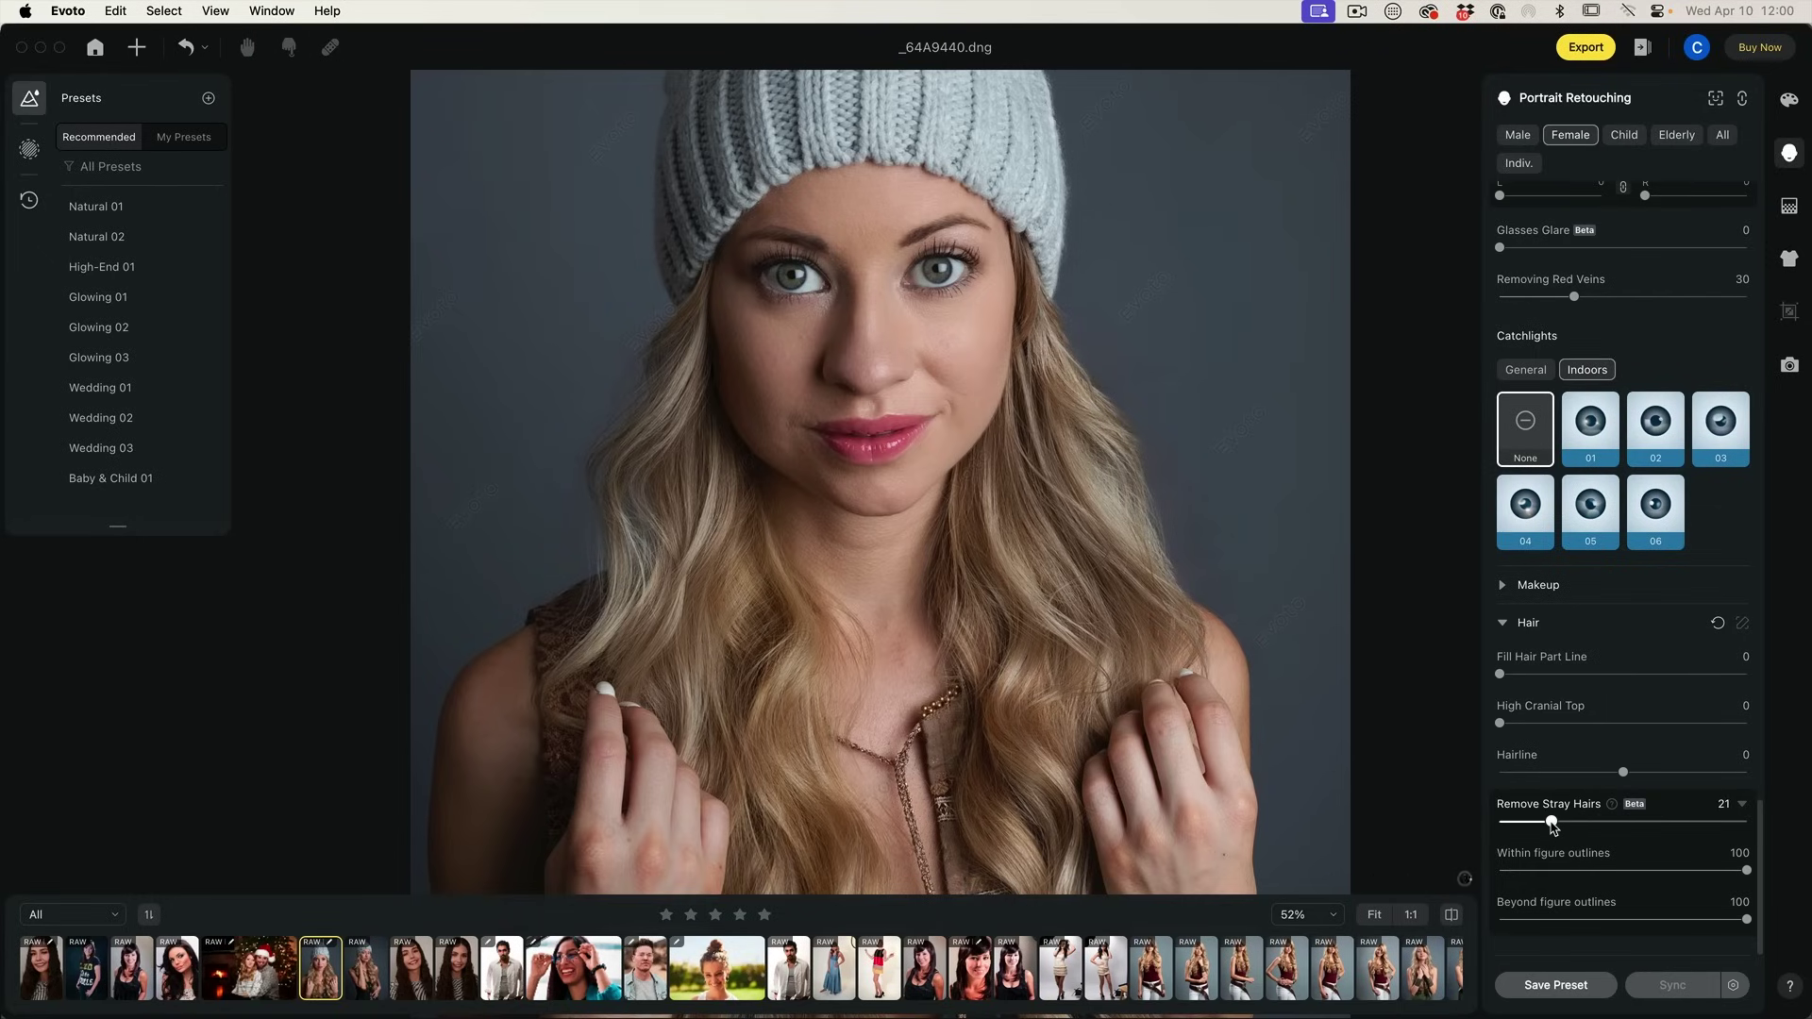
Compare the knit-hat portrait before and after retouching by switching the comparison view several times
click(1454, 915)
click(1454, 914)
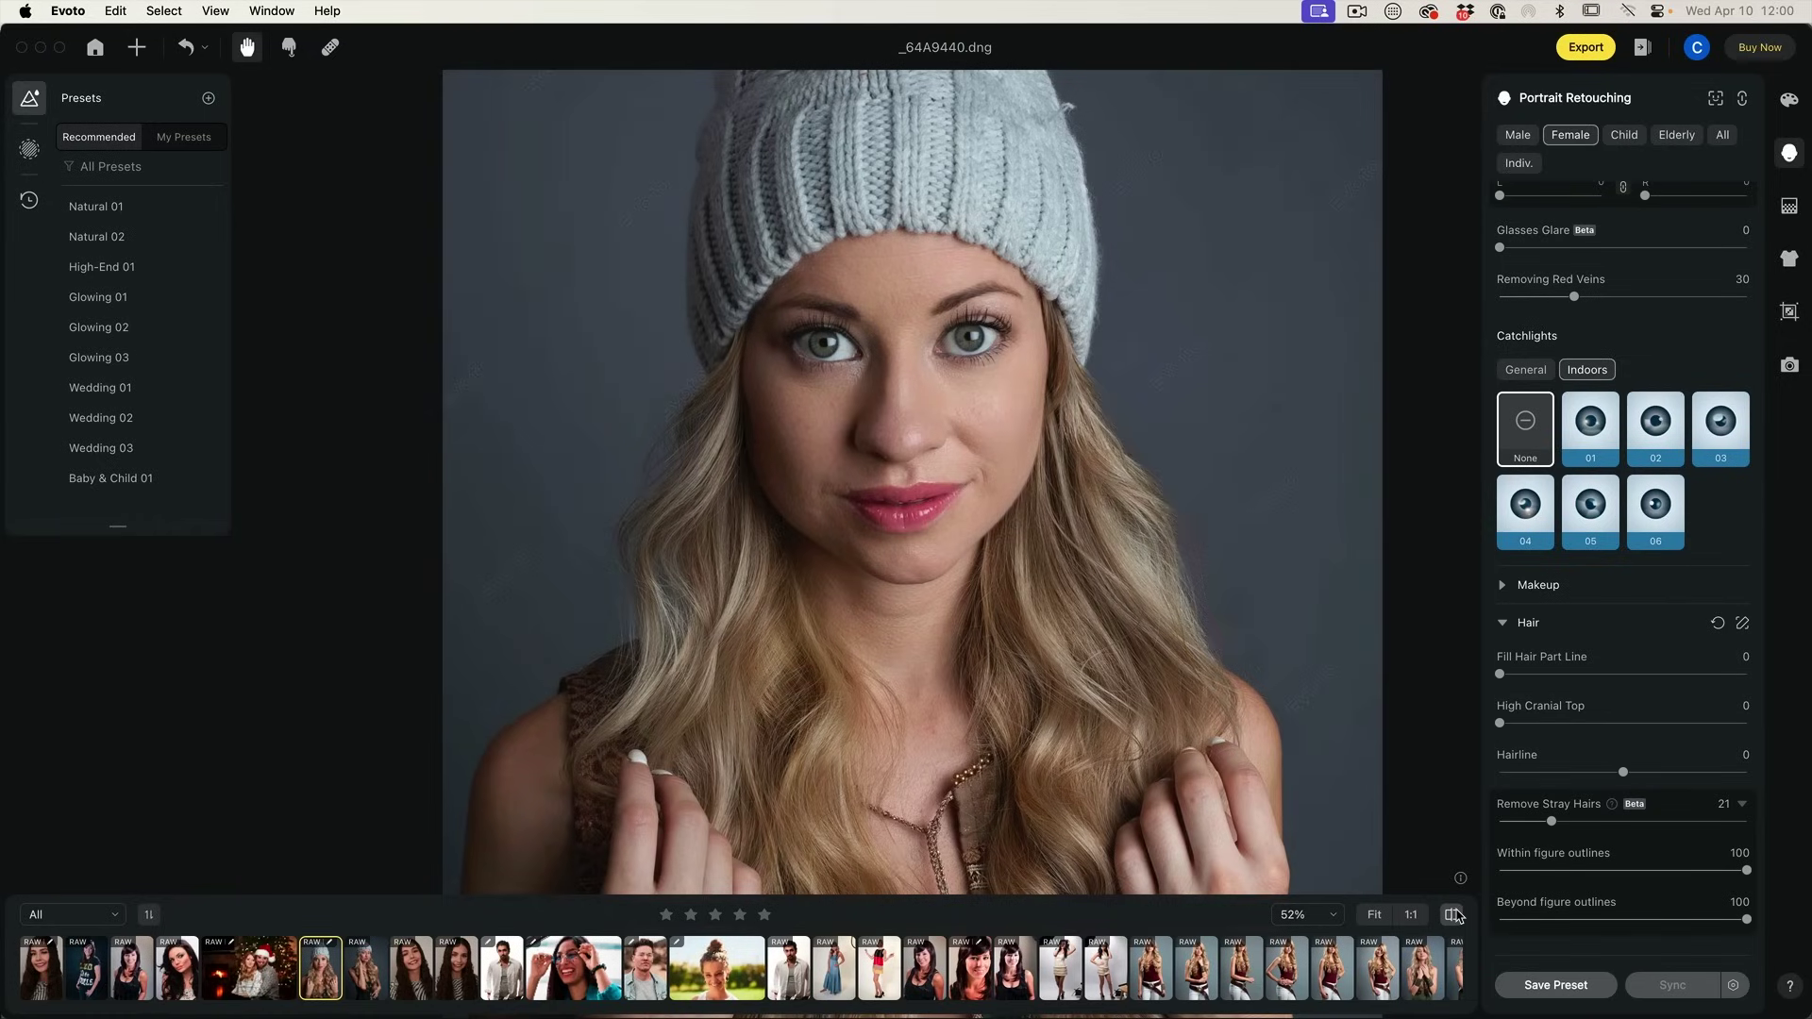
click(1454, 915)
click(1454, 915)
click(1453, 915)
click(1453, 914)
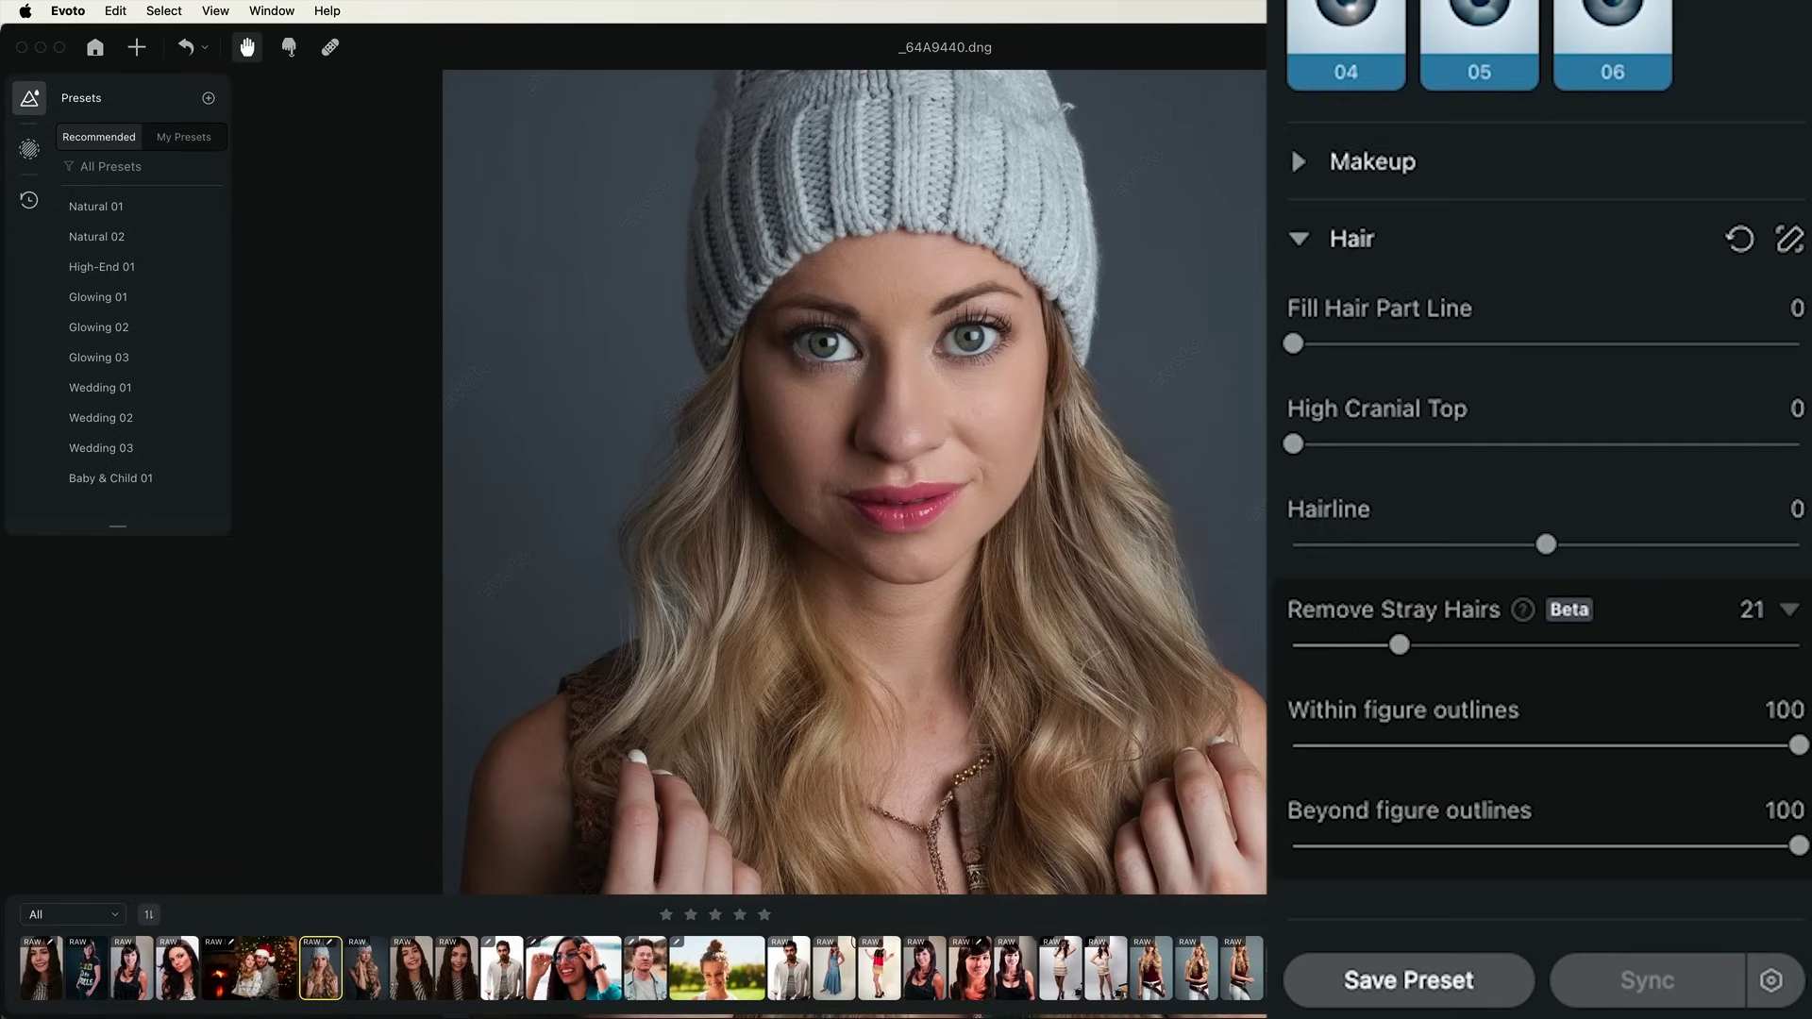
Expand the Makeup settings and try the Makeup Suite looks Nude, Chic and Sweet on the knit-hat portrait
click(1300, 163)
scroll(1549, 203, down, 5)
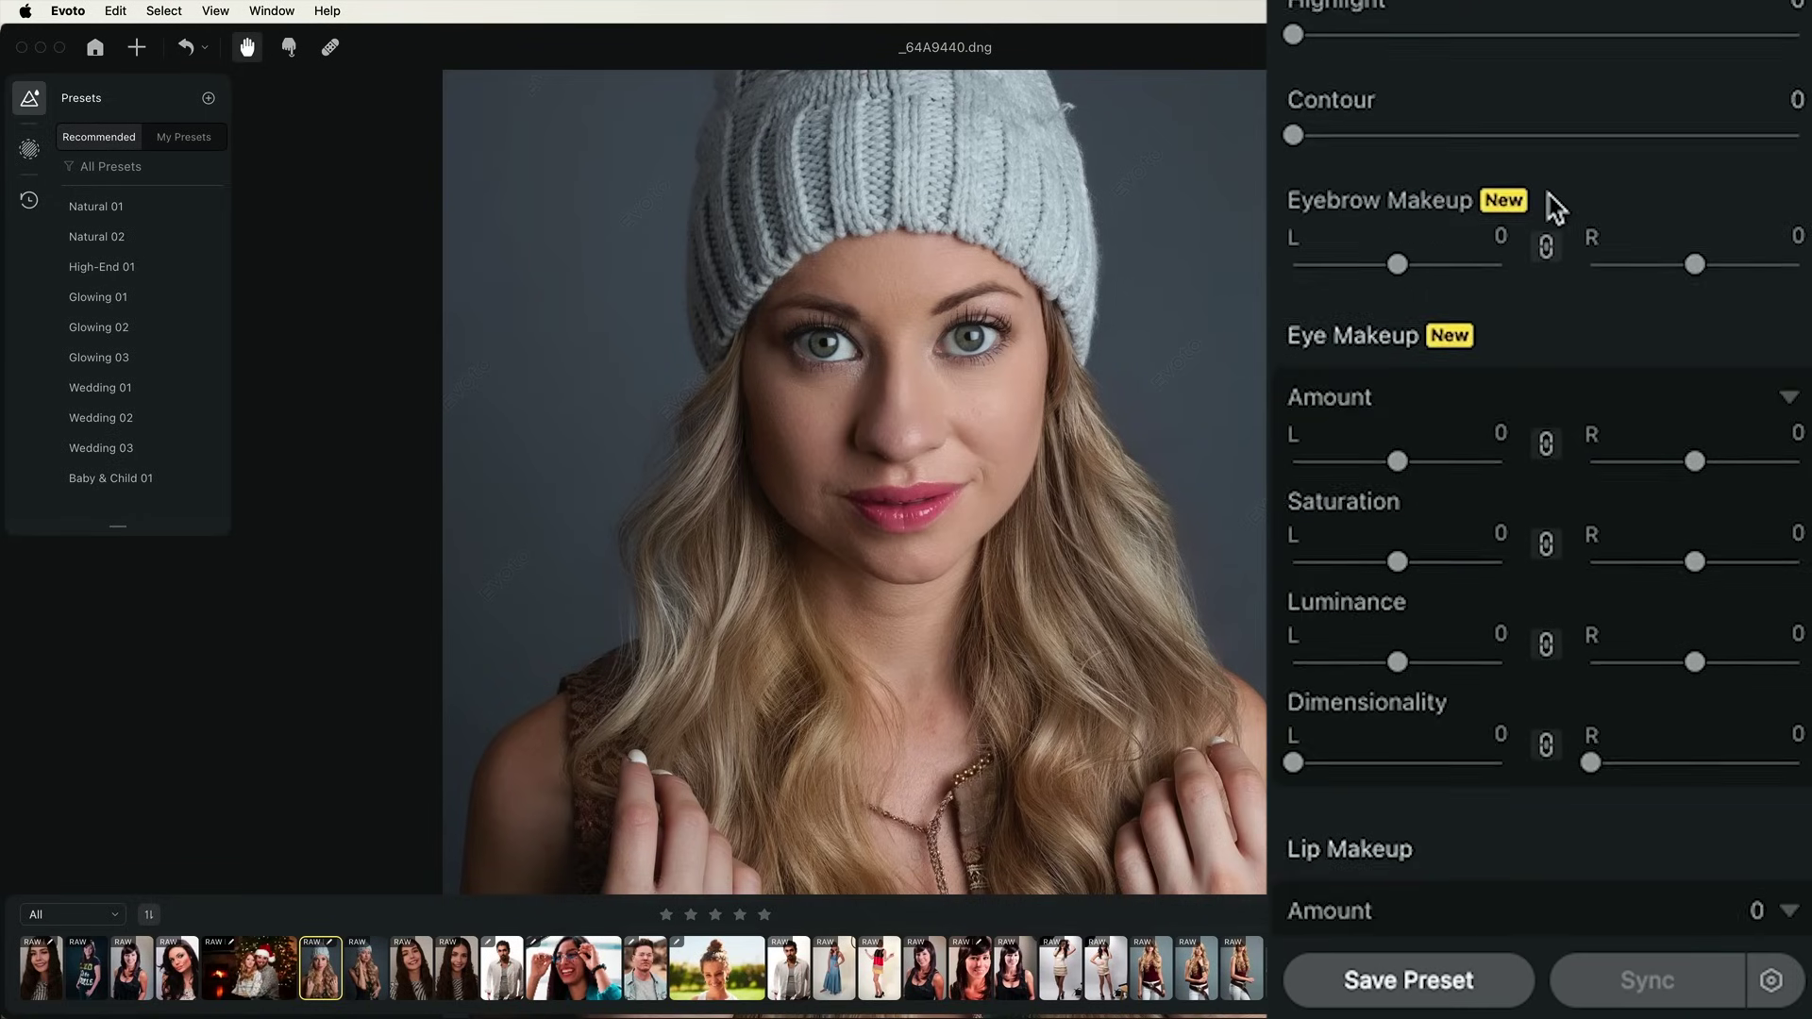
scroll(1549, 203, down, 10)
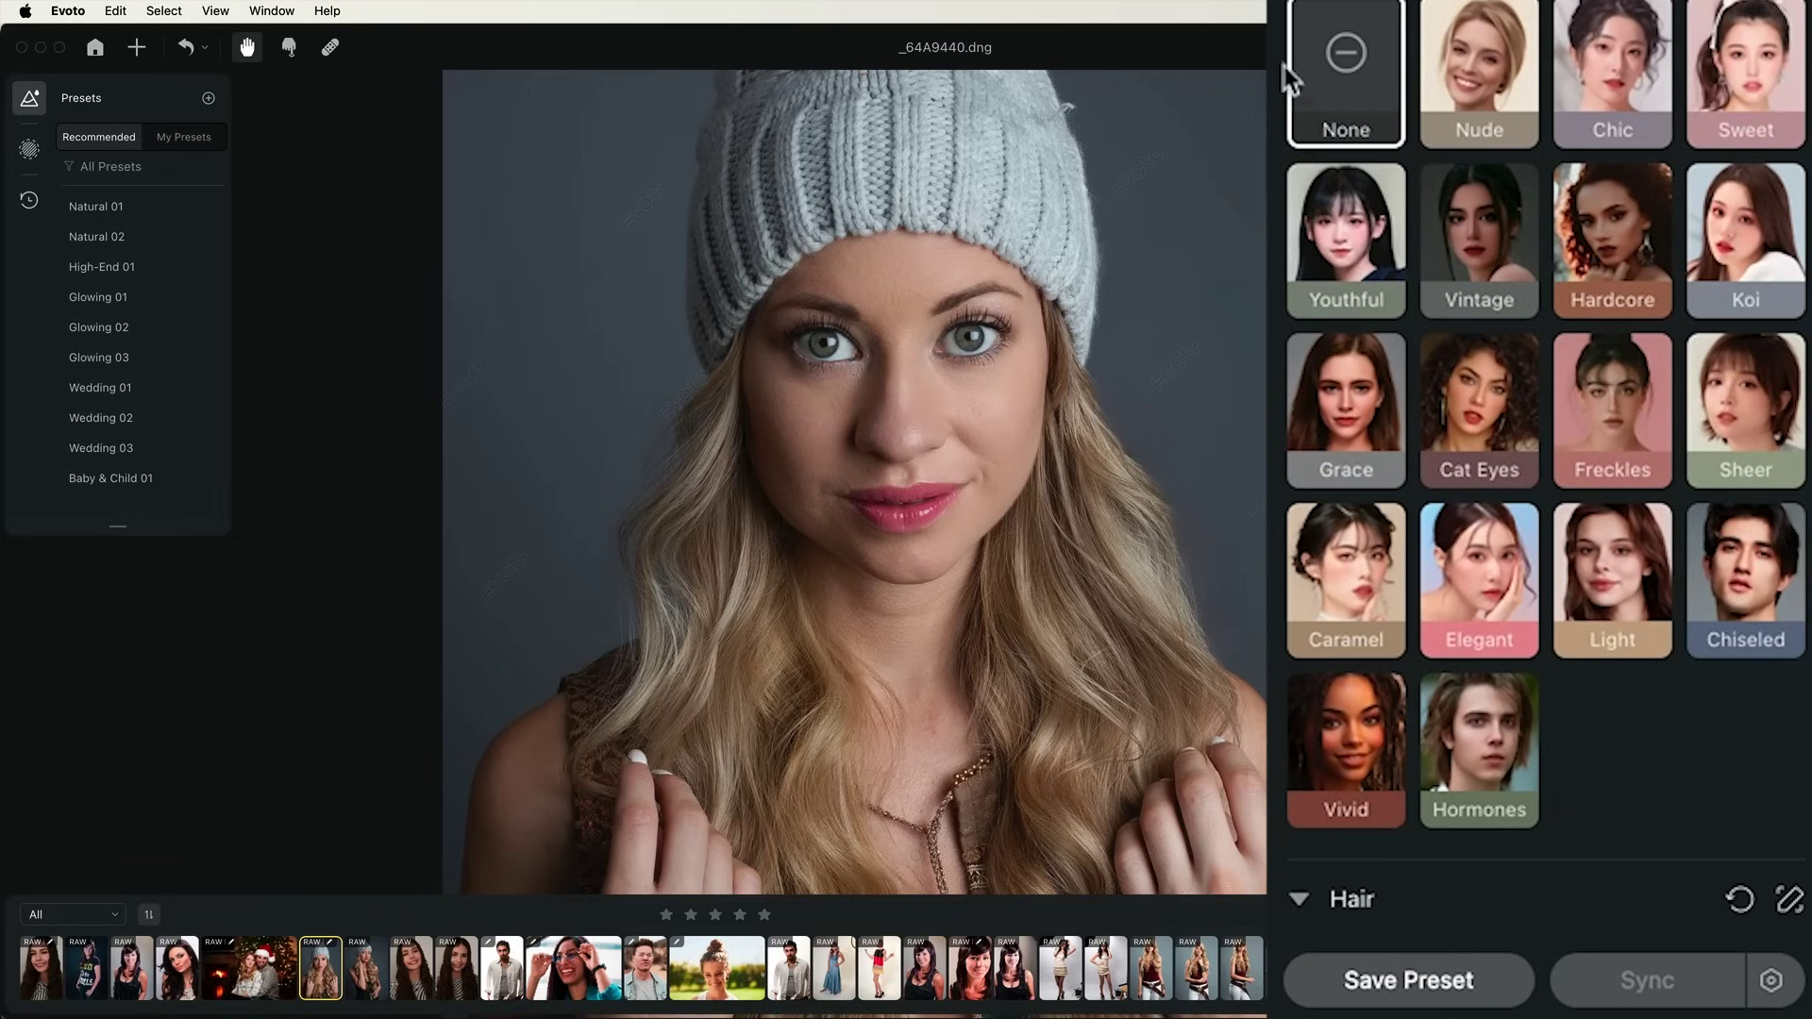
click(1504, 71)
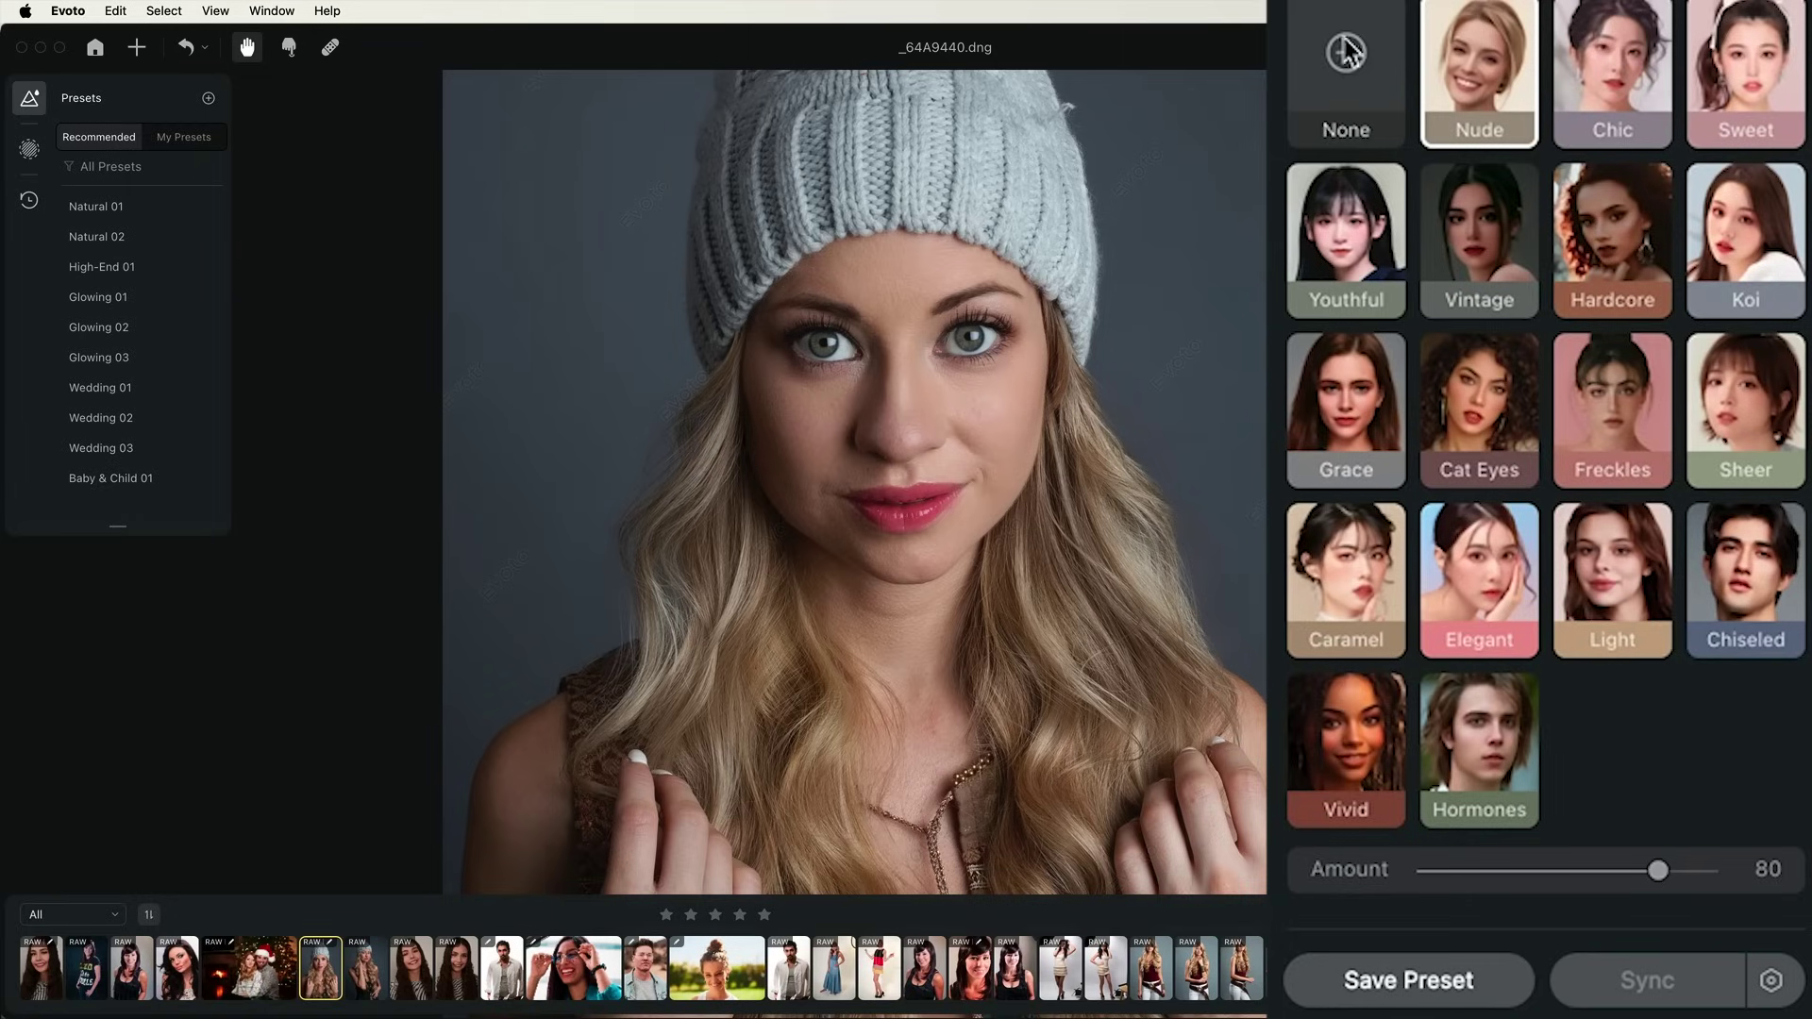
click(1631, 90)
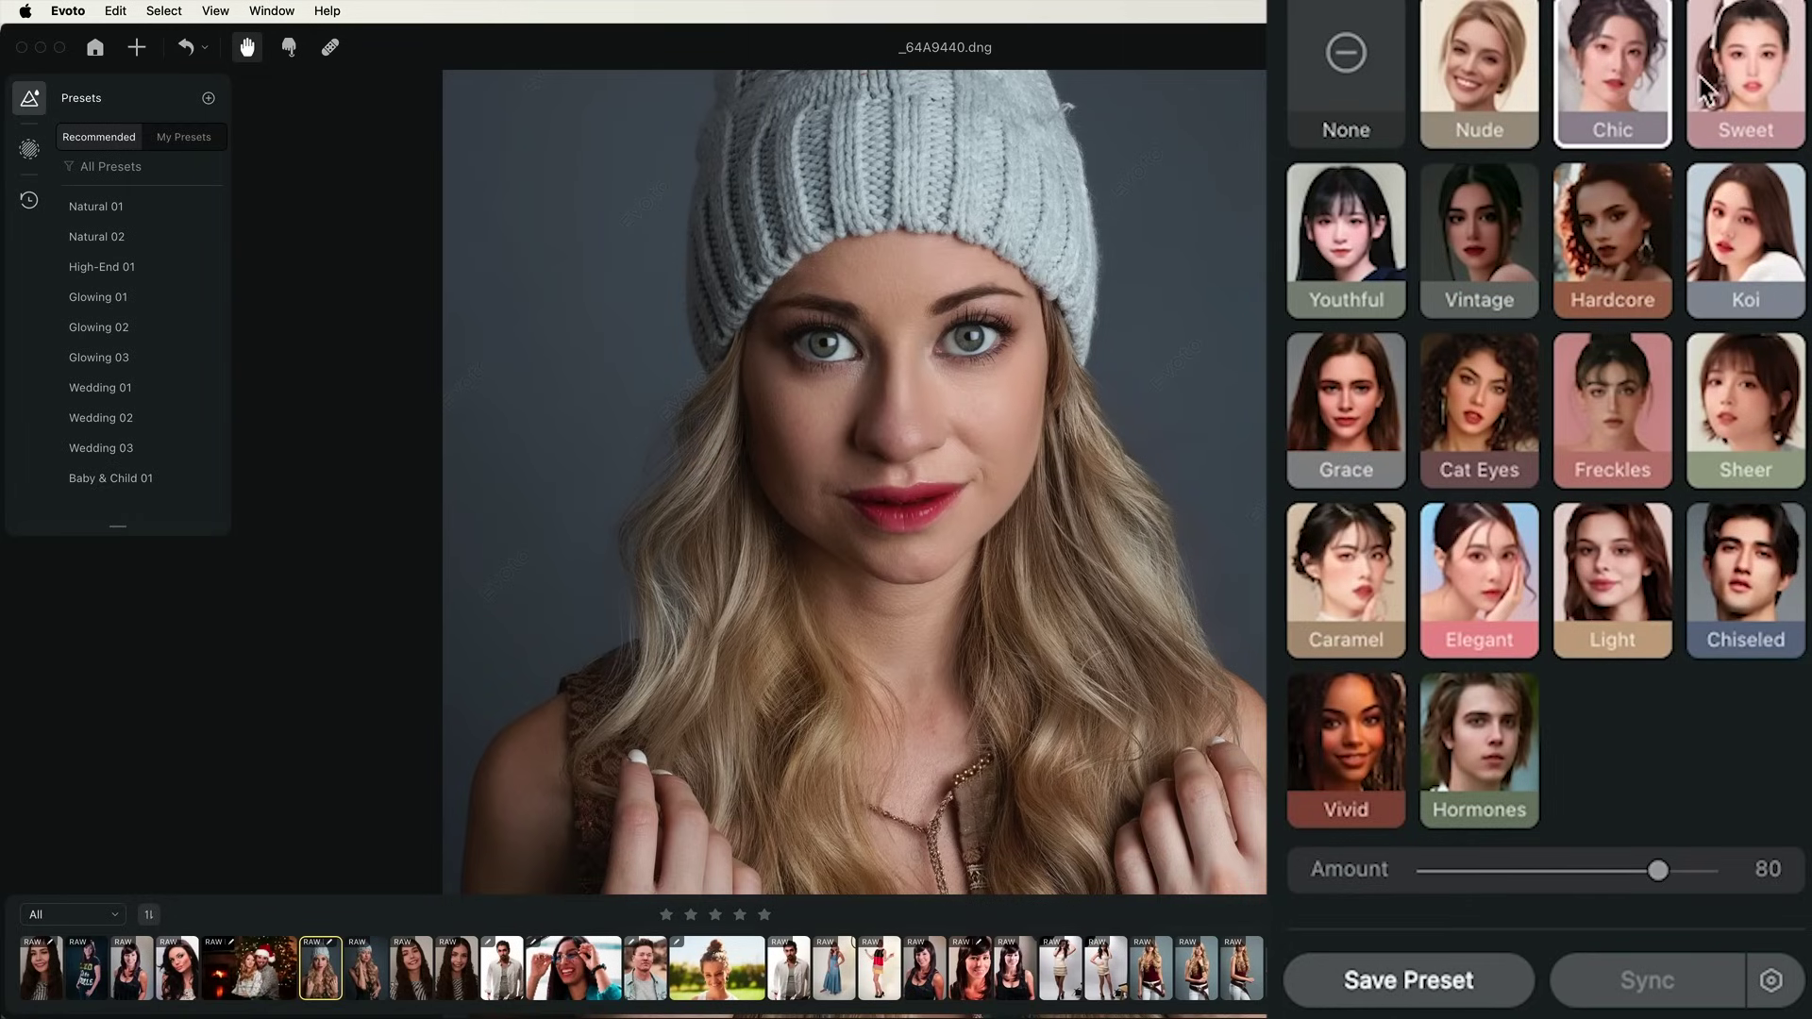
click(1766, 74)
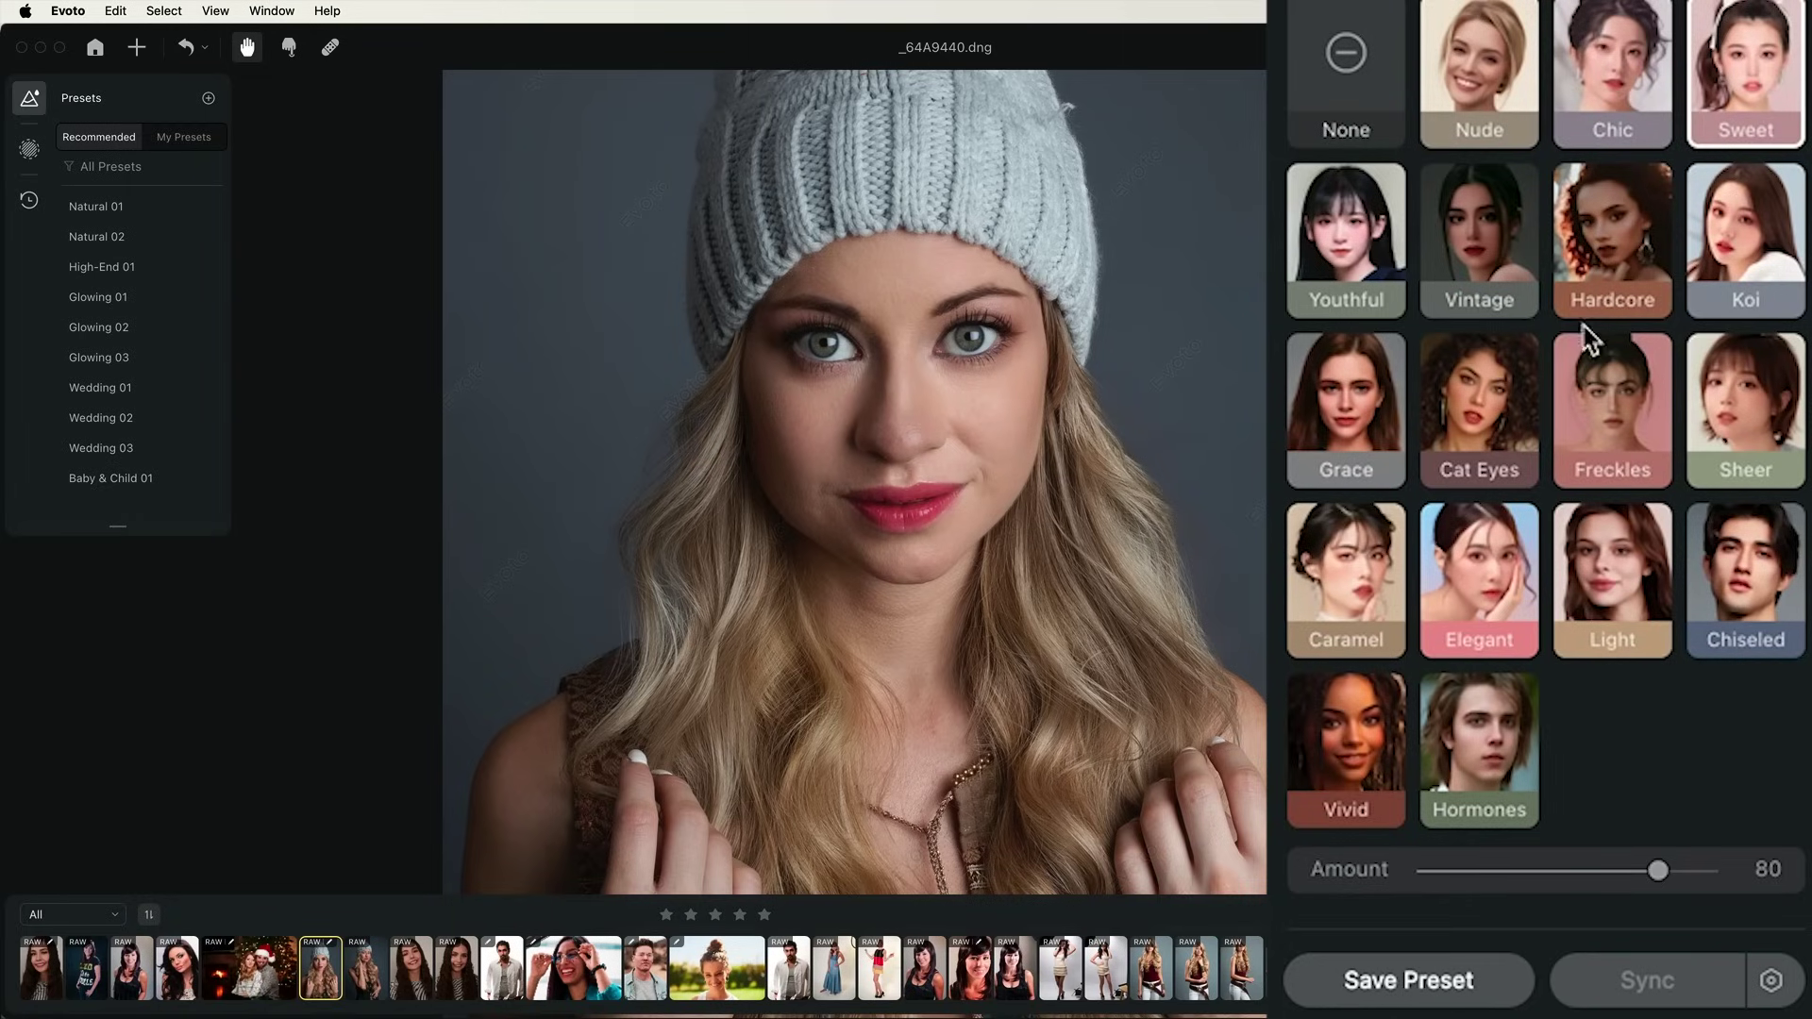
Compare the Cat Eyes, Freckles, Elegant, Caramel and Youthful looks, choose Sweet, and reduce its Amount to near the minimum
click(1502, 408)
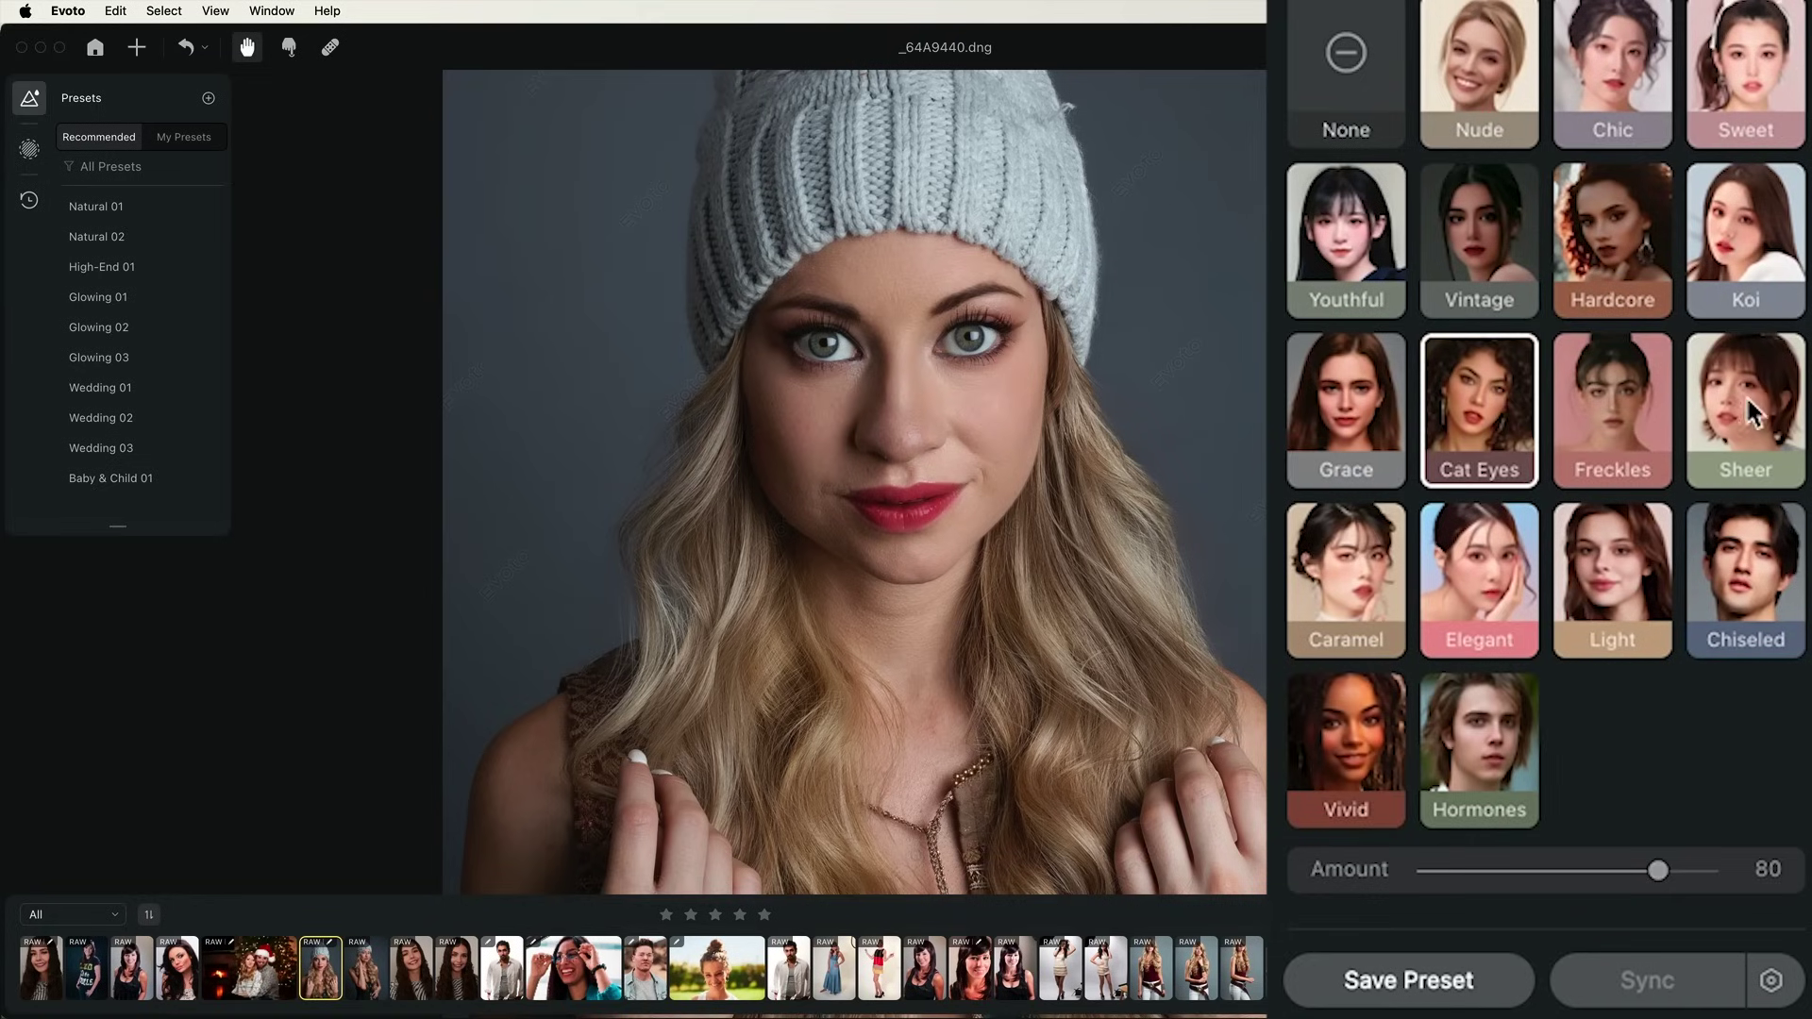
click(1643, 407)
click(1501, 576)
click(1352, 576)
click(1348, 274)
click(1750, 81)
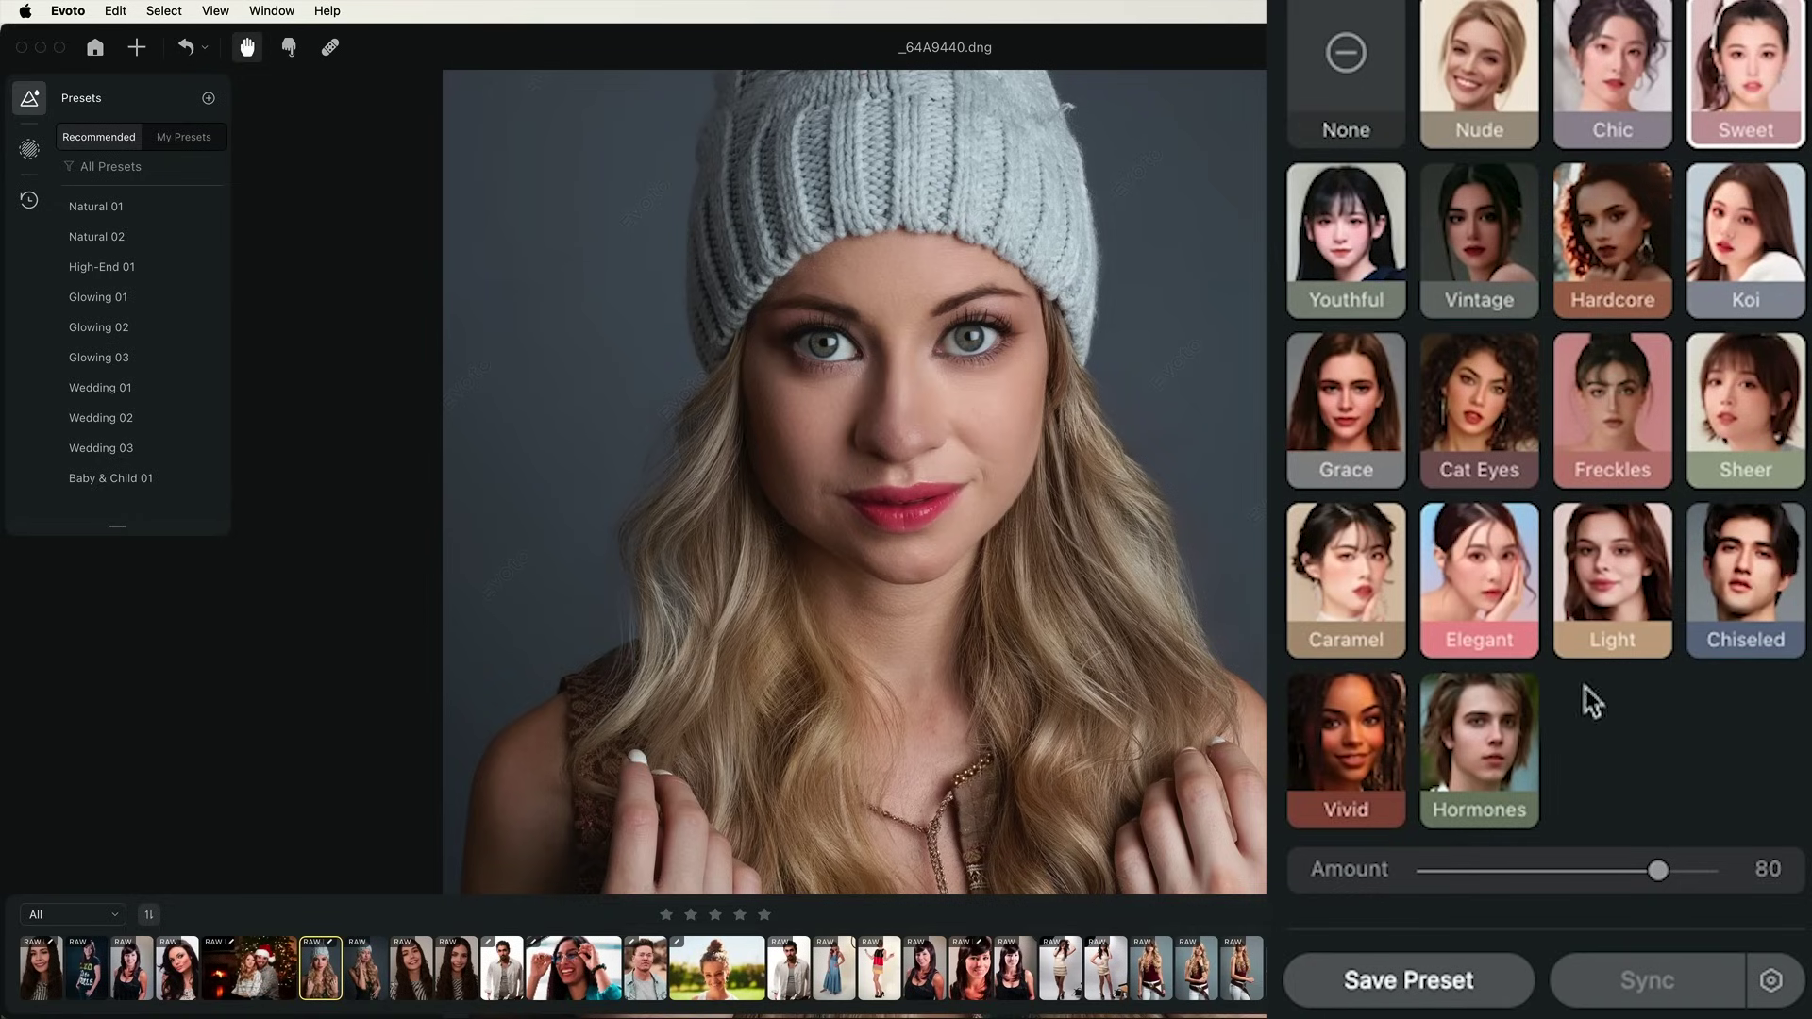
drag(1660, 873, 1444, 873)
Try the Contour makeup styles 01 to 06 on the face, and set the contour back to None
scroll(1444, 873, up, 3)
scroll(1546, 509, up, 2)
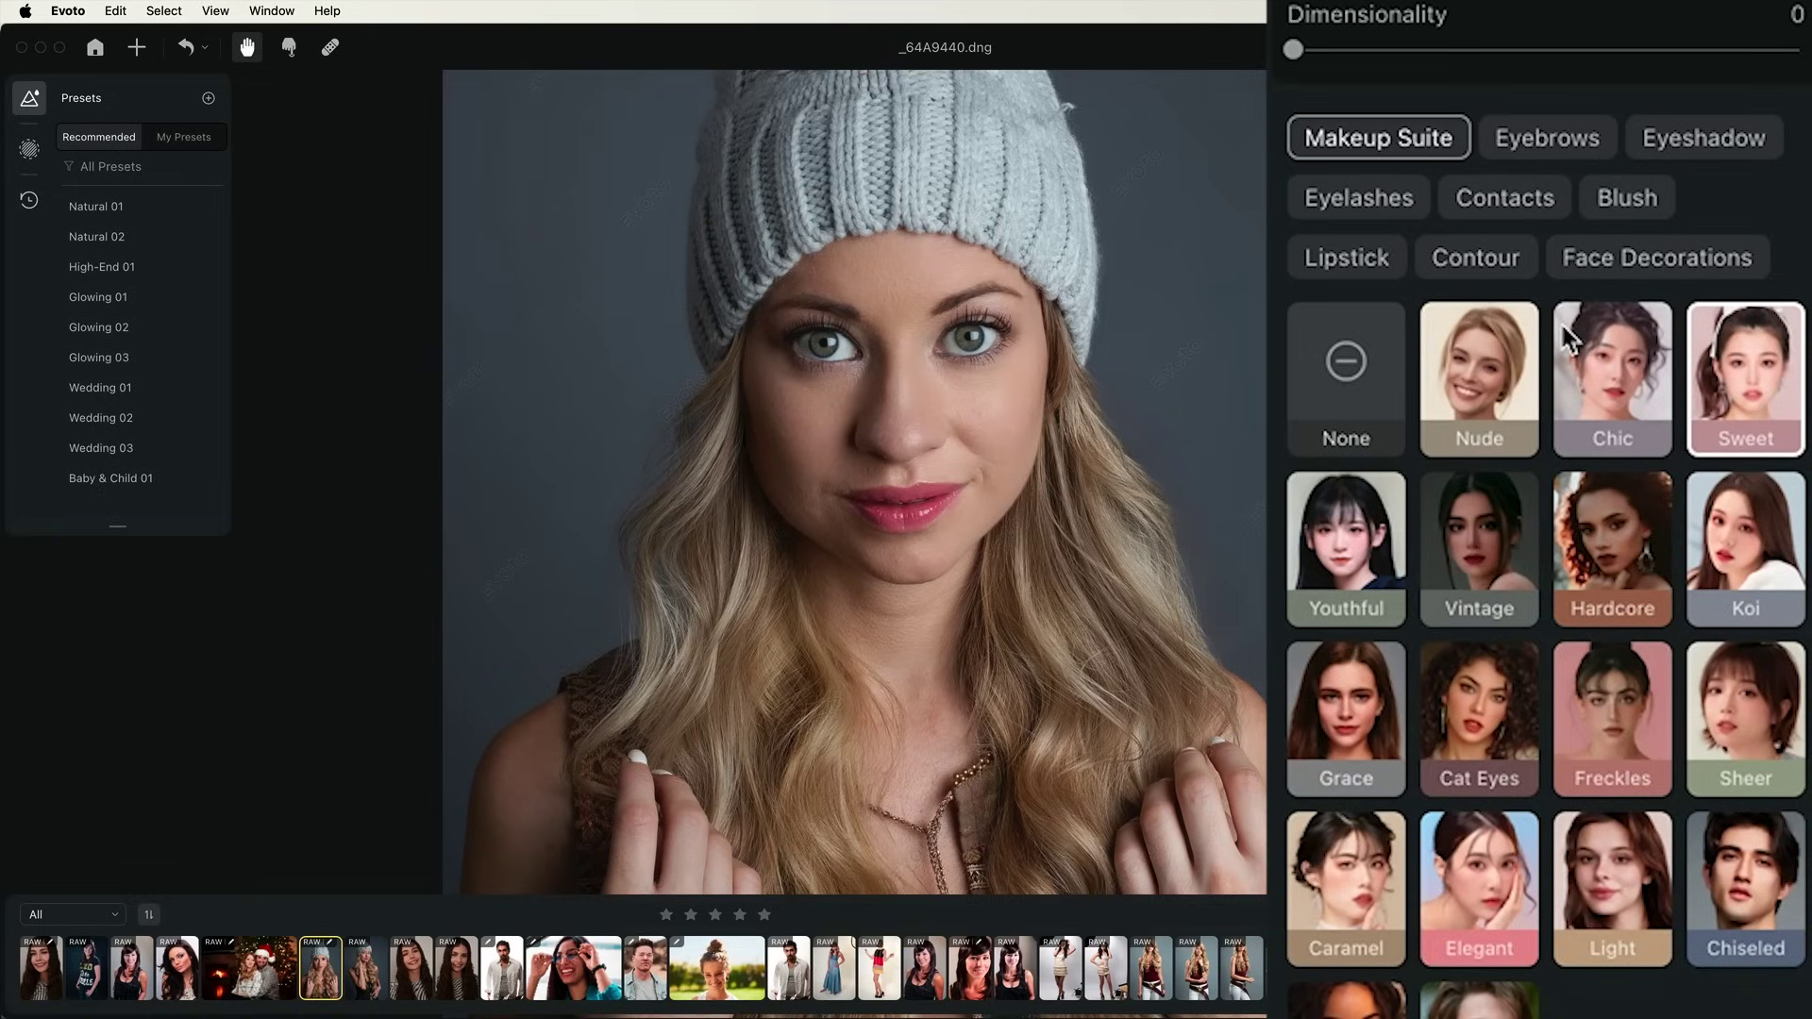
click(1482, 260)
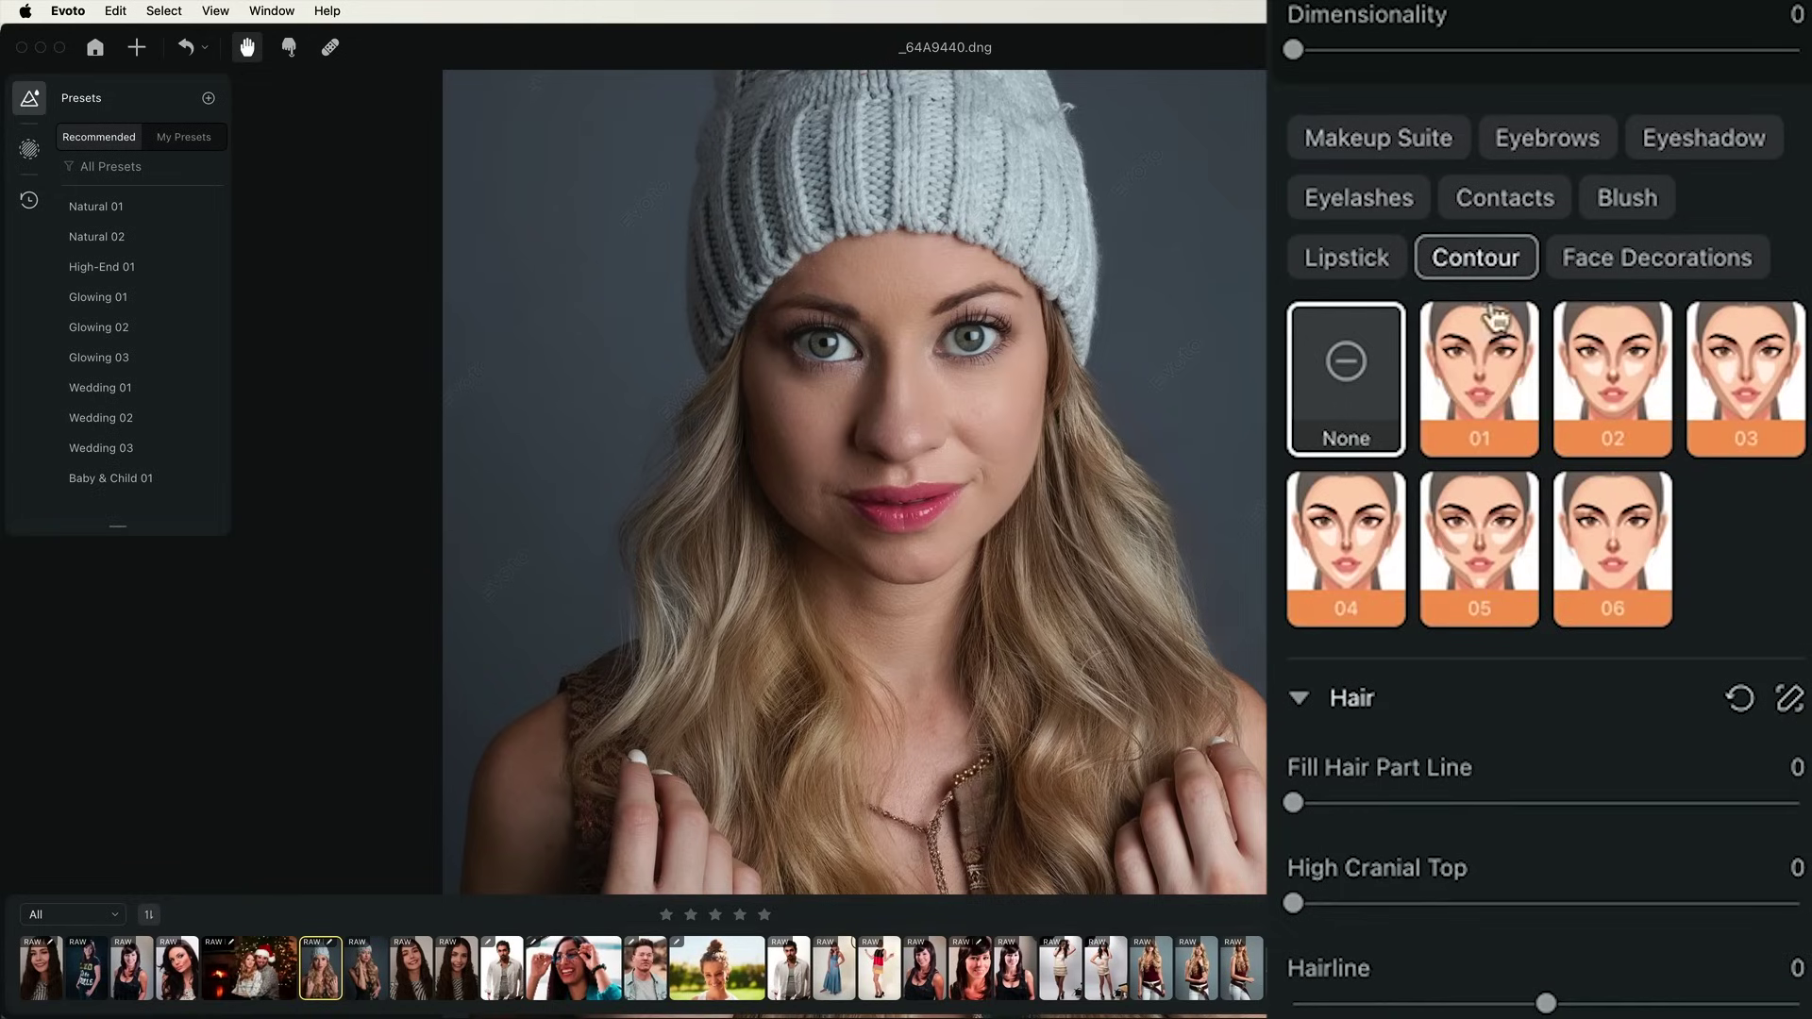
click(1502, 394)
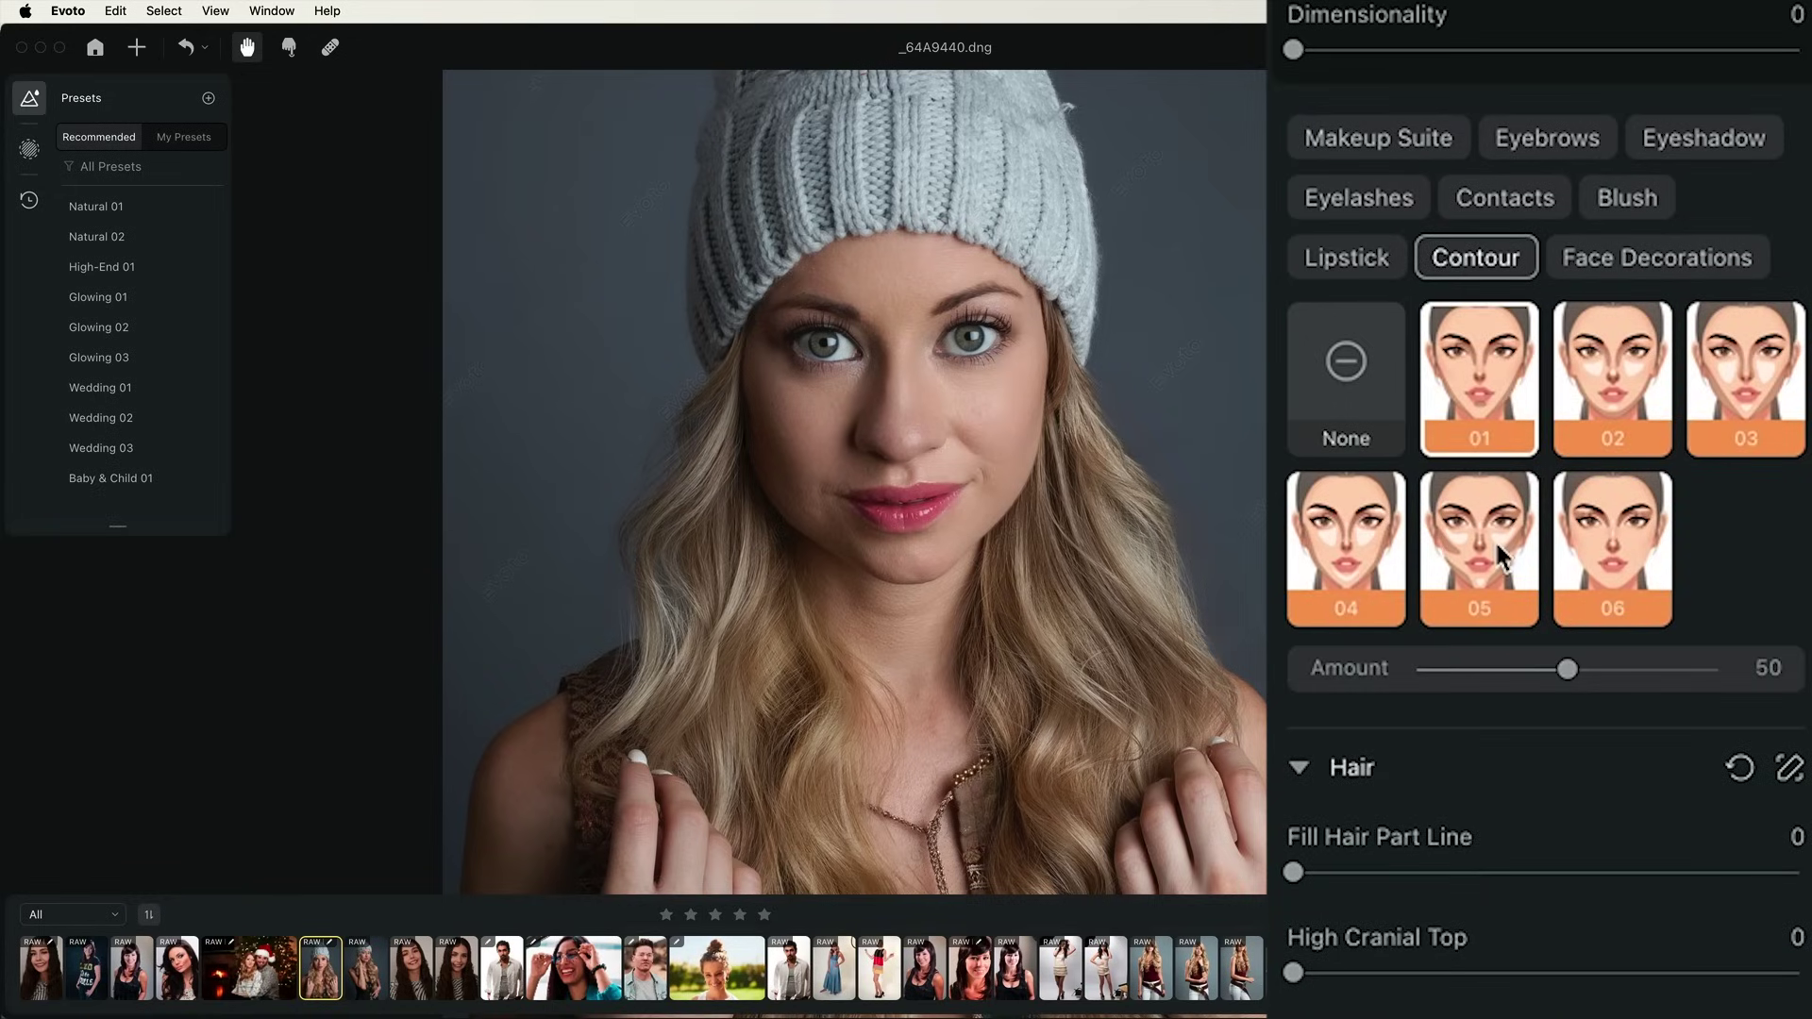
click(1387, 529)
click(1494, 373)
click(1625, 394)
click(1754, 378)
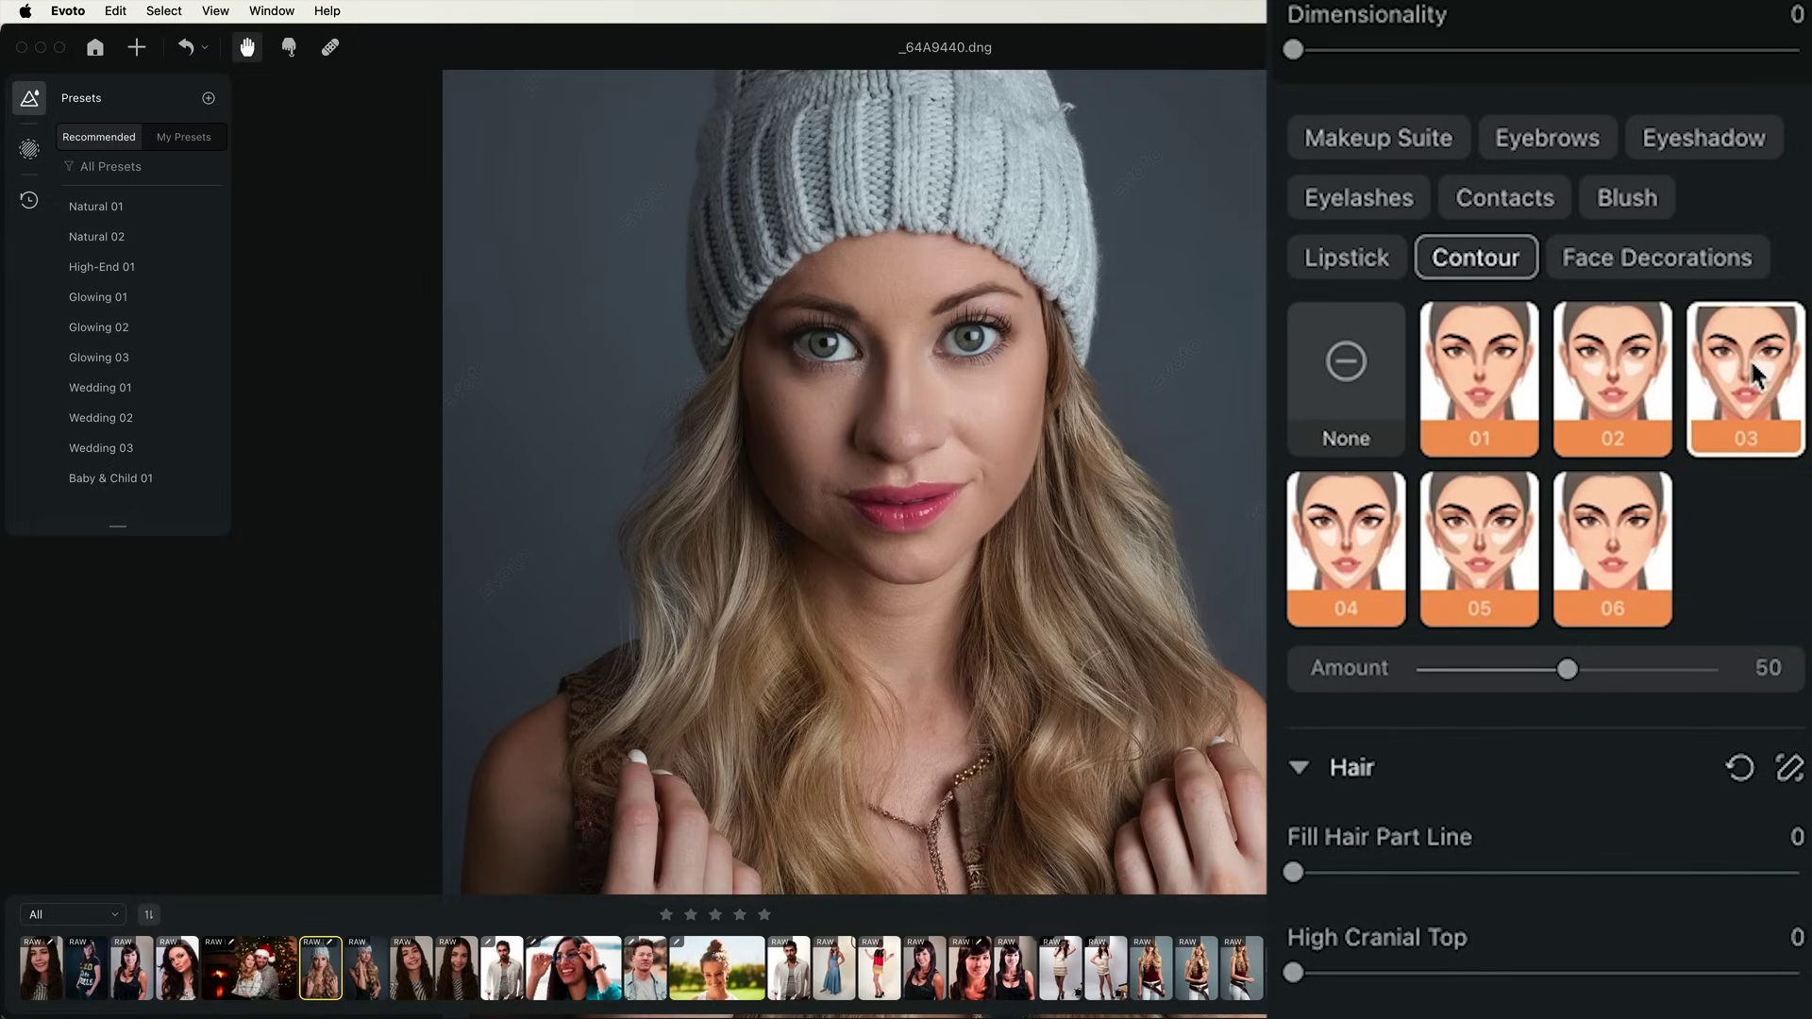
click(1616, 531)
click(1522, 546)
click(1410, 556)
click(1351, 371)
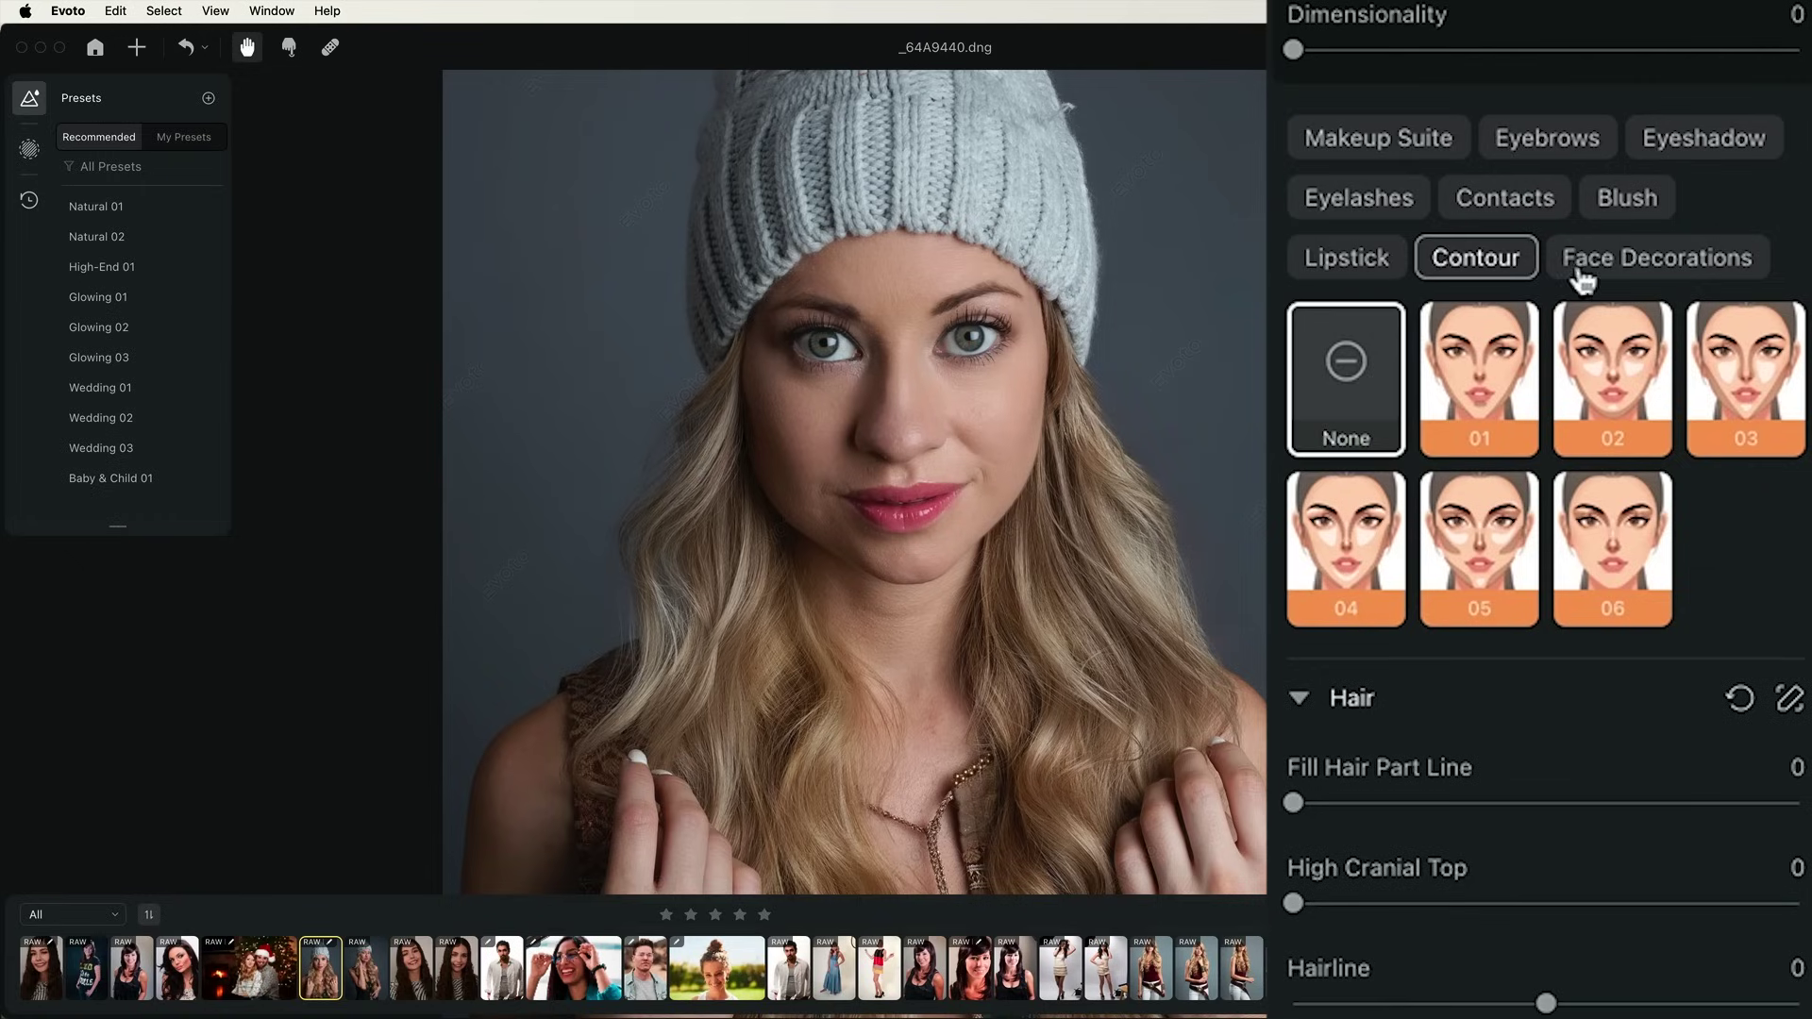
Try the Eyelashes styles 01, 09, 10 and 07 on the woman, and choose style 03
click(1361, 203)
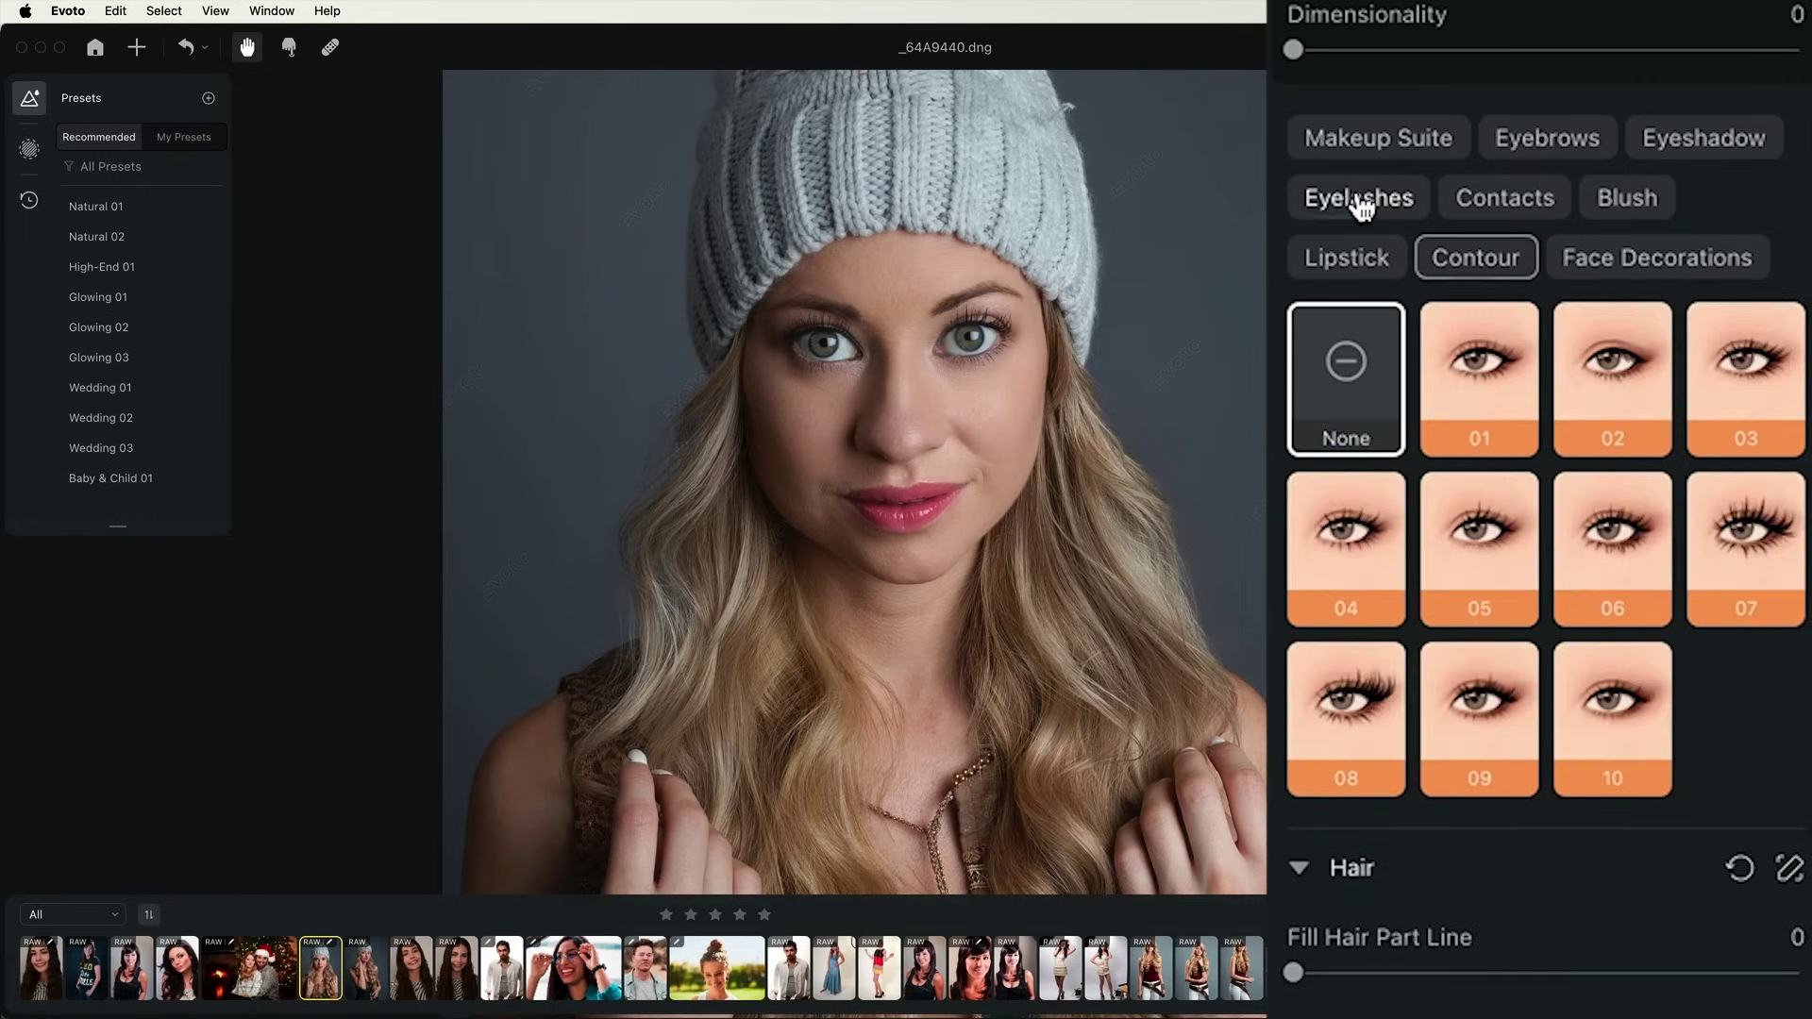
click(1503, 388)
click(1506, 731)
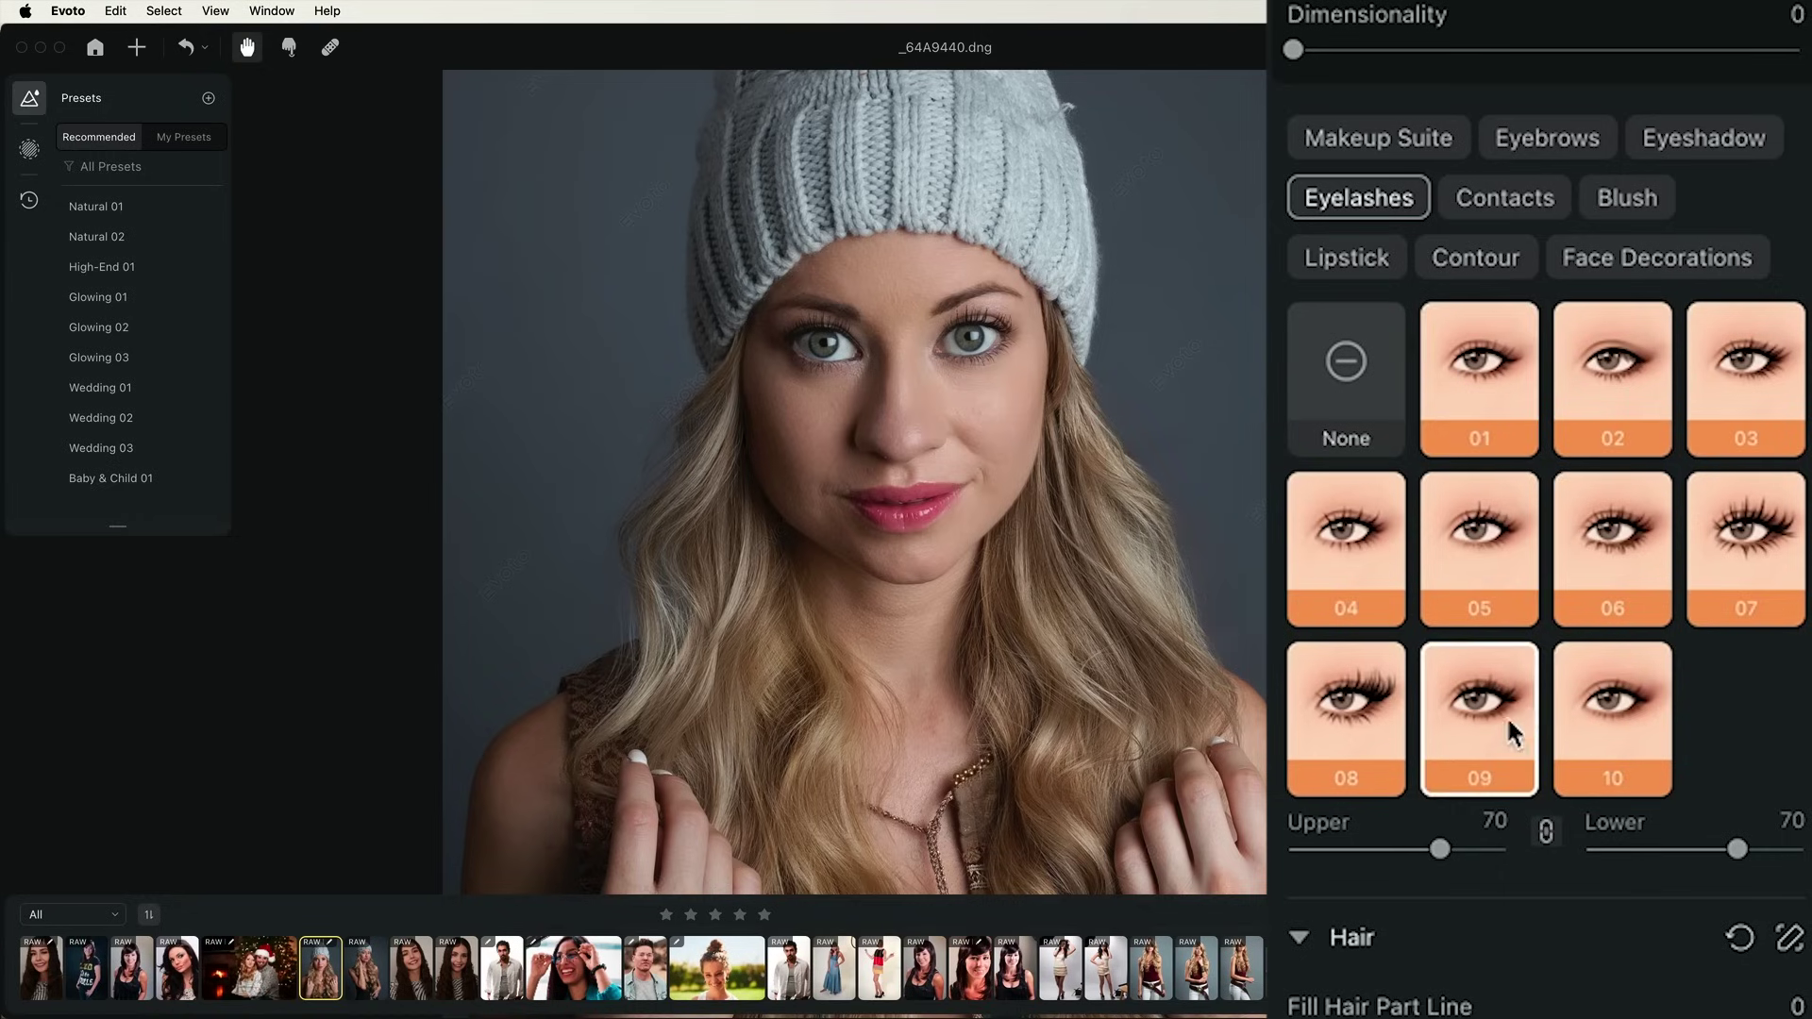
click(1614, 710)
click(1748, 529)
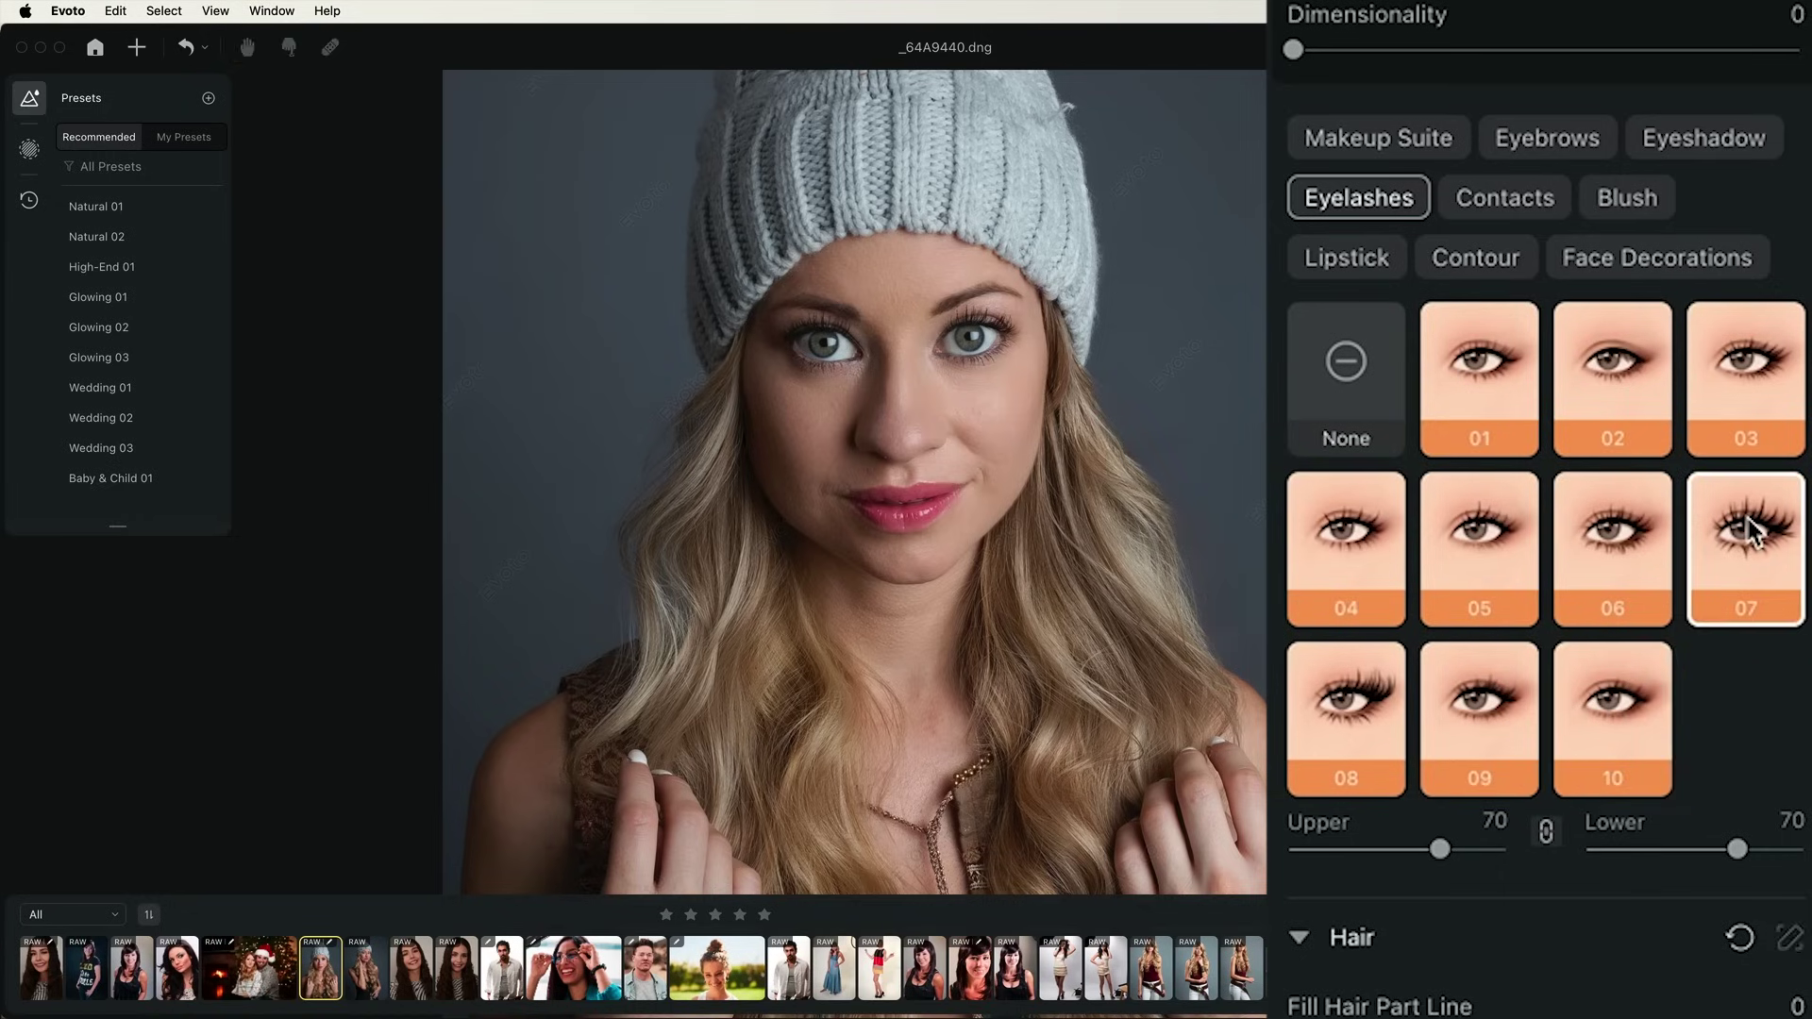
click(1754, 372)
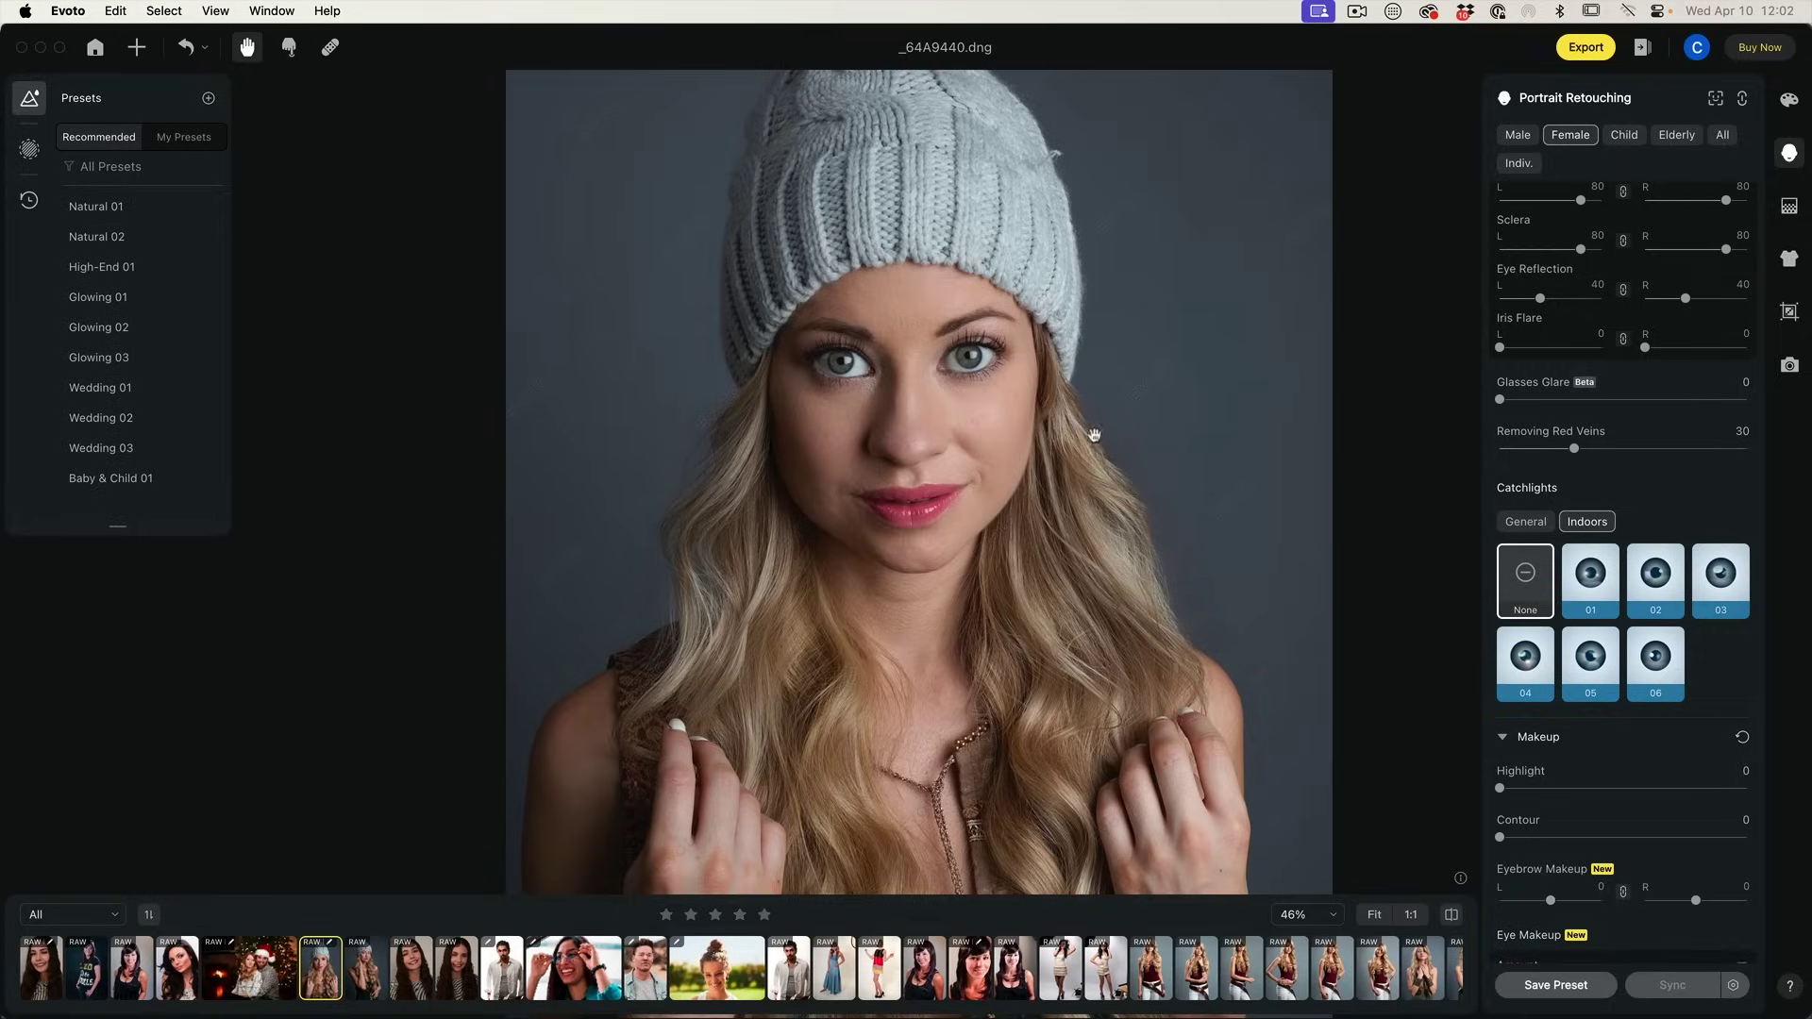
Save the current adjustments as a Combination preset named "test c" in the test group
click(1538, 982)
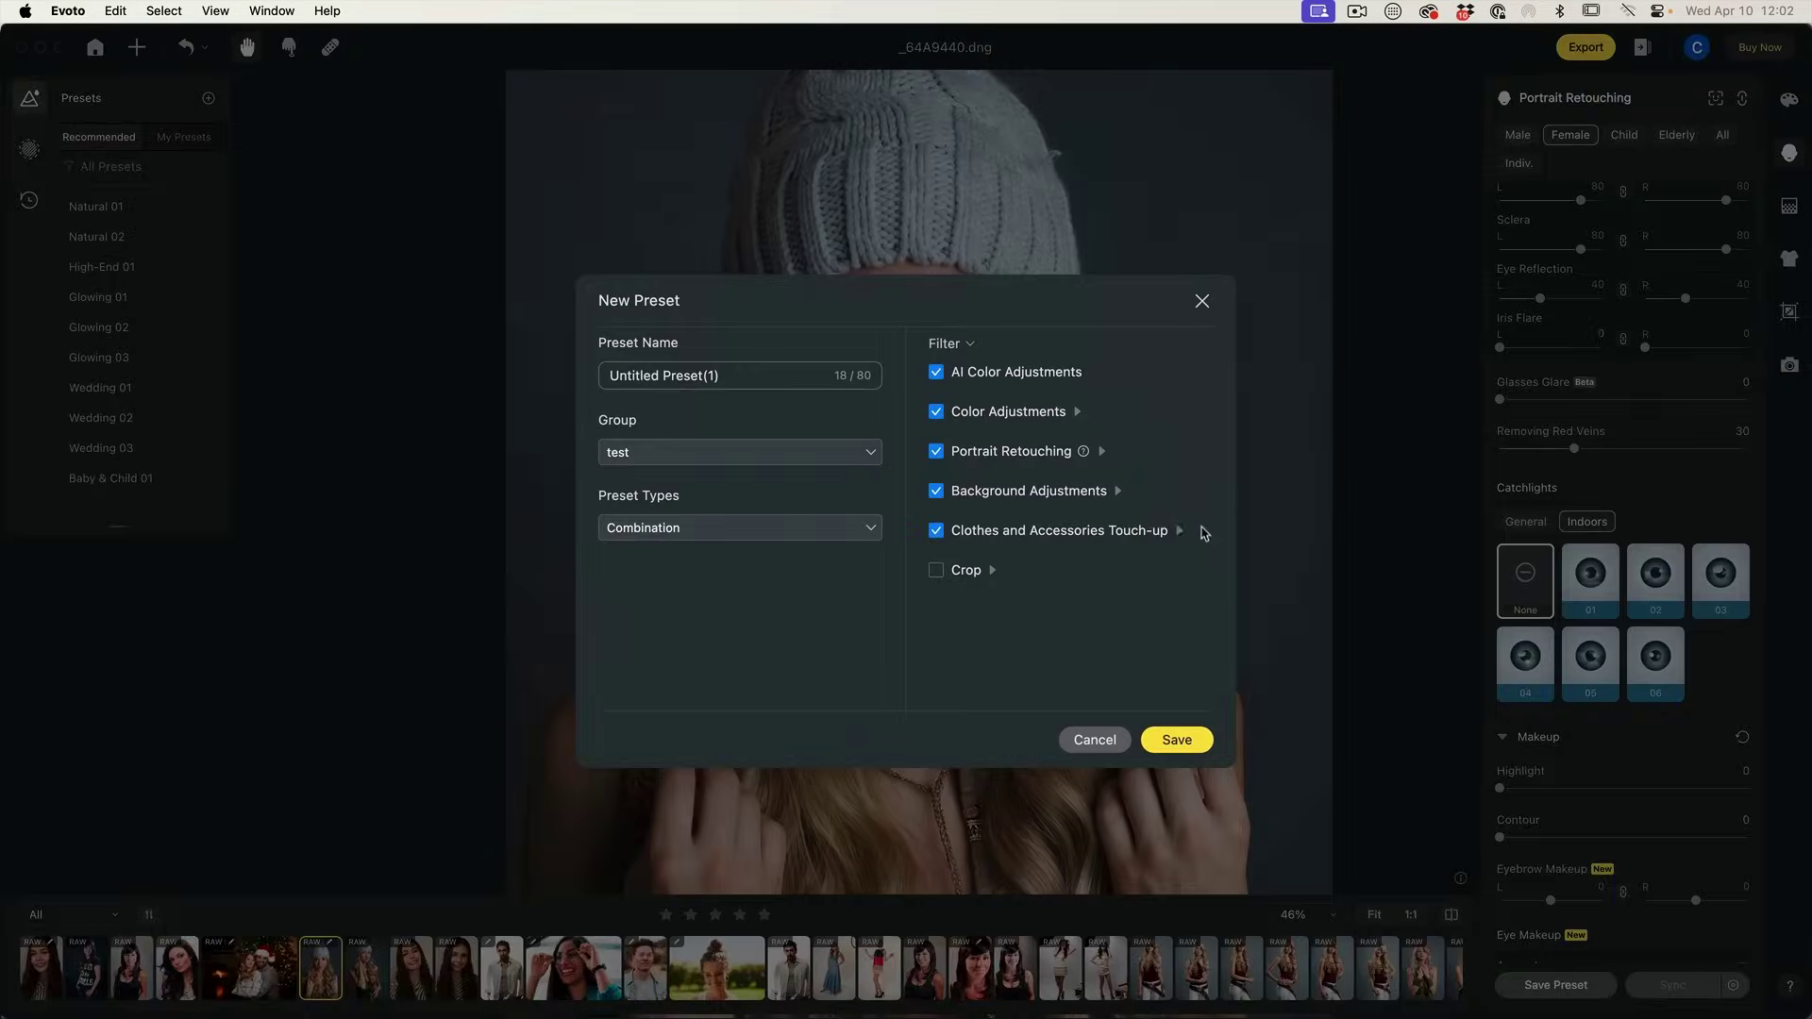
drag(739, 368, 507, 346)
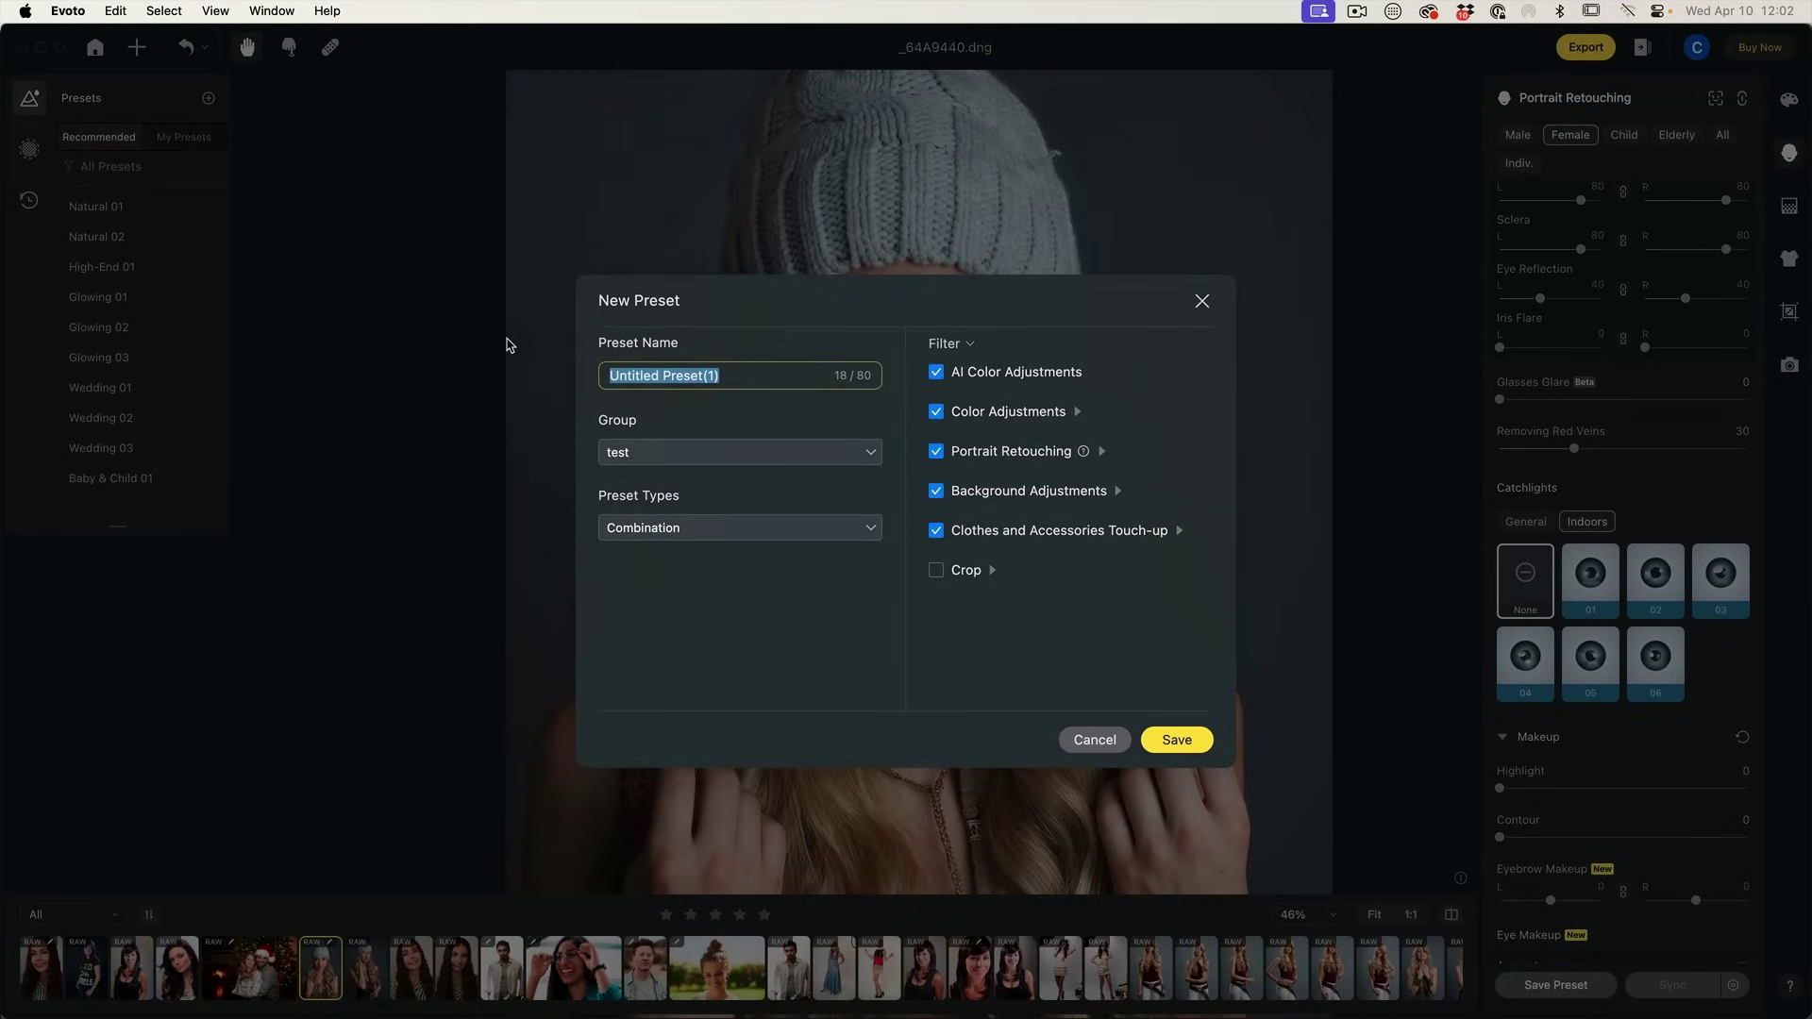
text(test c)
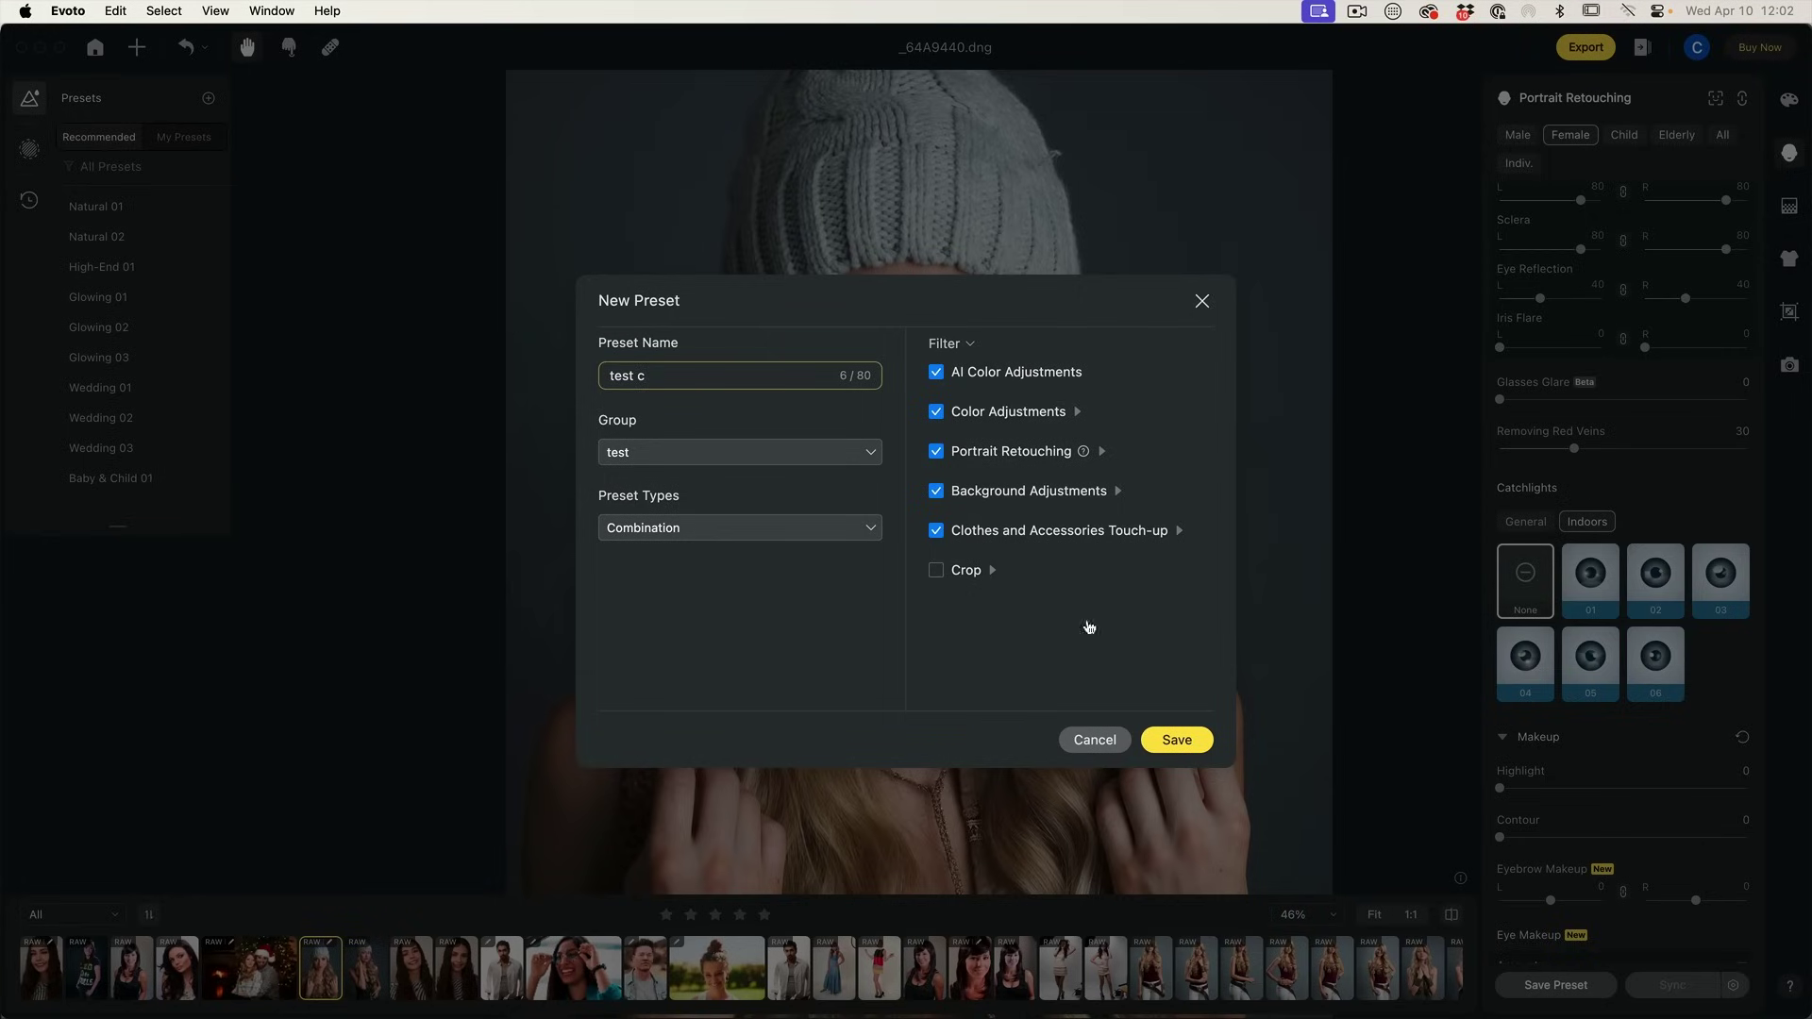
click(1166, 740)
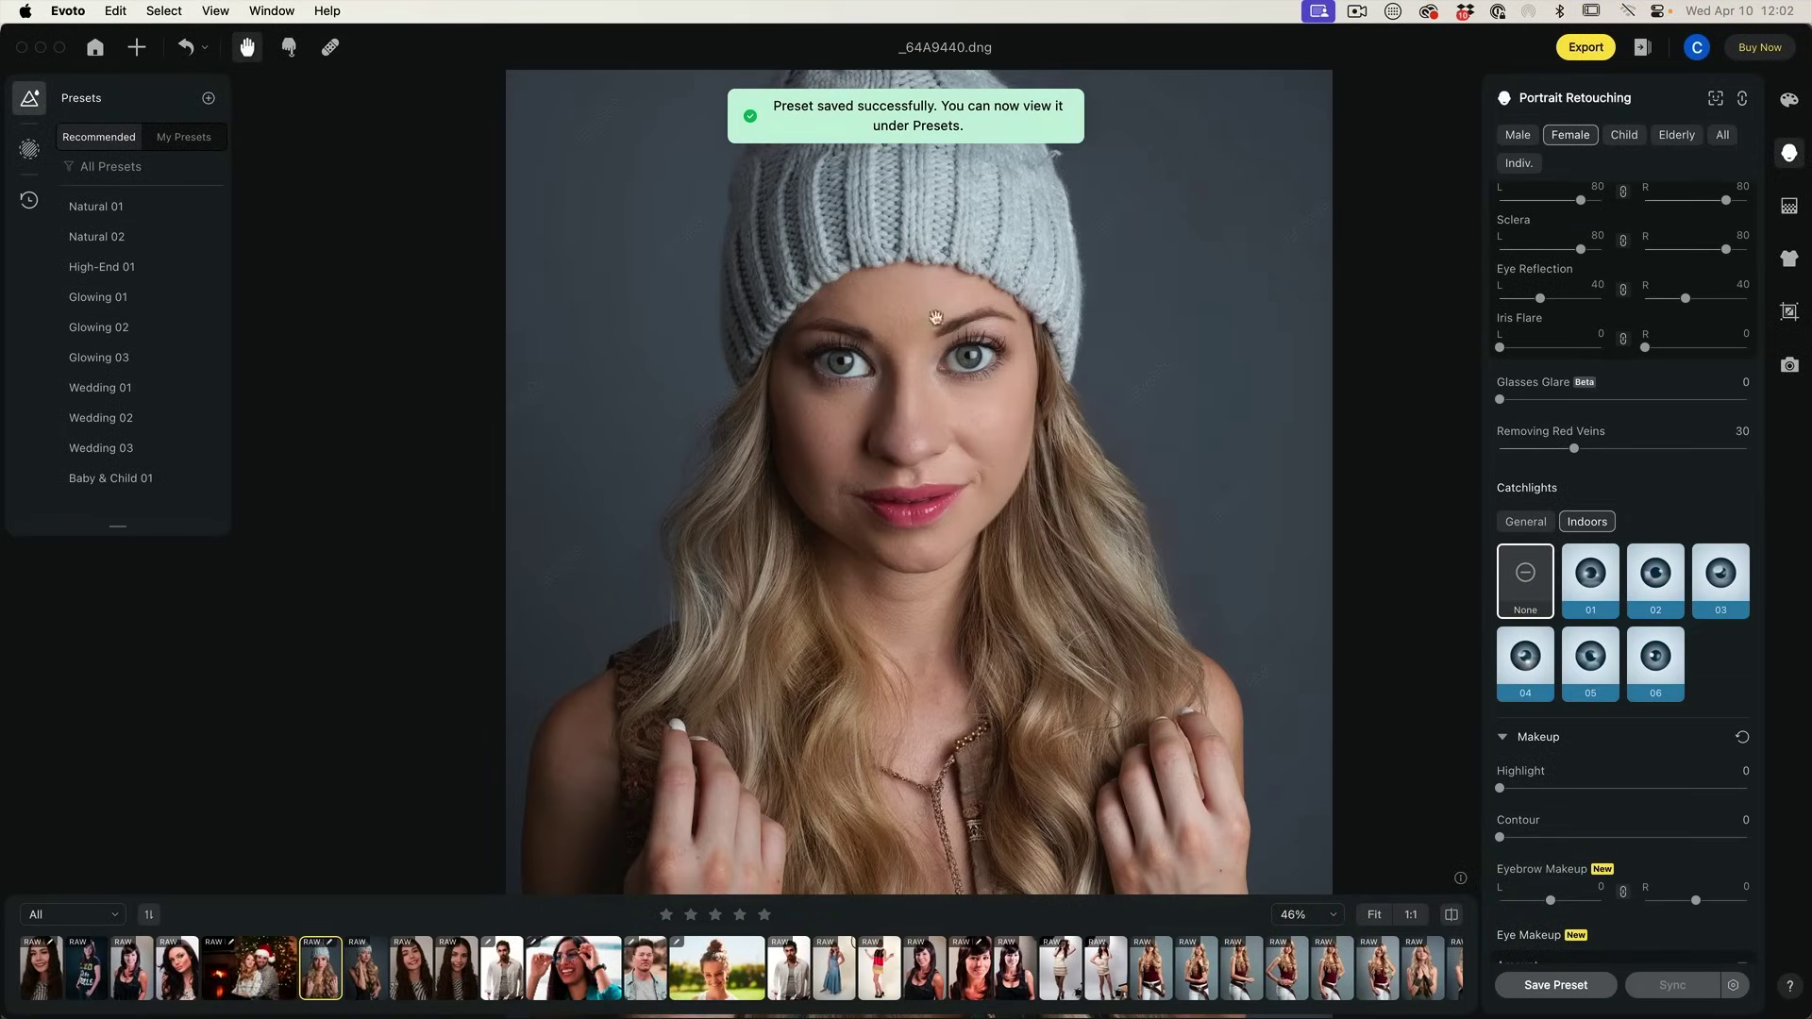
List the saved presets in the personal test group and reset all effects on the knit-hat portrait
click(209, 141)
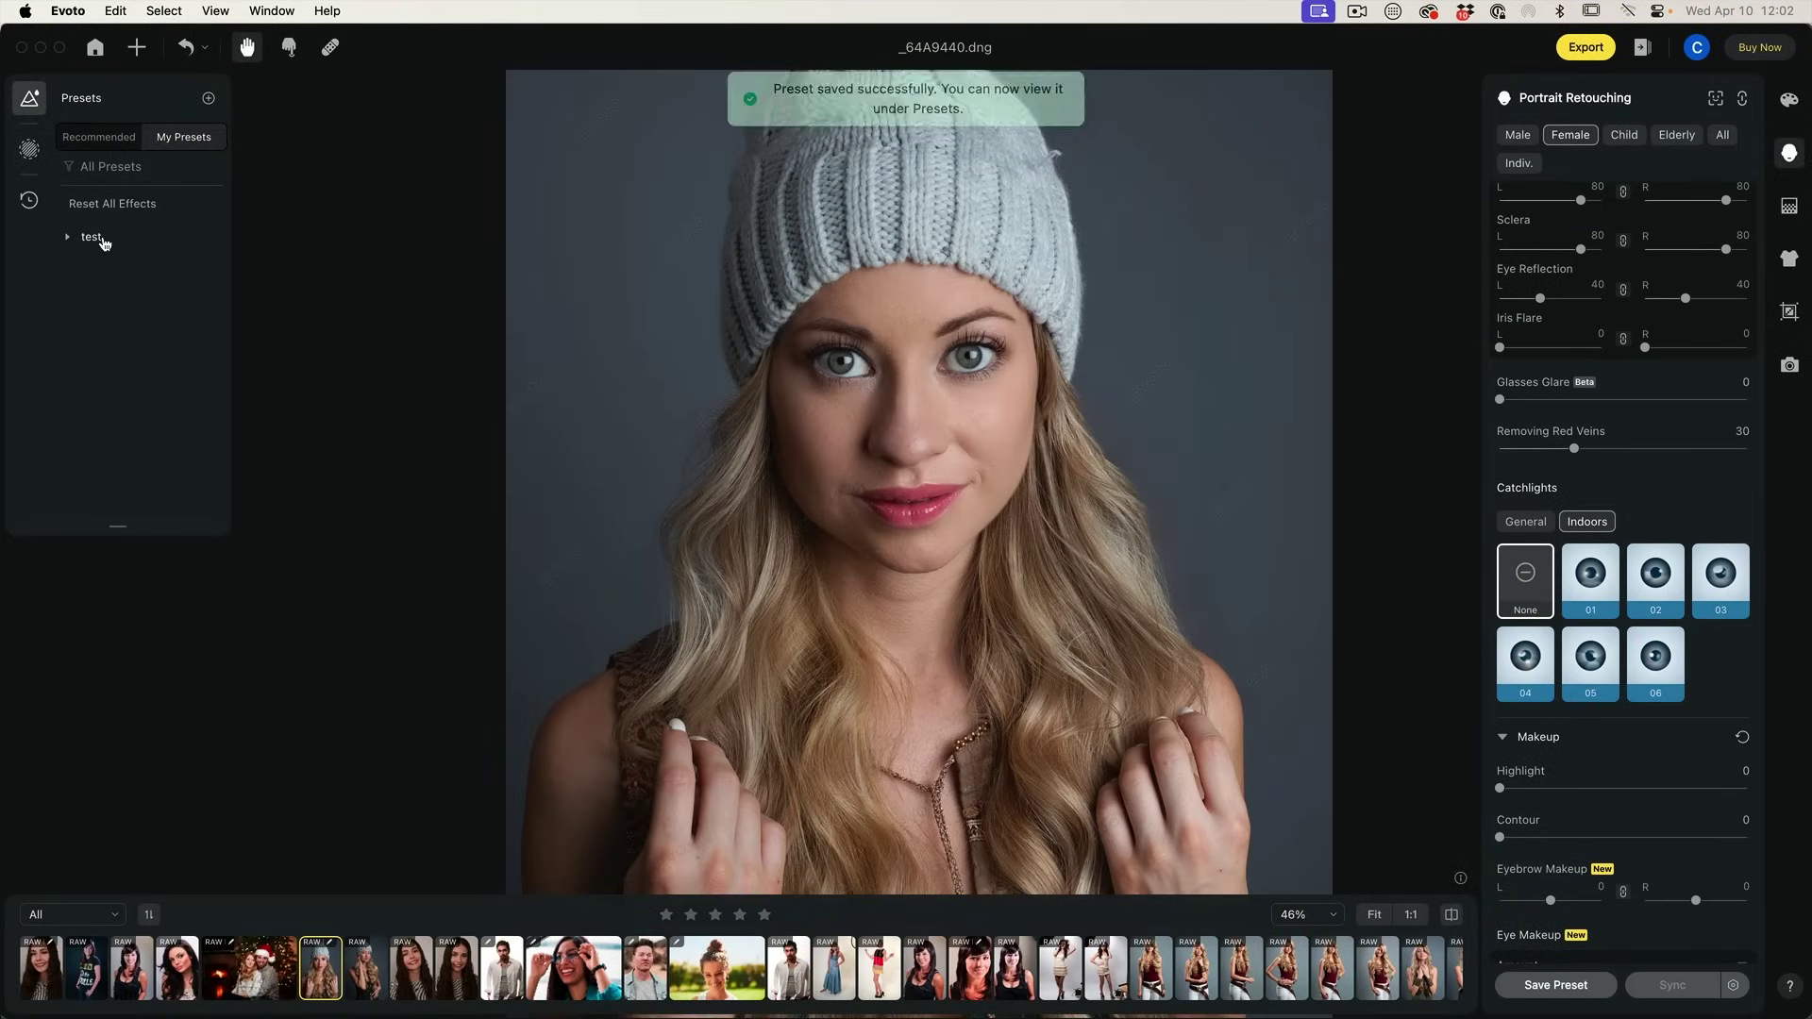
click(70, 237)
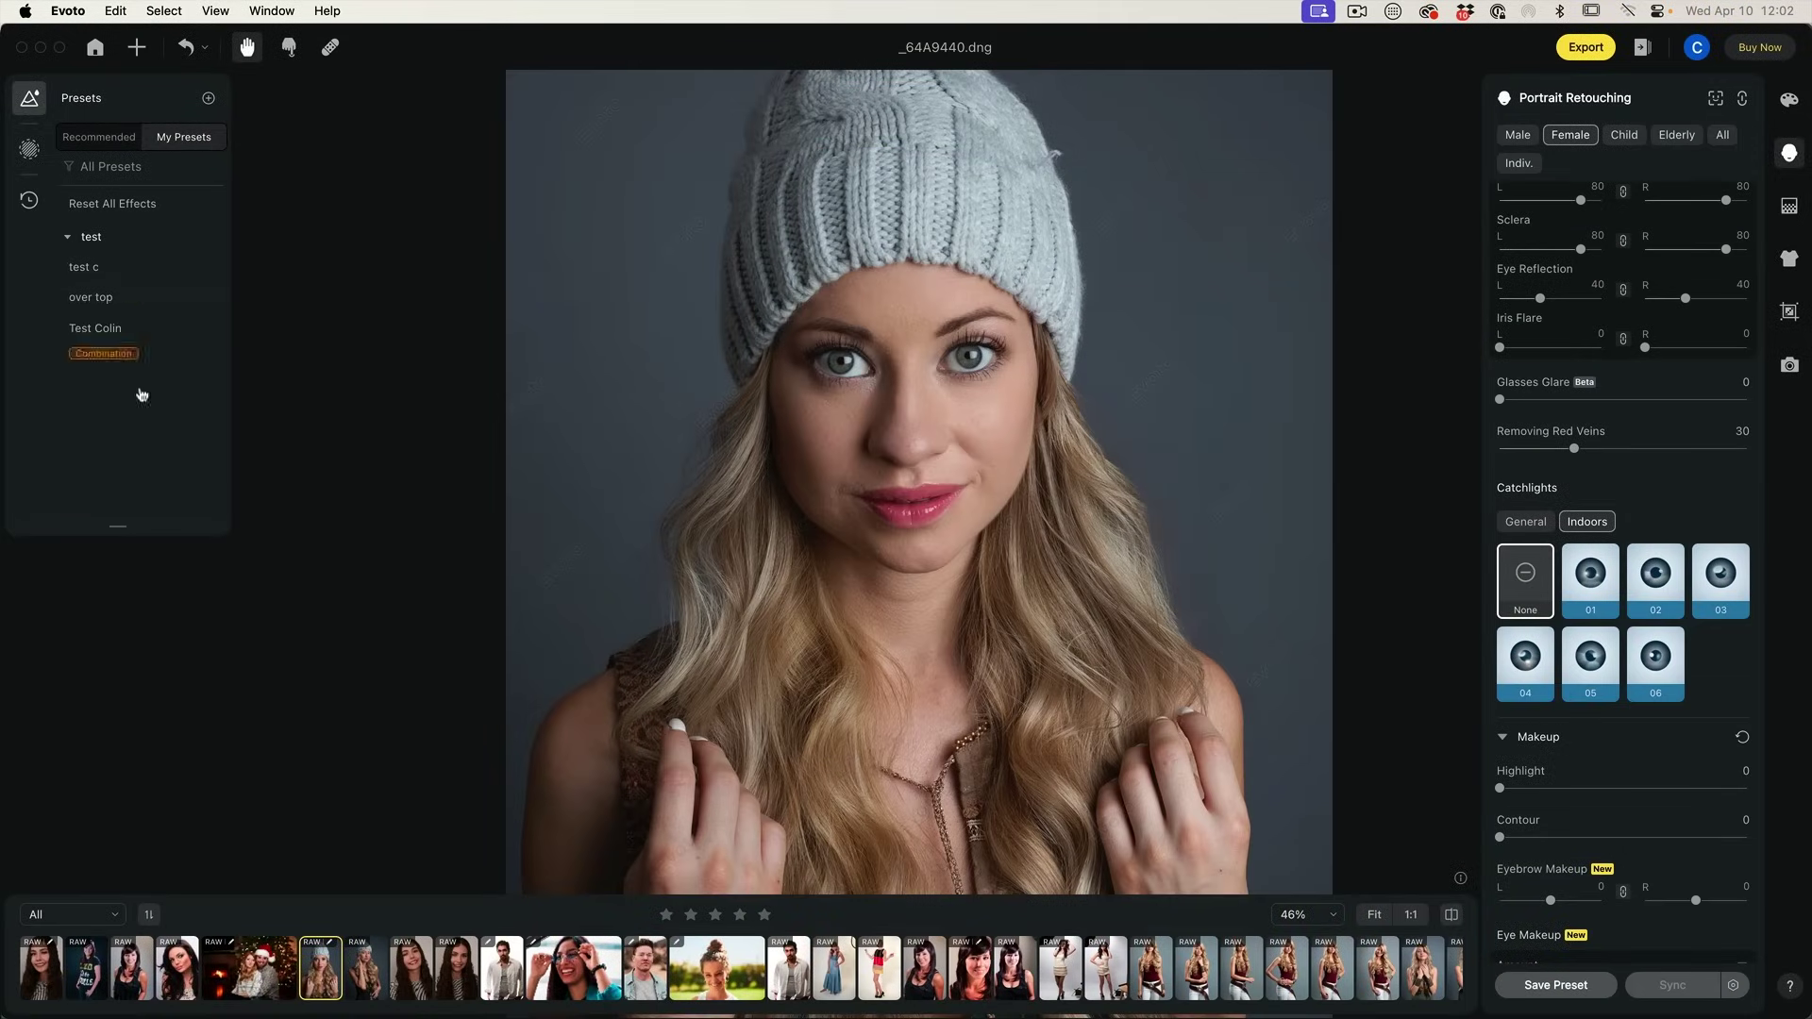
click(205, 47)
click(199, 87)
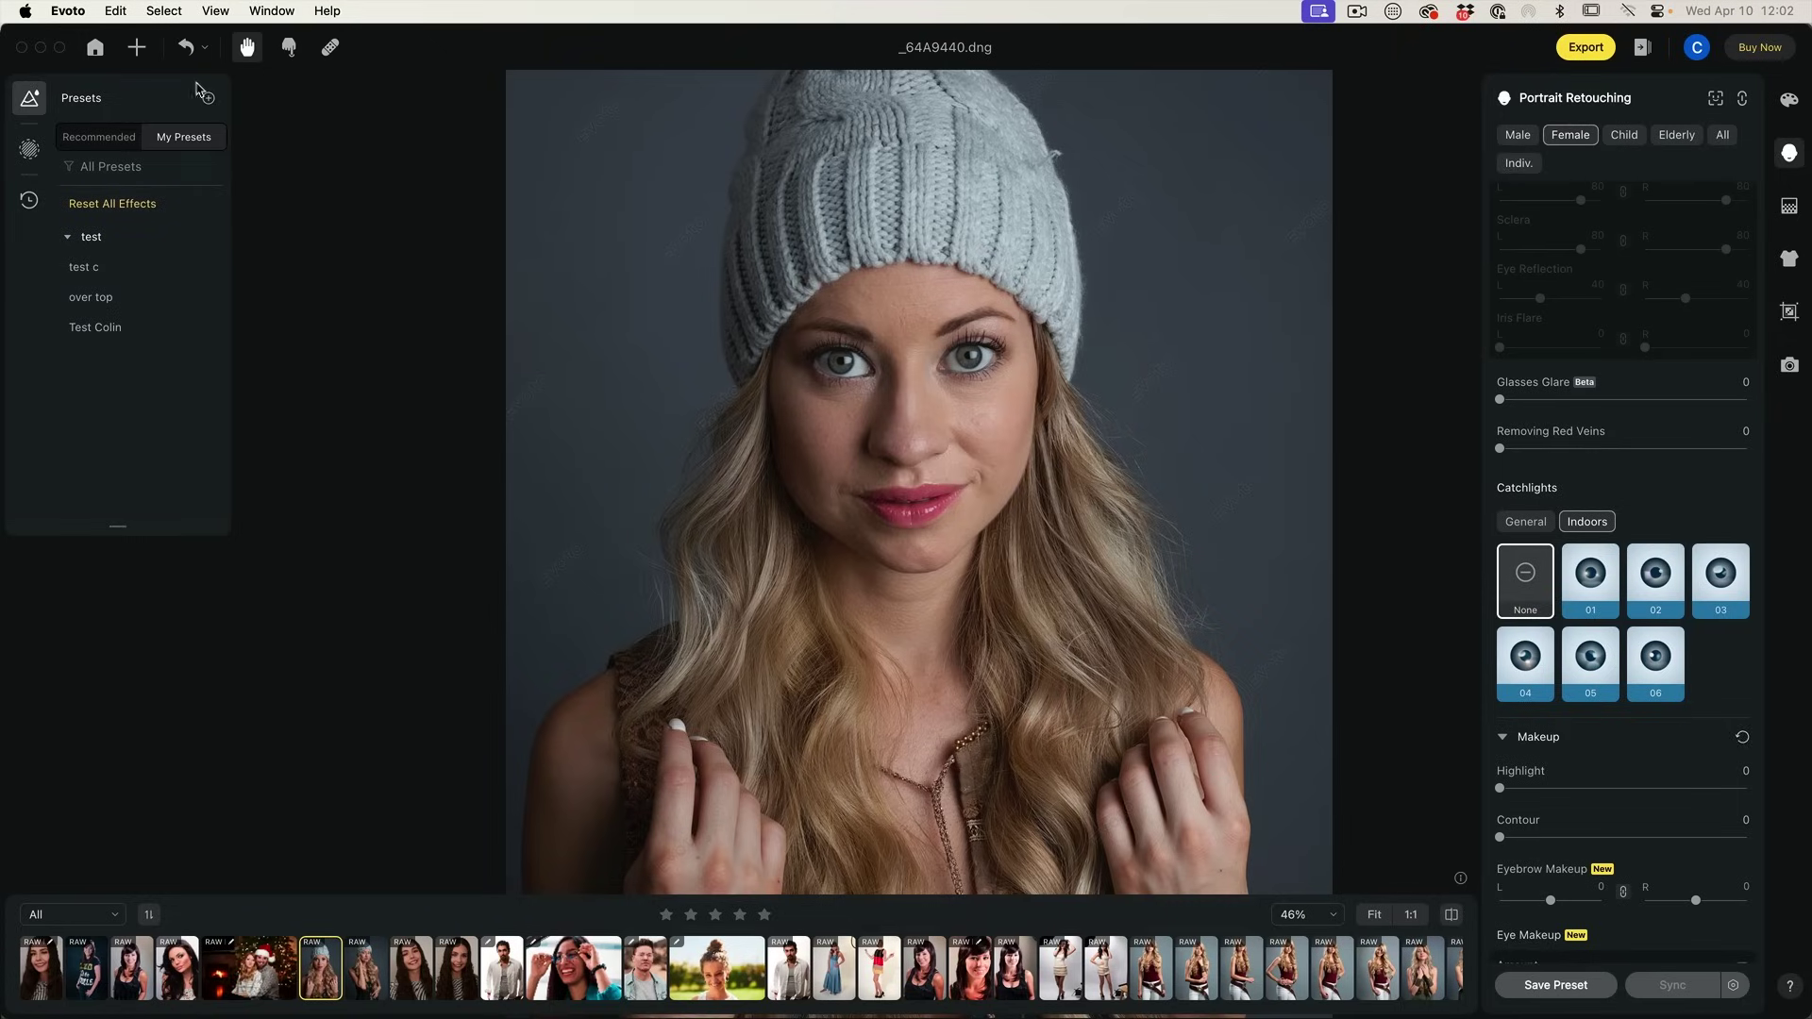
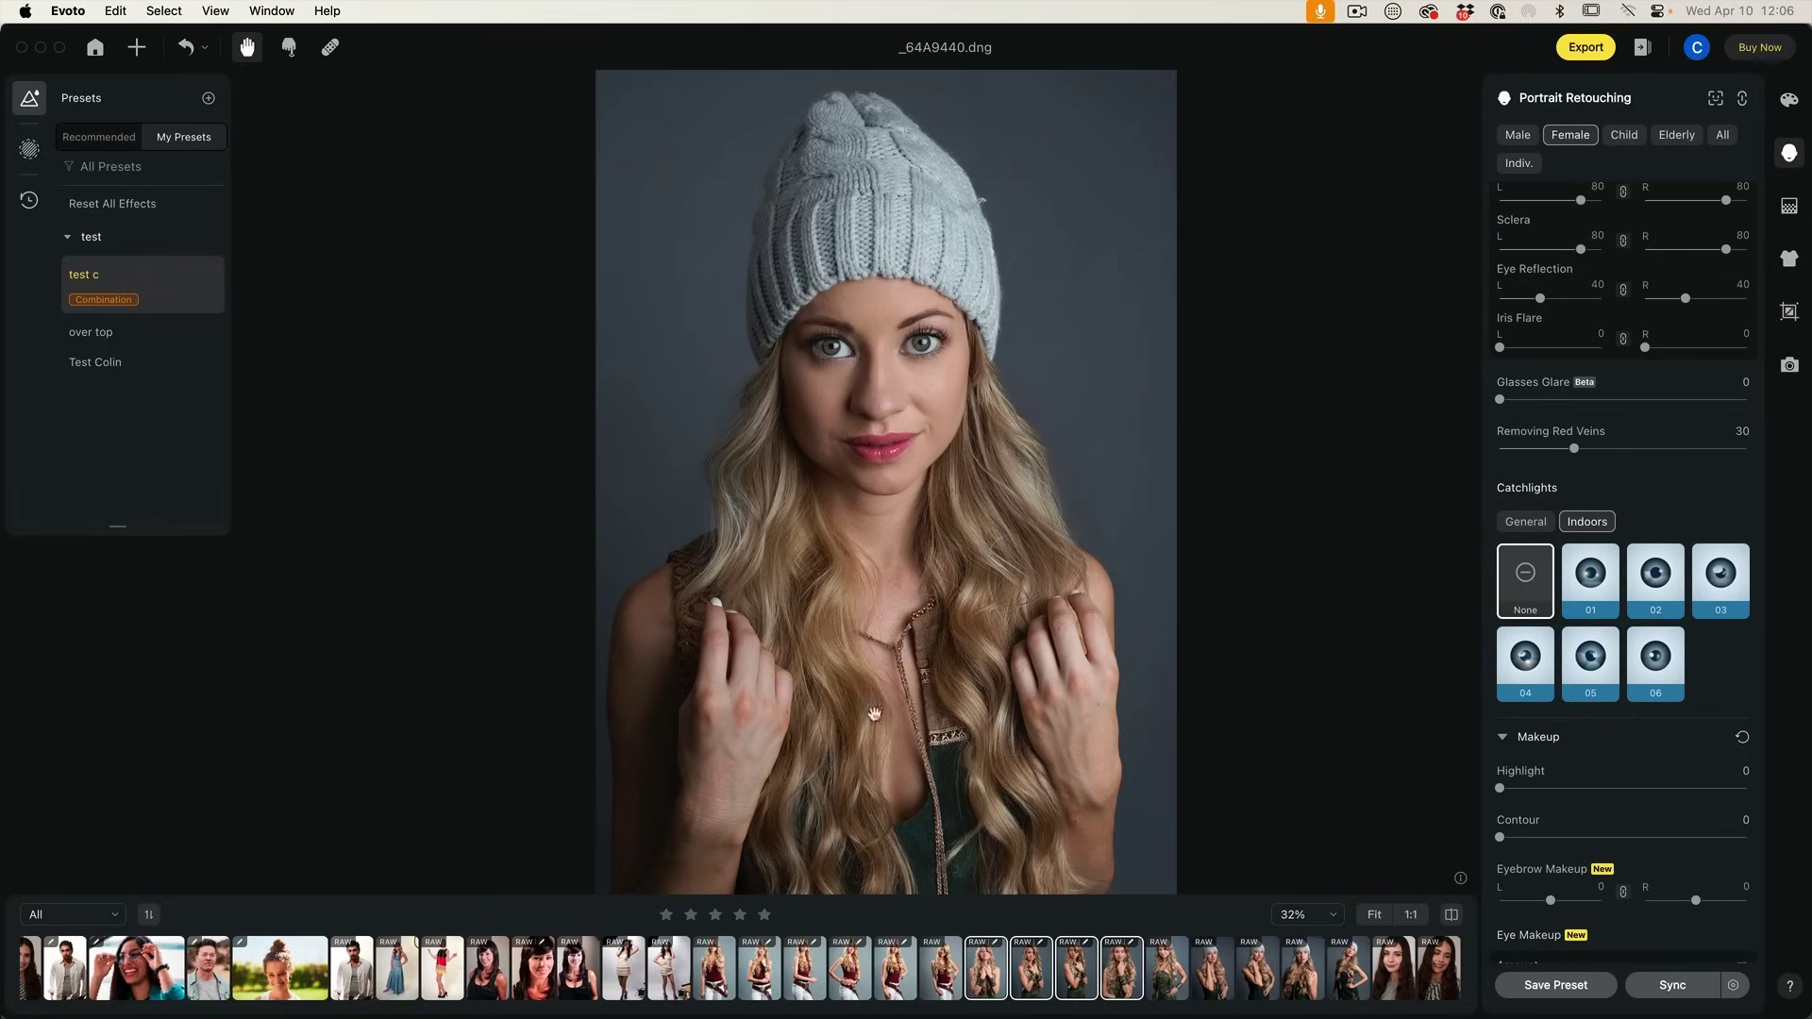
Review the retouched portraits _64A9307.dng, _64A9345.dng and _64A9351.dng one after another
click(986, 965)
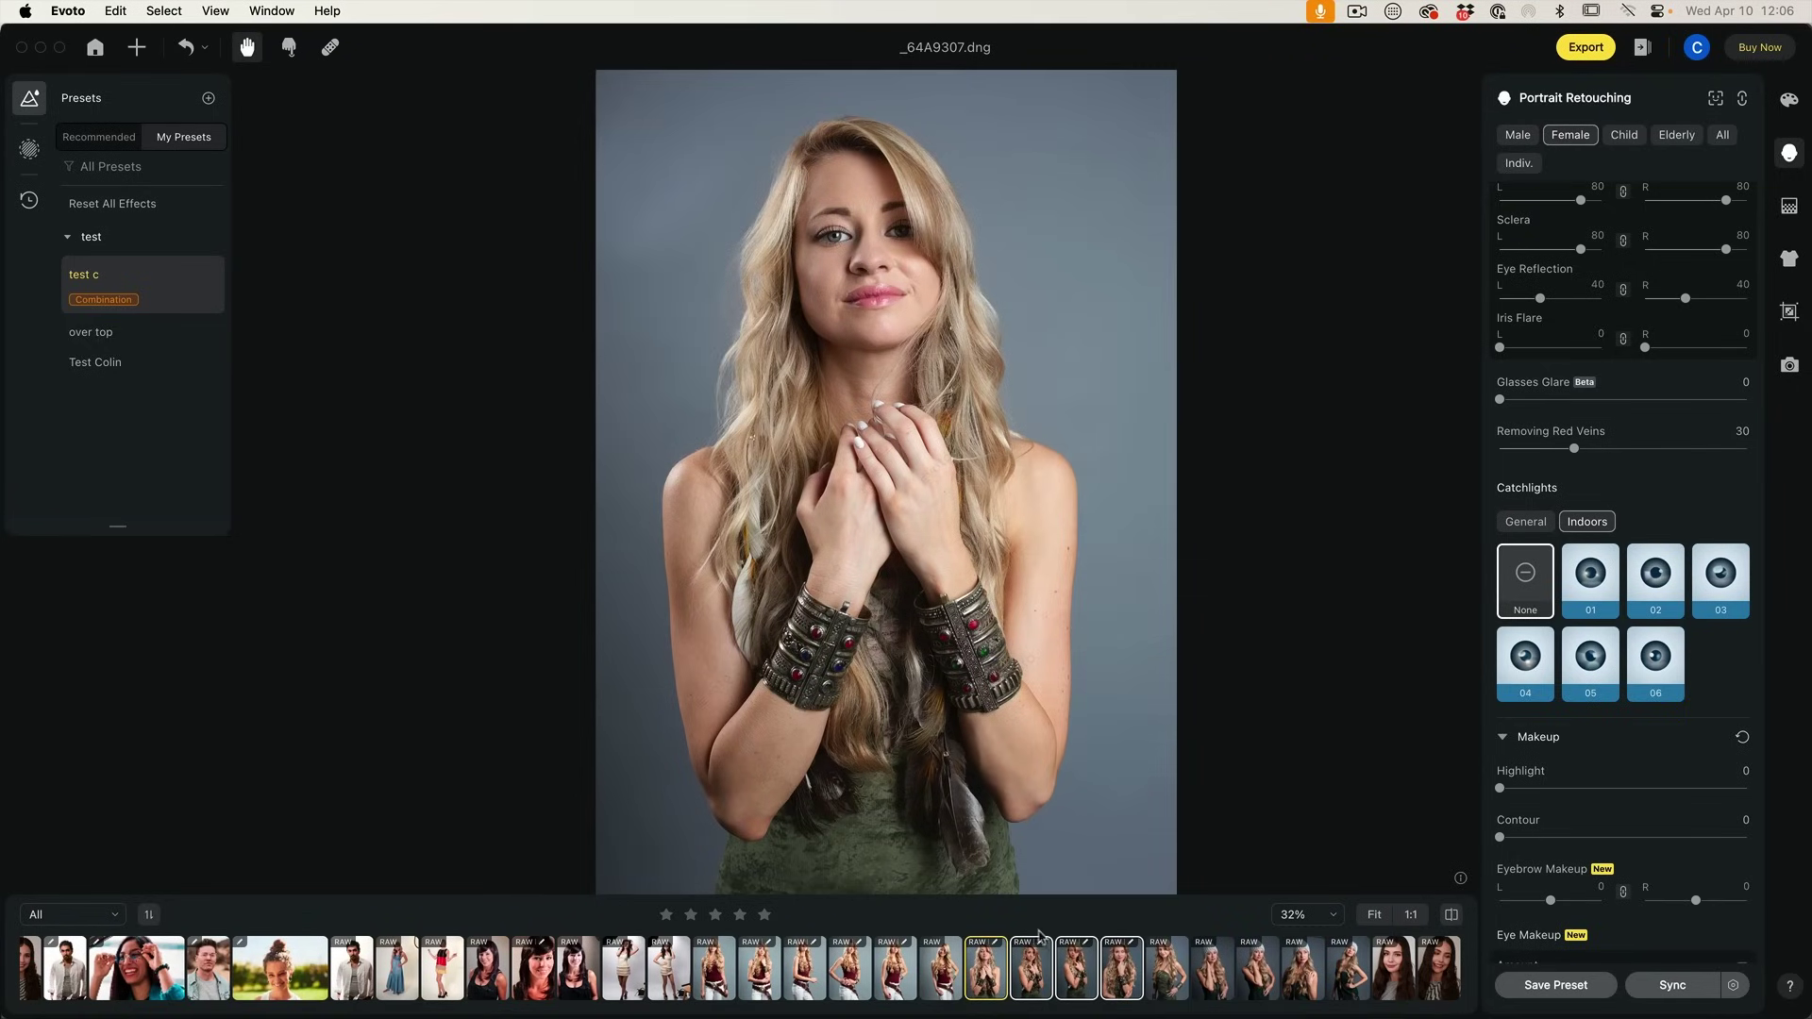
click(1035, 959)
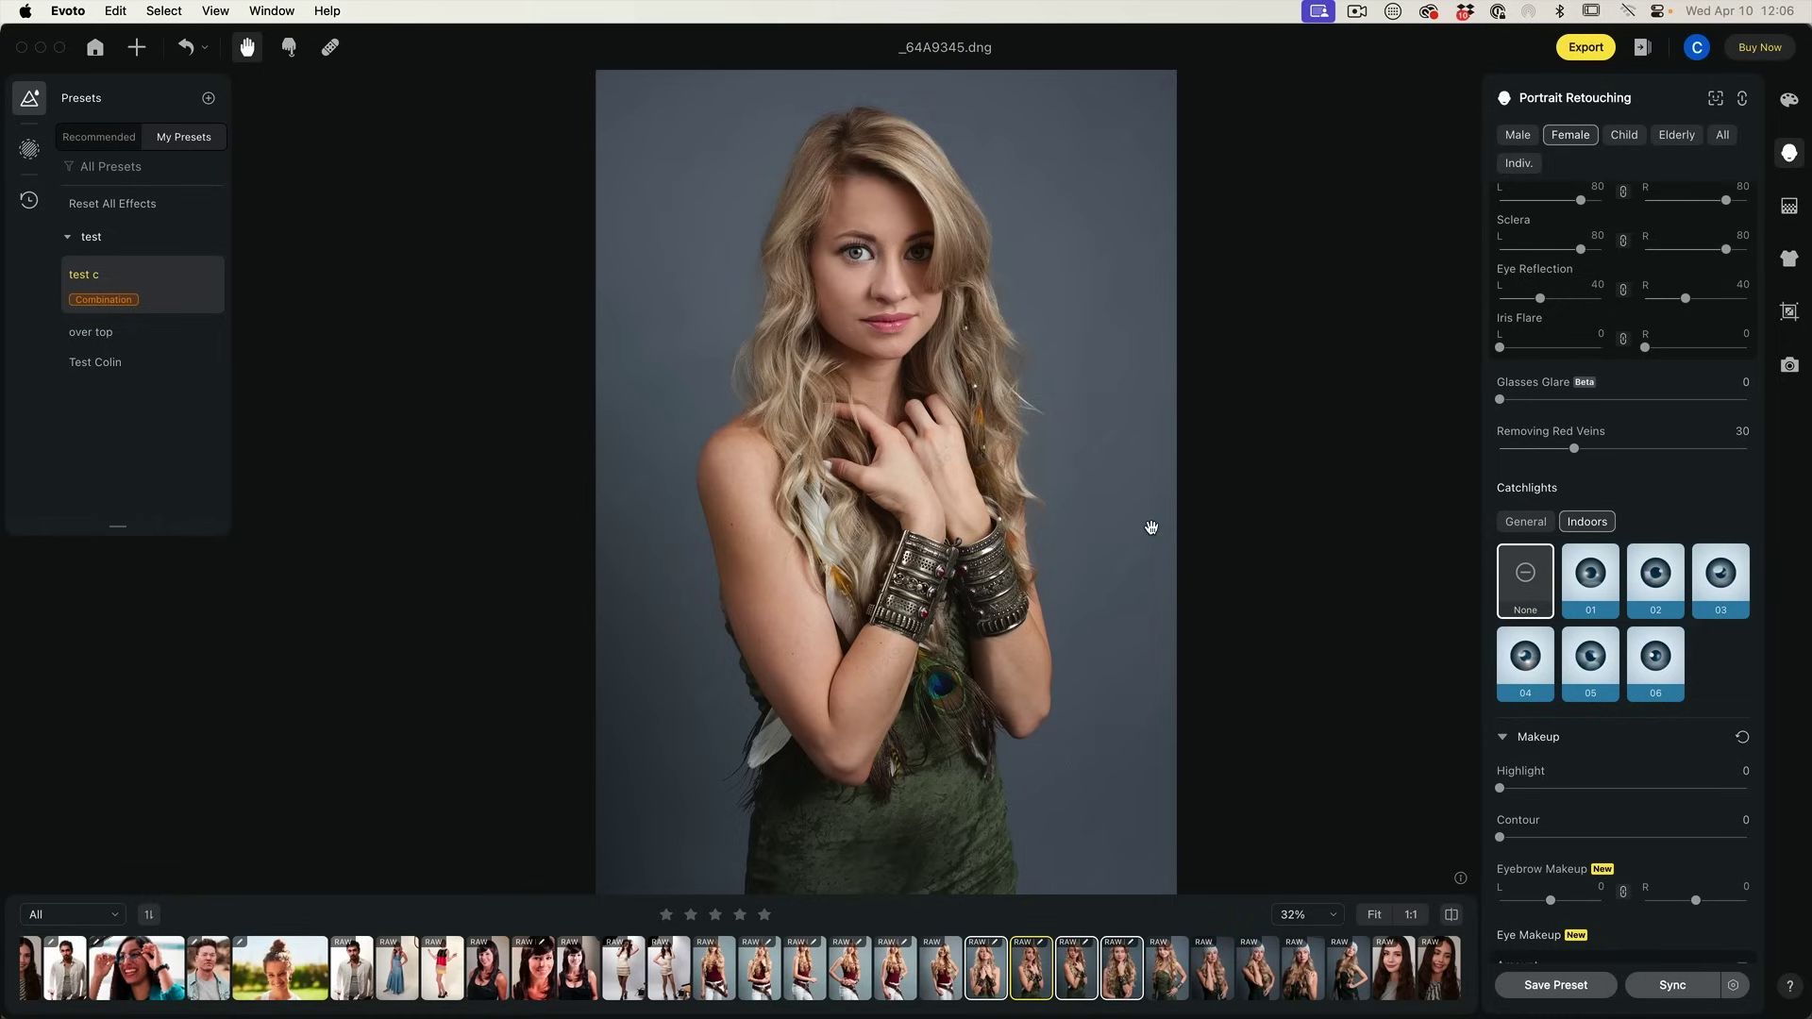
key(Right)
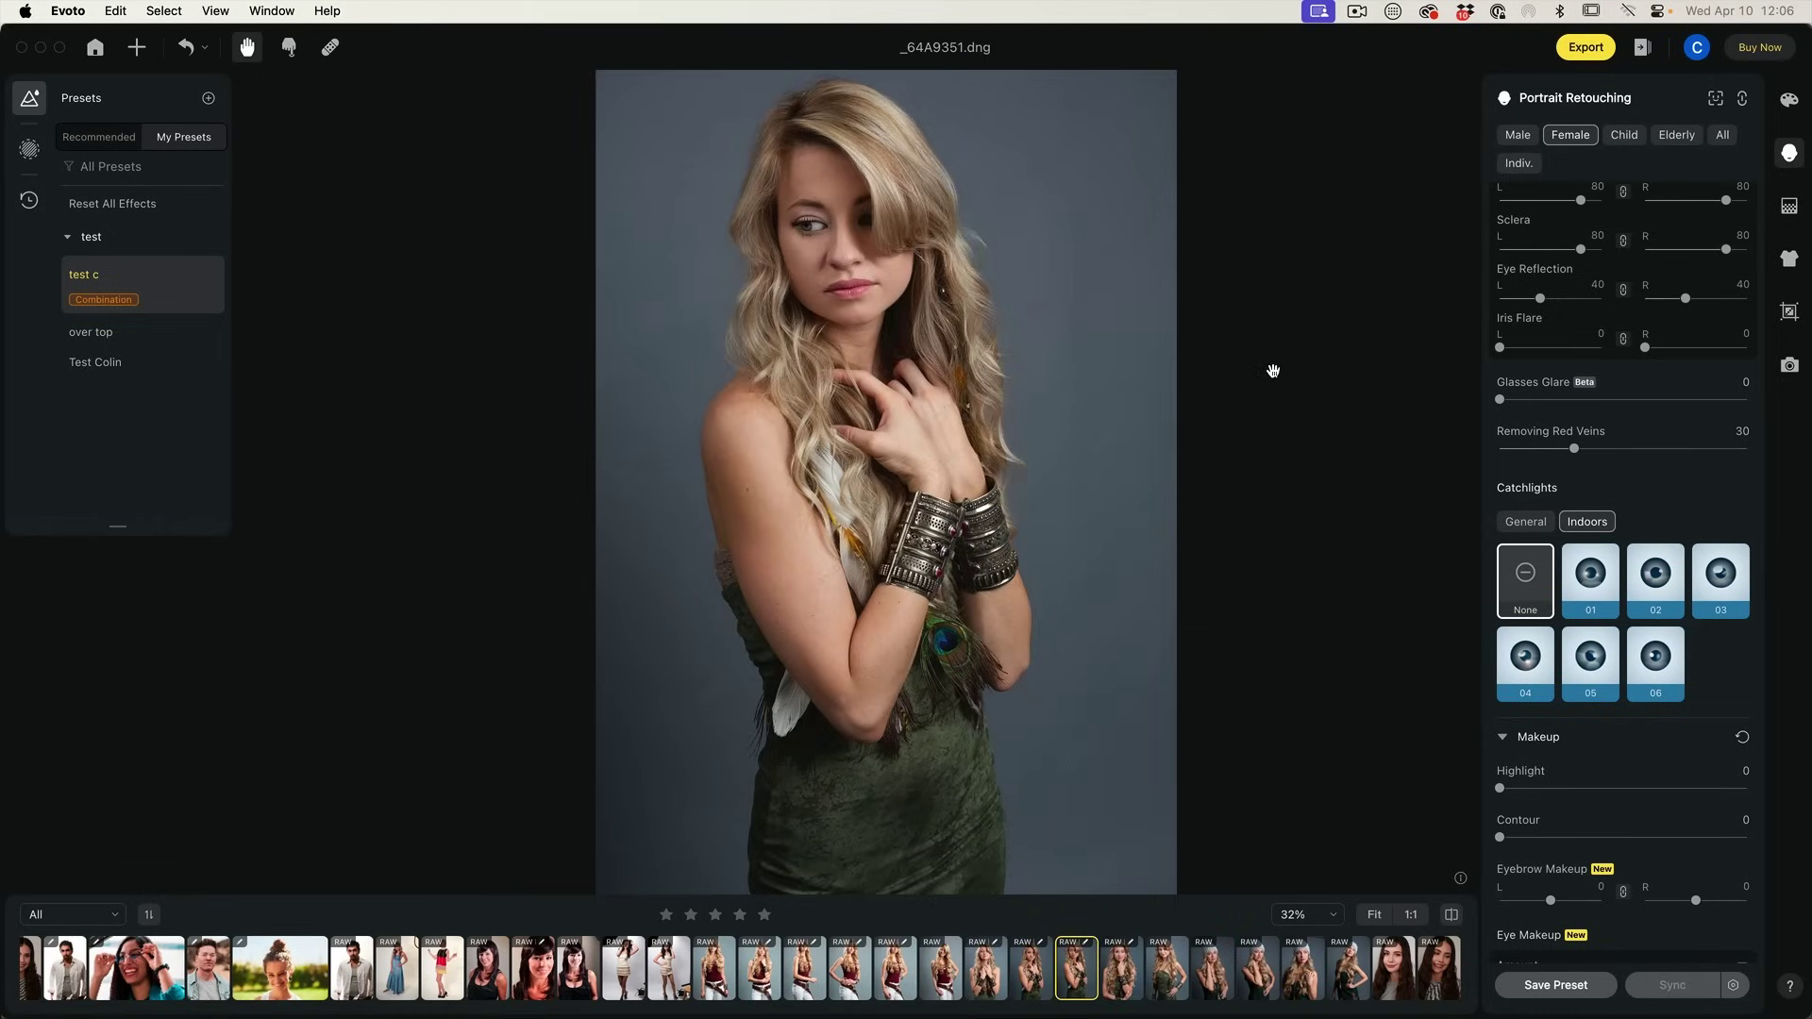
For _64A9351.dng, compare the recommended headshot backdrops Fabric02, Gray03, Brown03 and Gray02, and settle on Fabric02
click(1790, 206)
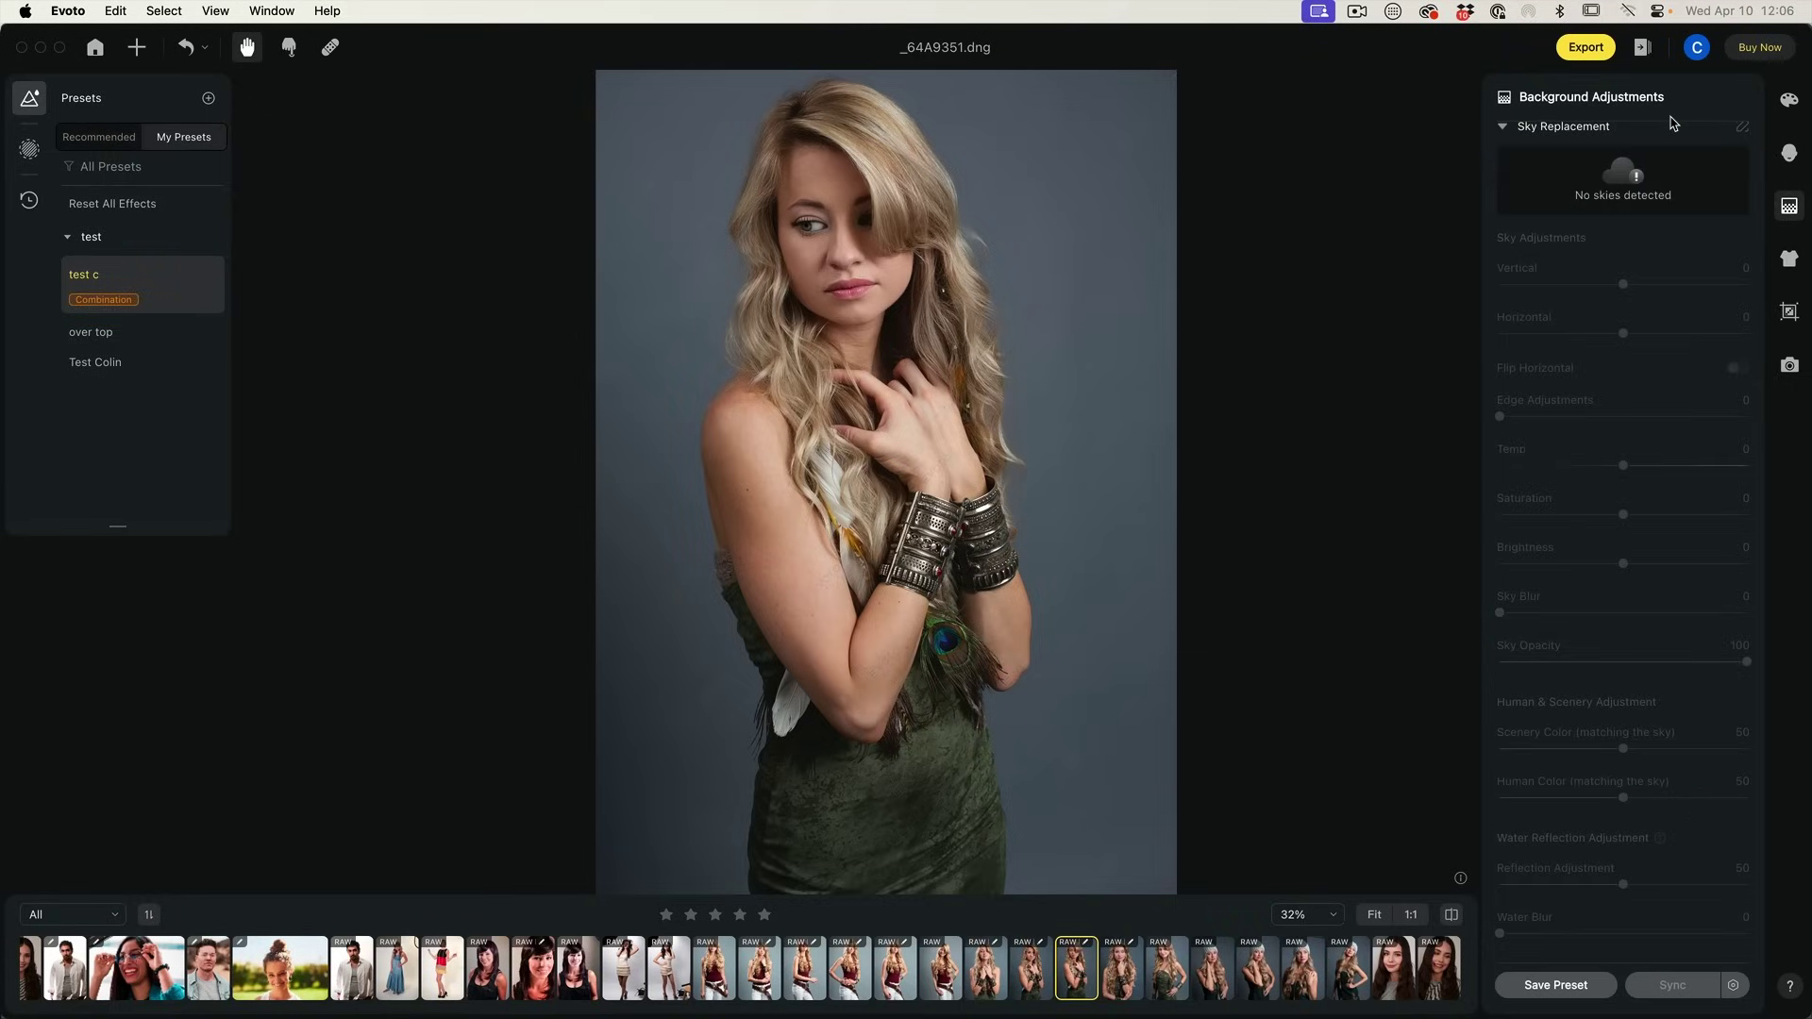
click(1668, 346)
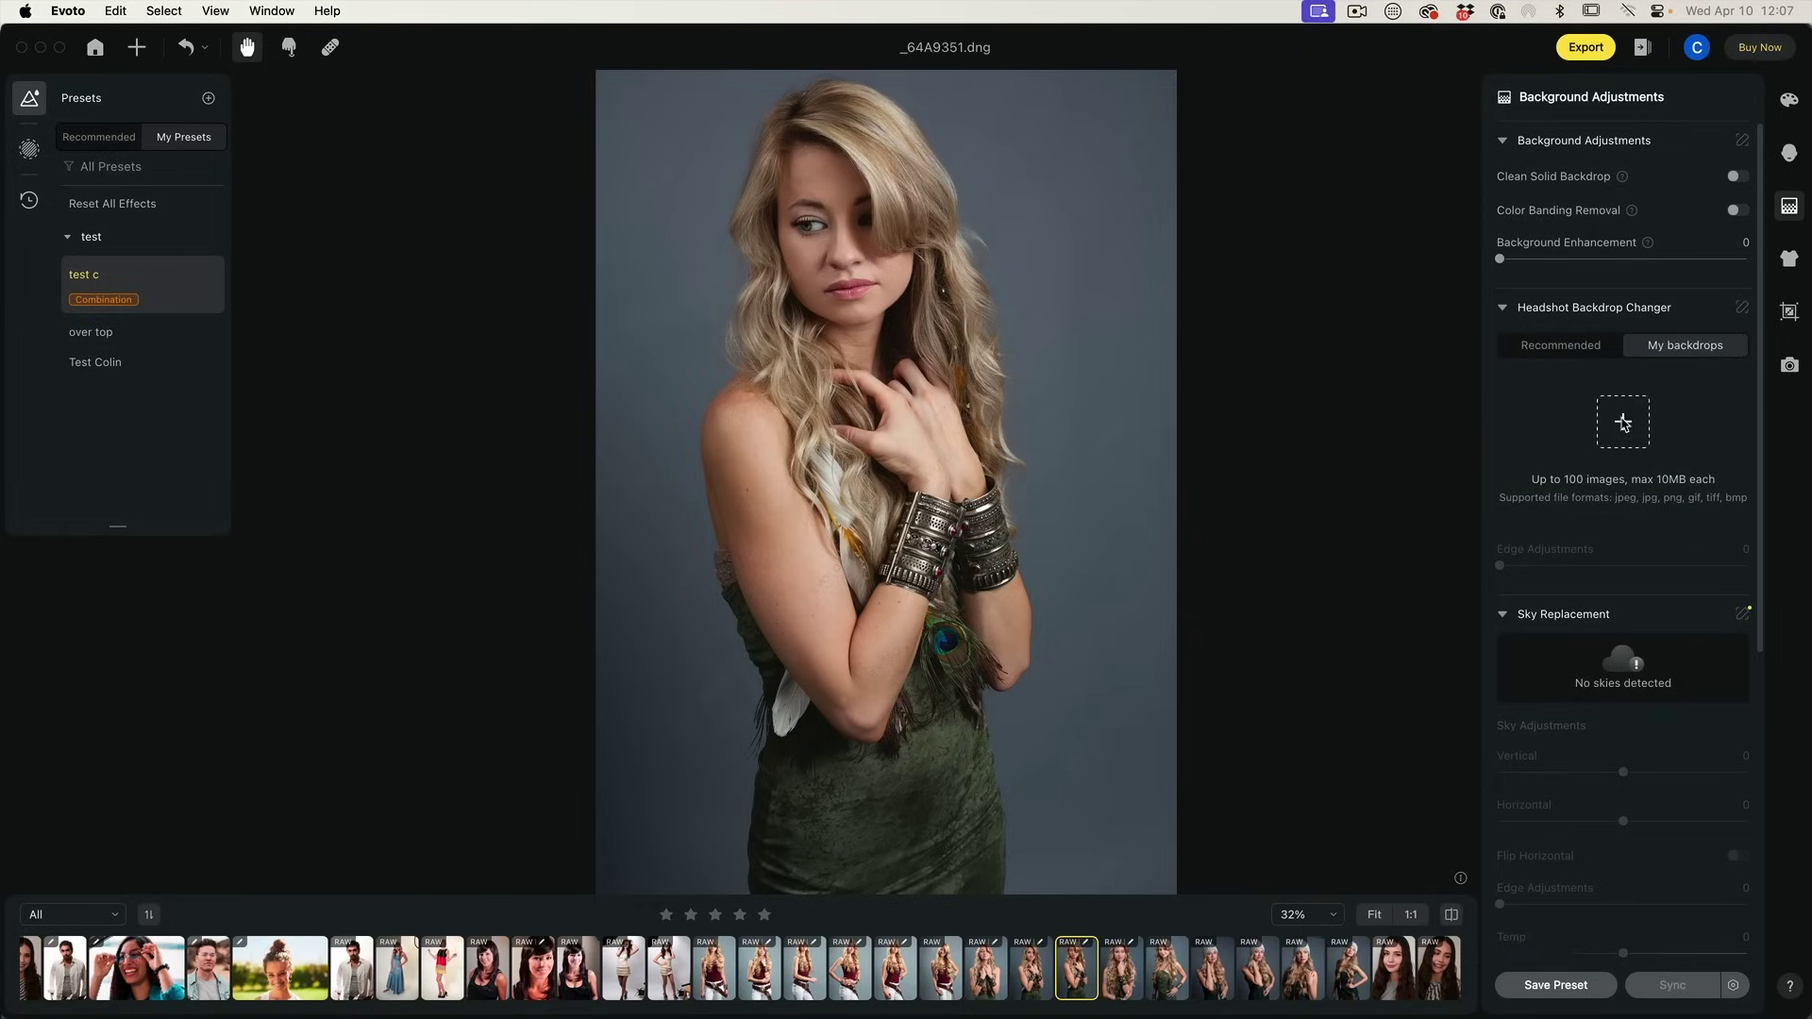
click(1584, 356)
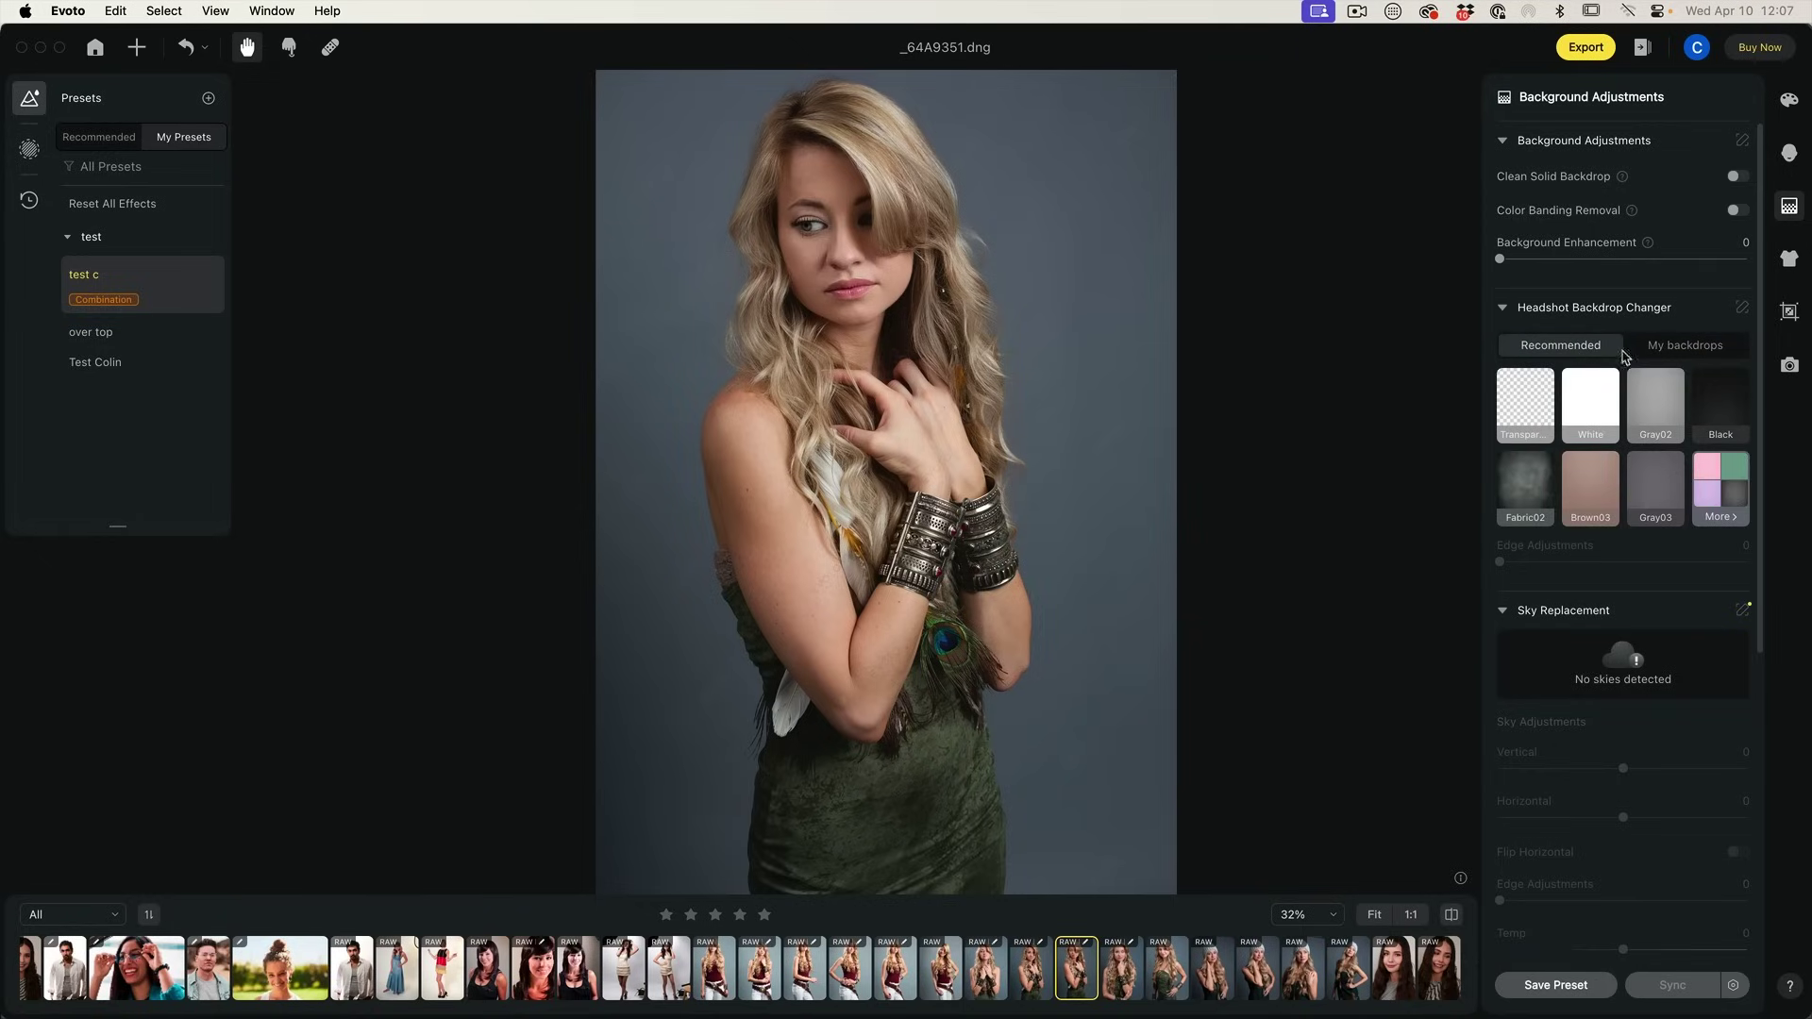
click(1524, 489)
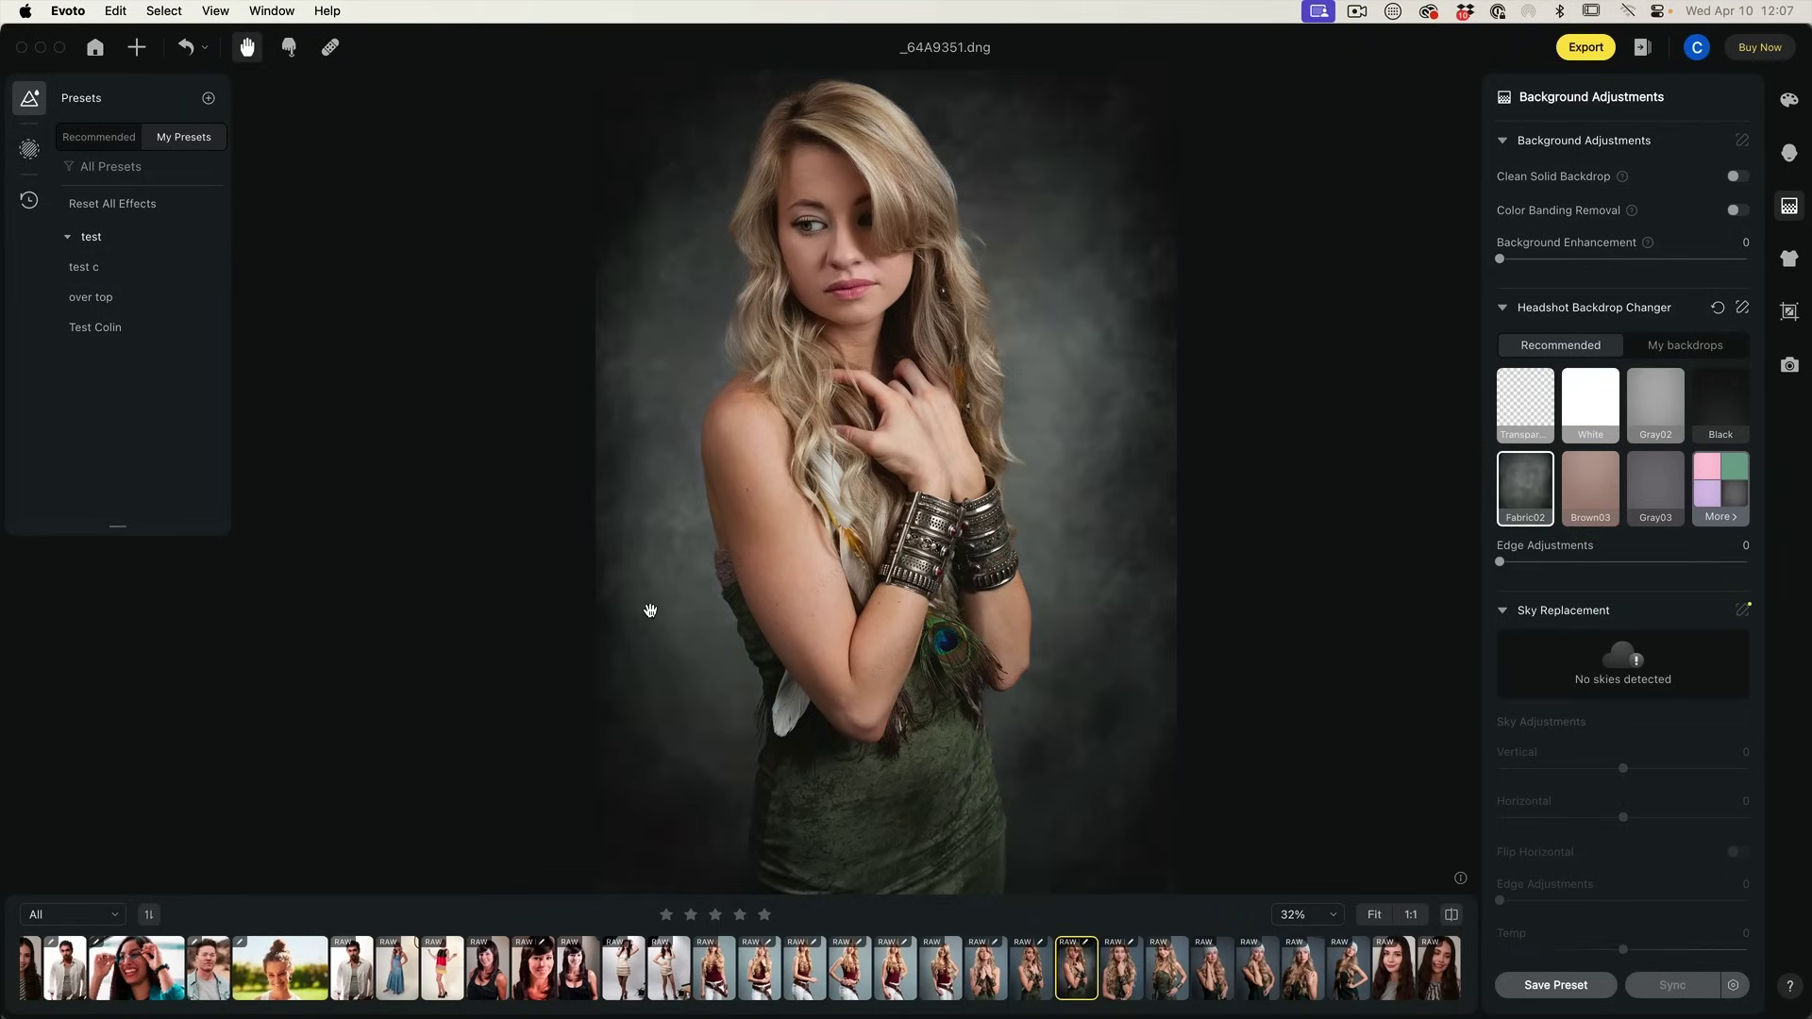
click(1661, 484)
click(1591, 486)
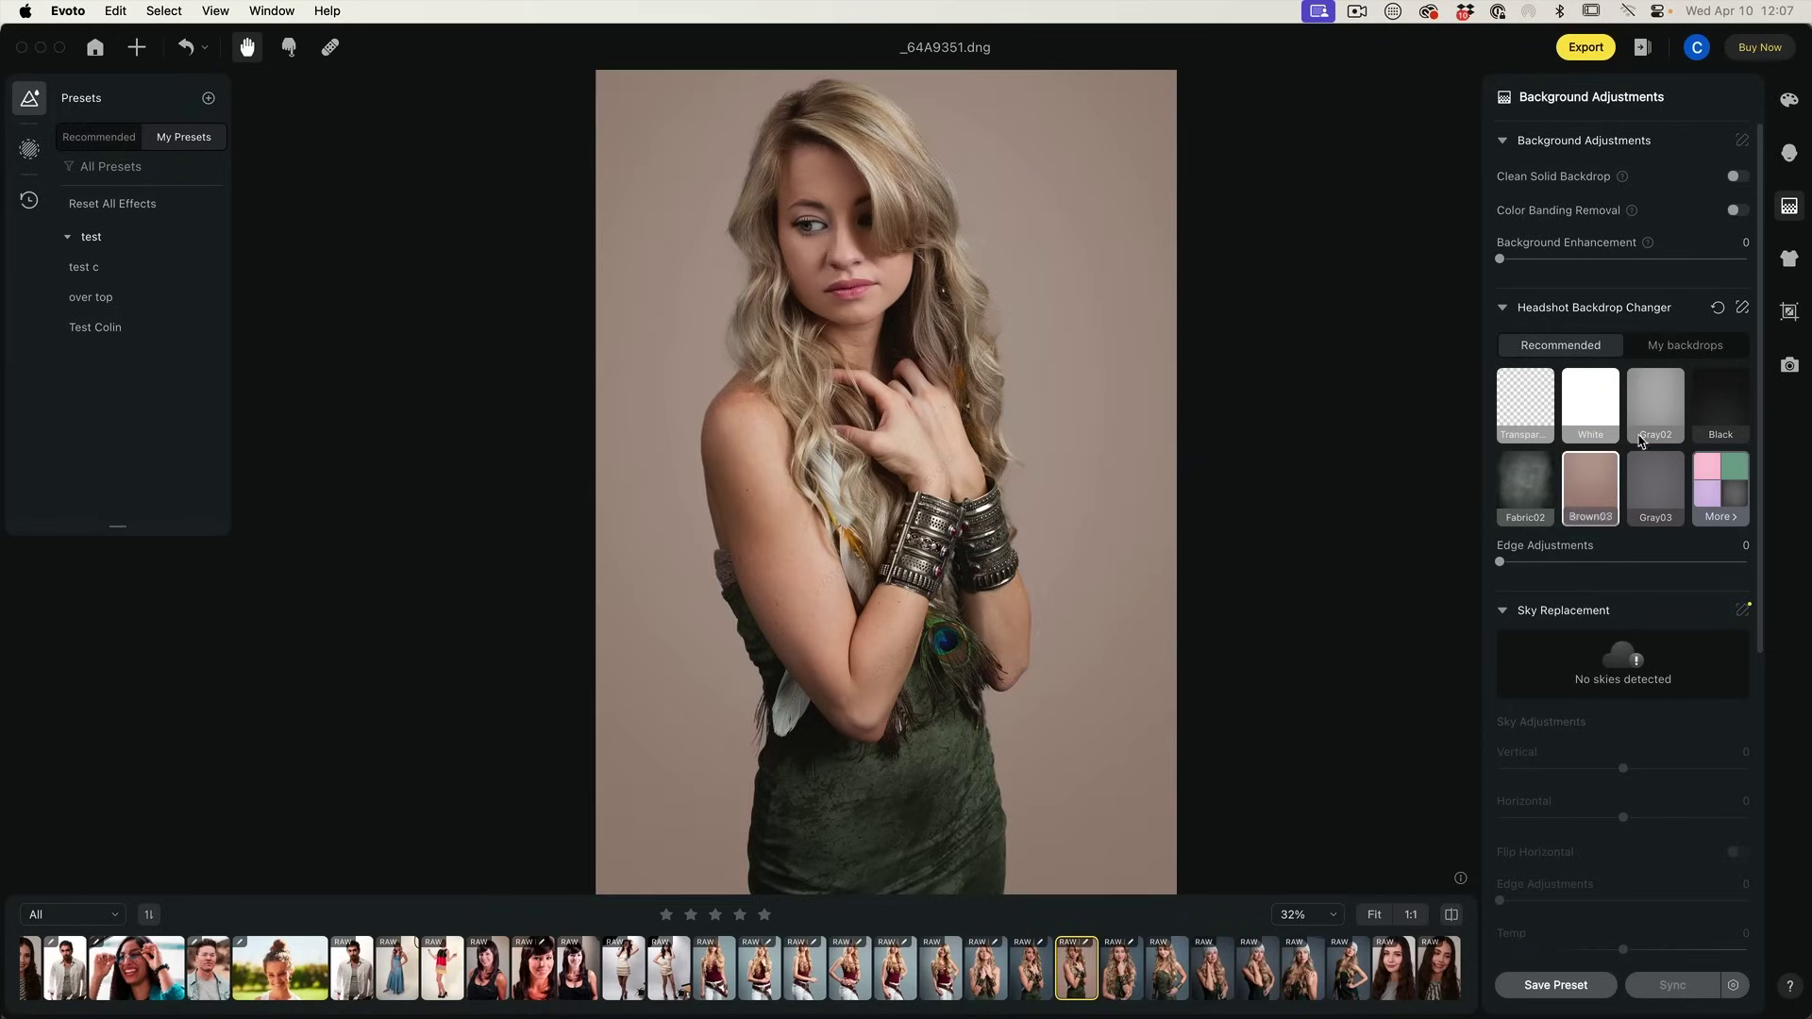
click(1655, 413)
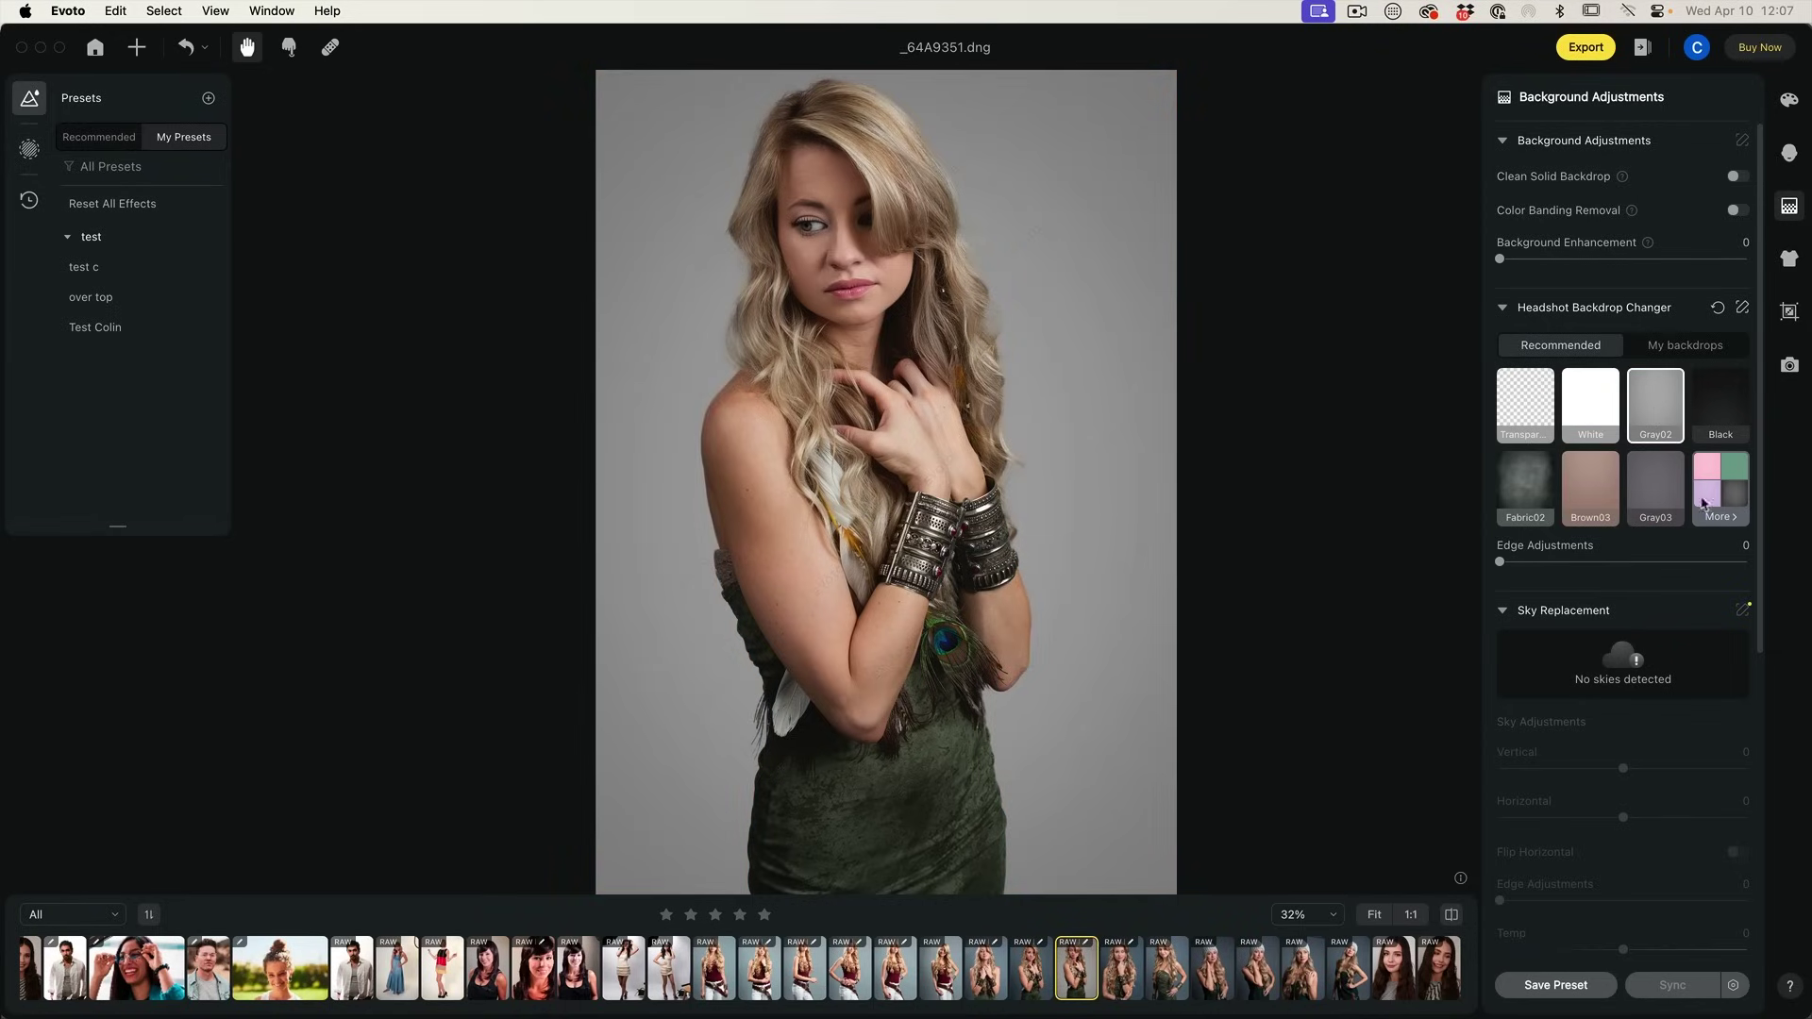
click(1534, 491)
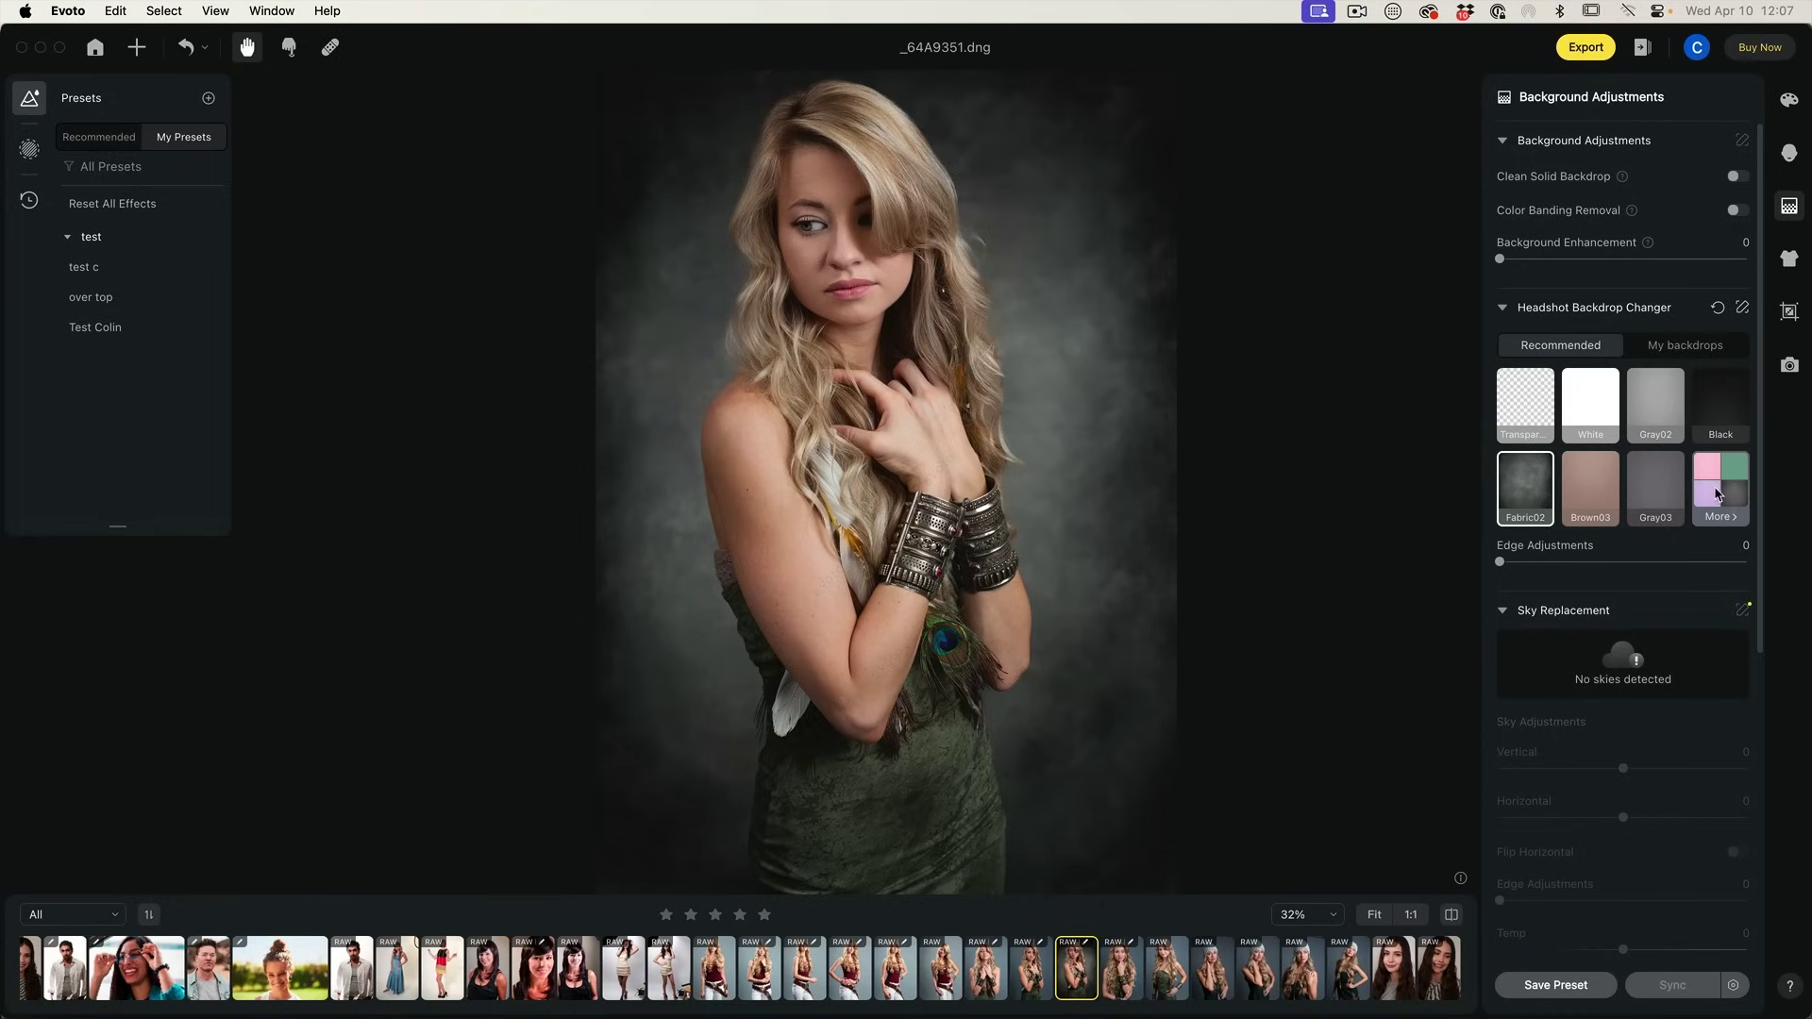
Browse the full collection of additional headshot backdrops
click(1721, 515)
scroll(1630, 380, down, 3)
scroll(1628, 397, down, 5)
scroll(1625, 420, up, 6)
scroll(1623, 417, up, 3)
scroll(1624, 417, down, 2)
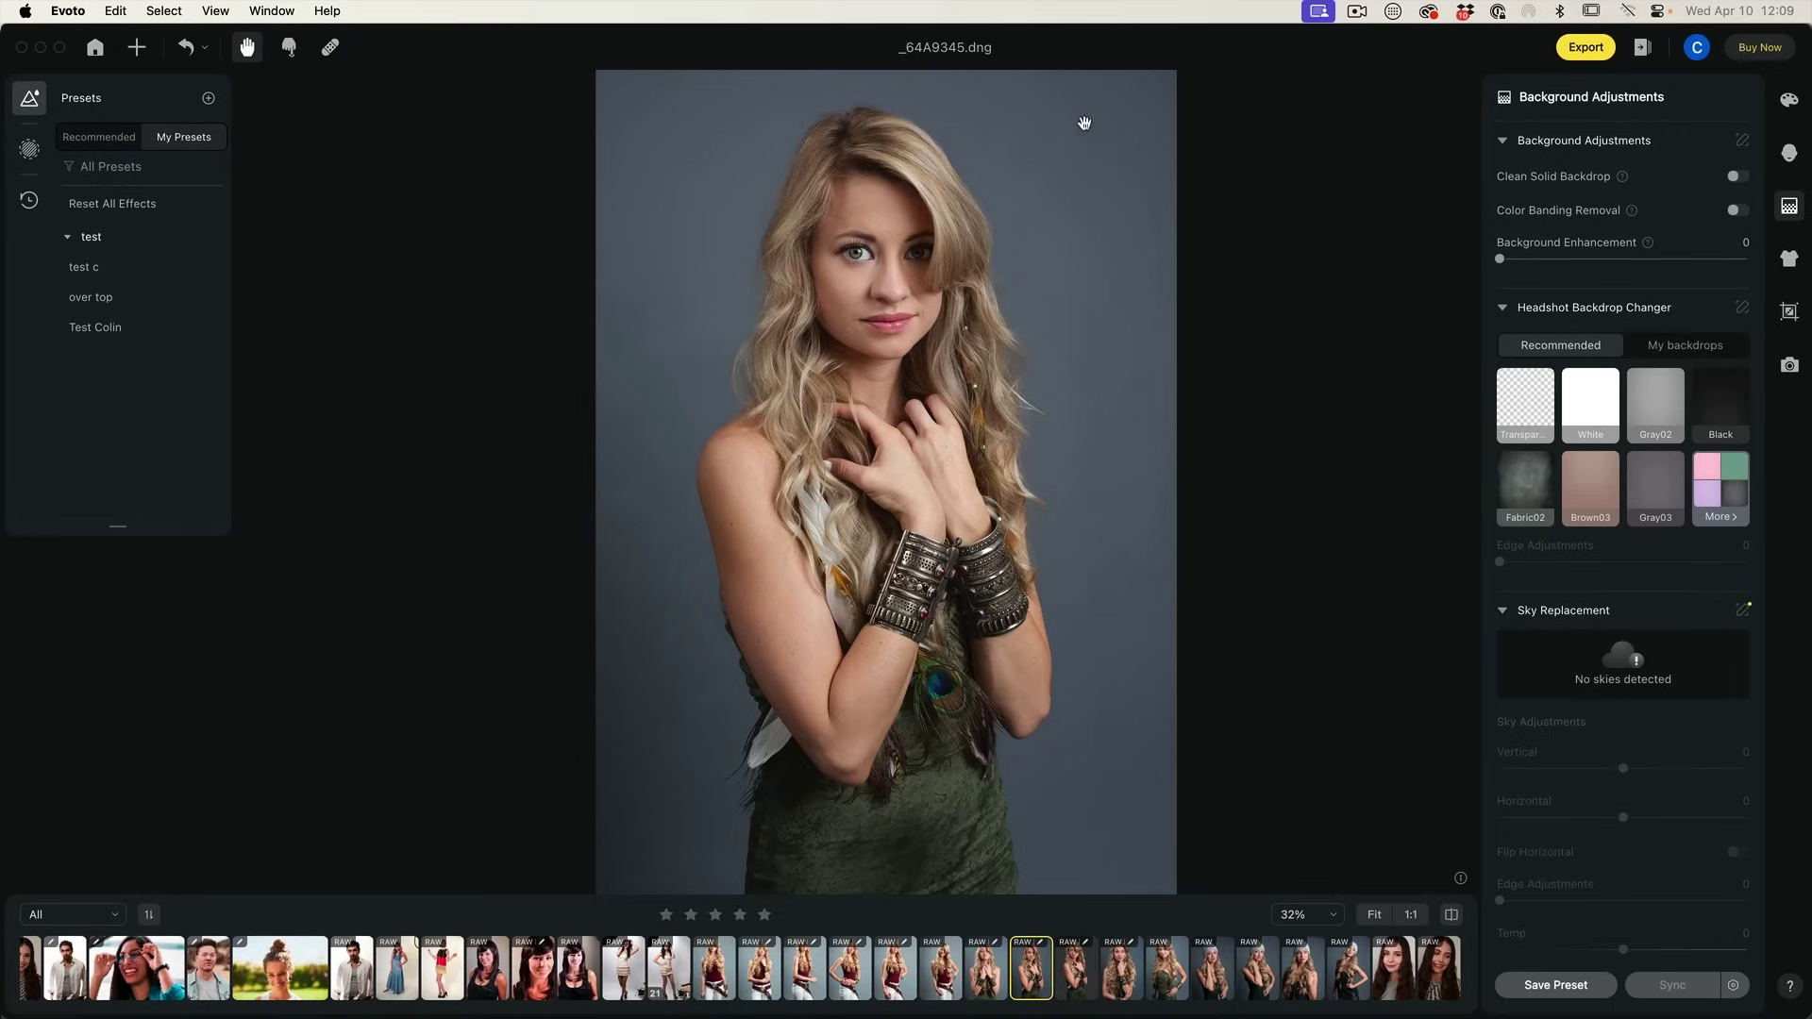
Export the portrait _64A9345.dng to the Desktop with Quick Export, and check the account's remaining credits
click(1599, 52)
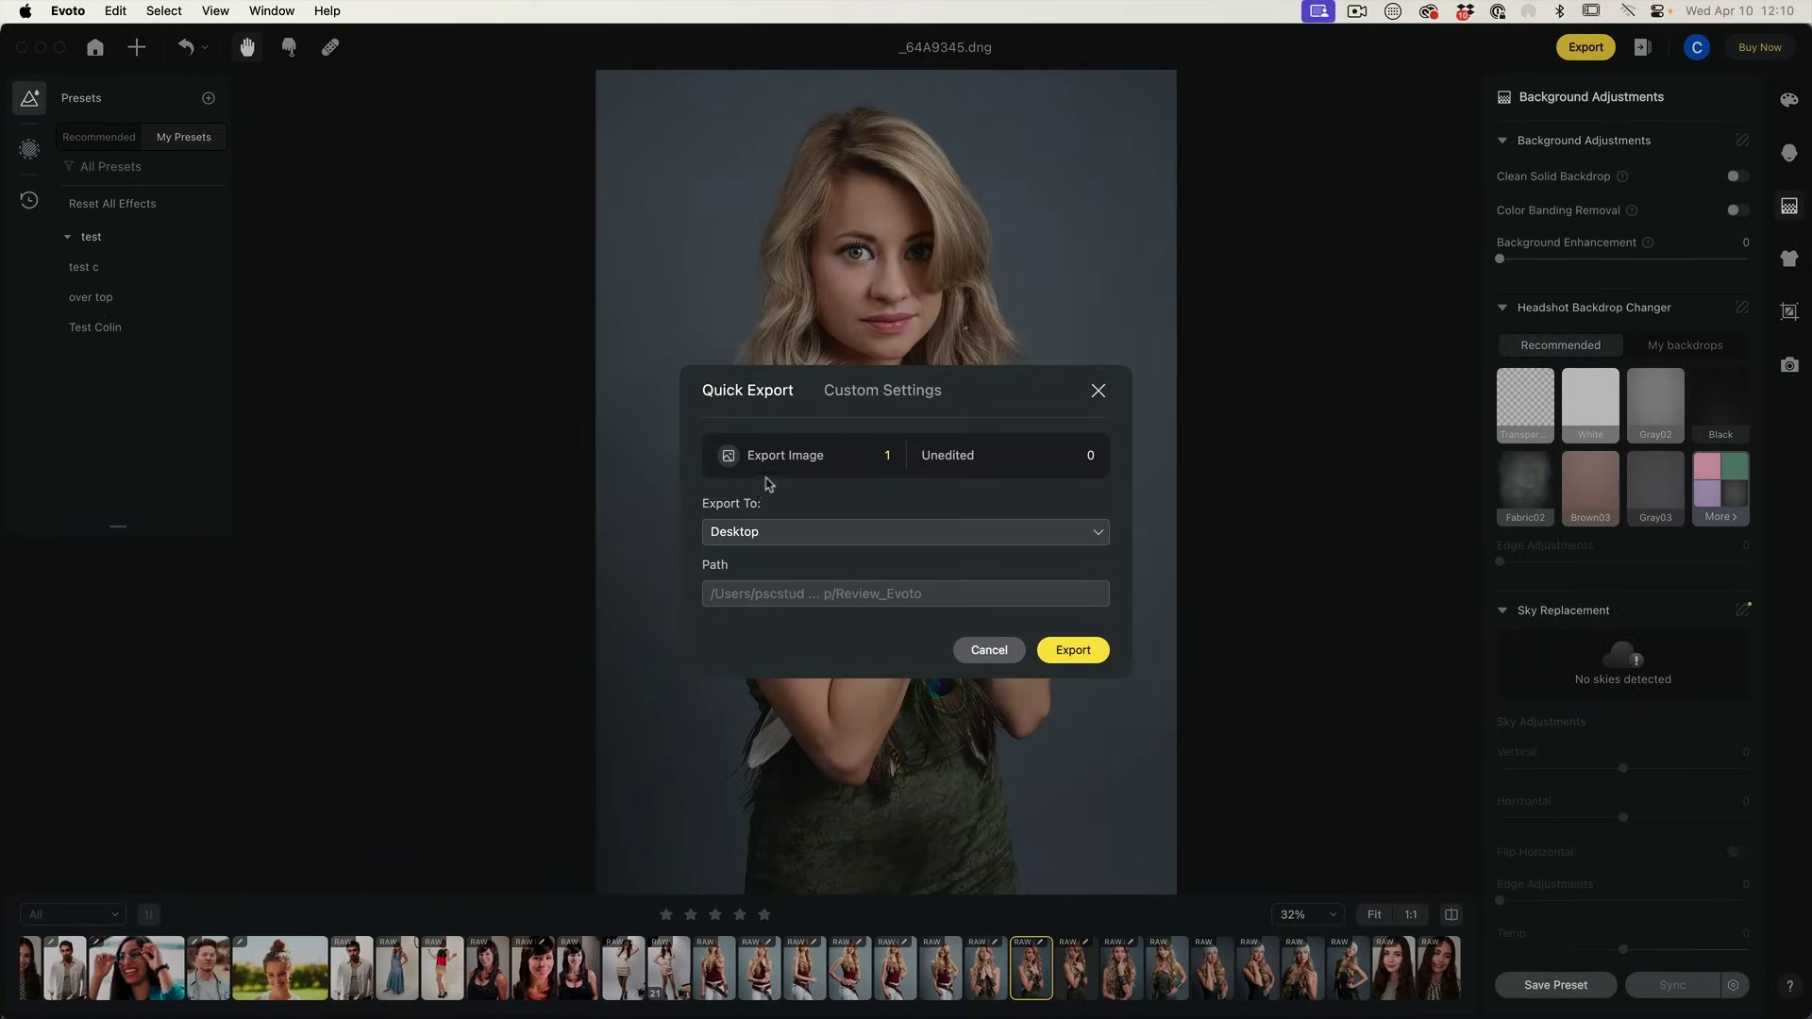
click(1073, 650)
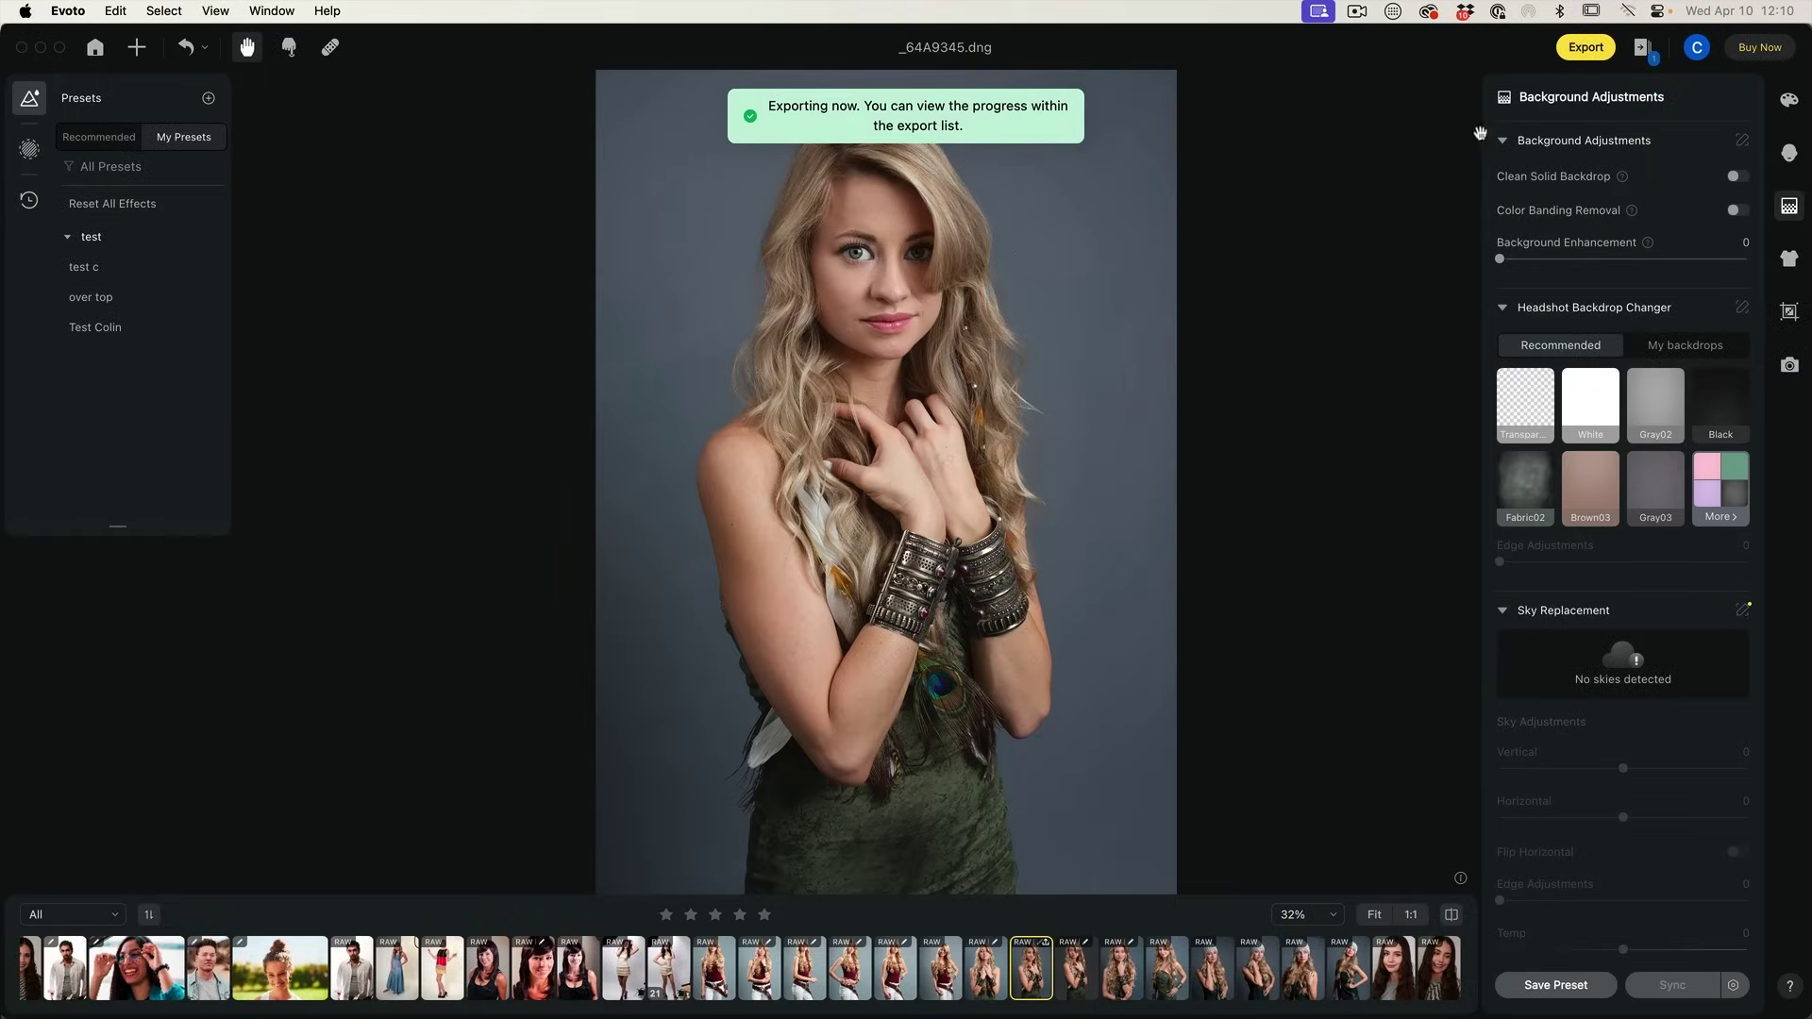
click(1696, 47)
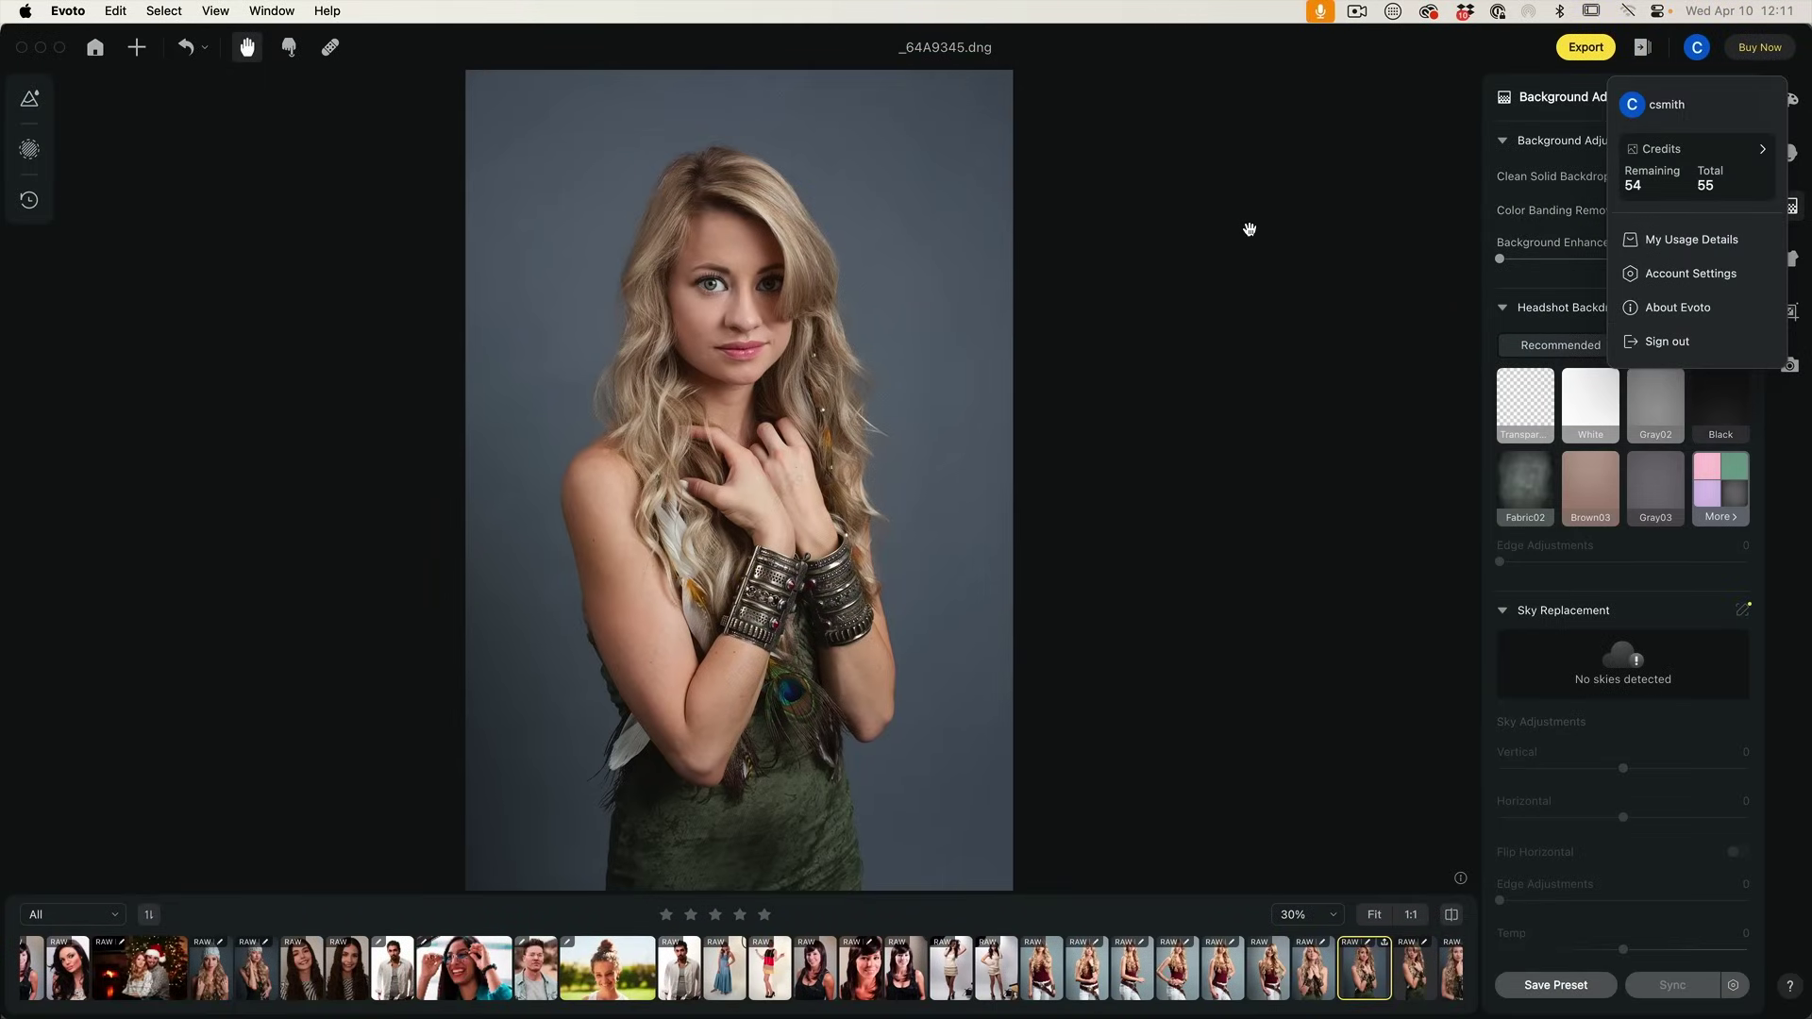
click(1682, 101)
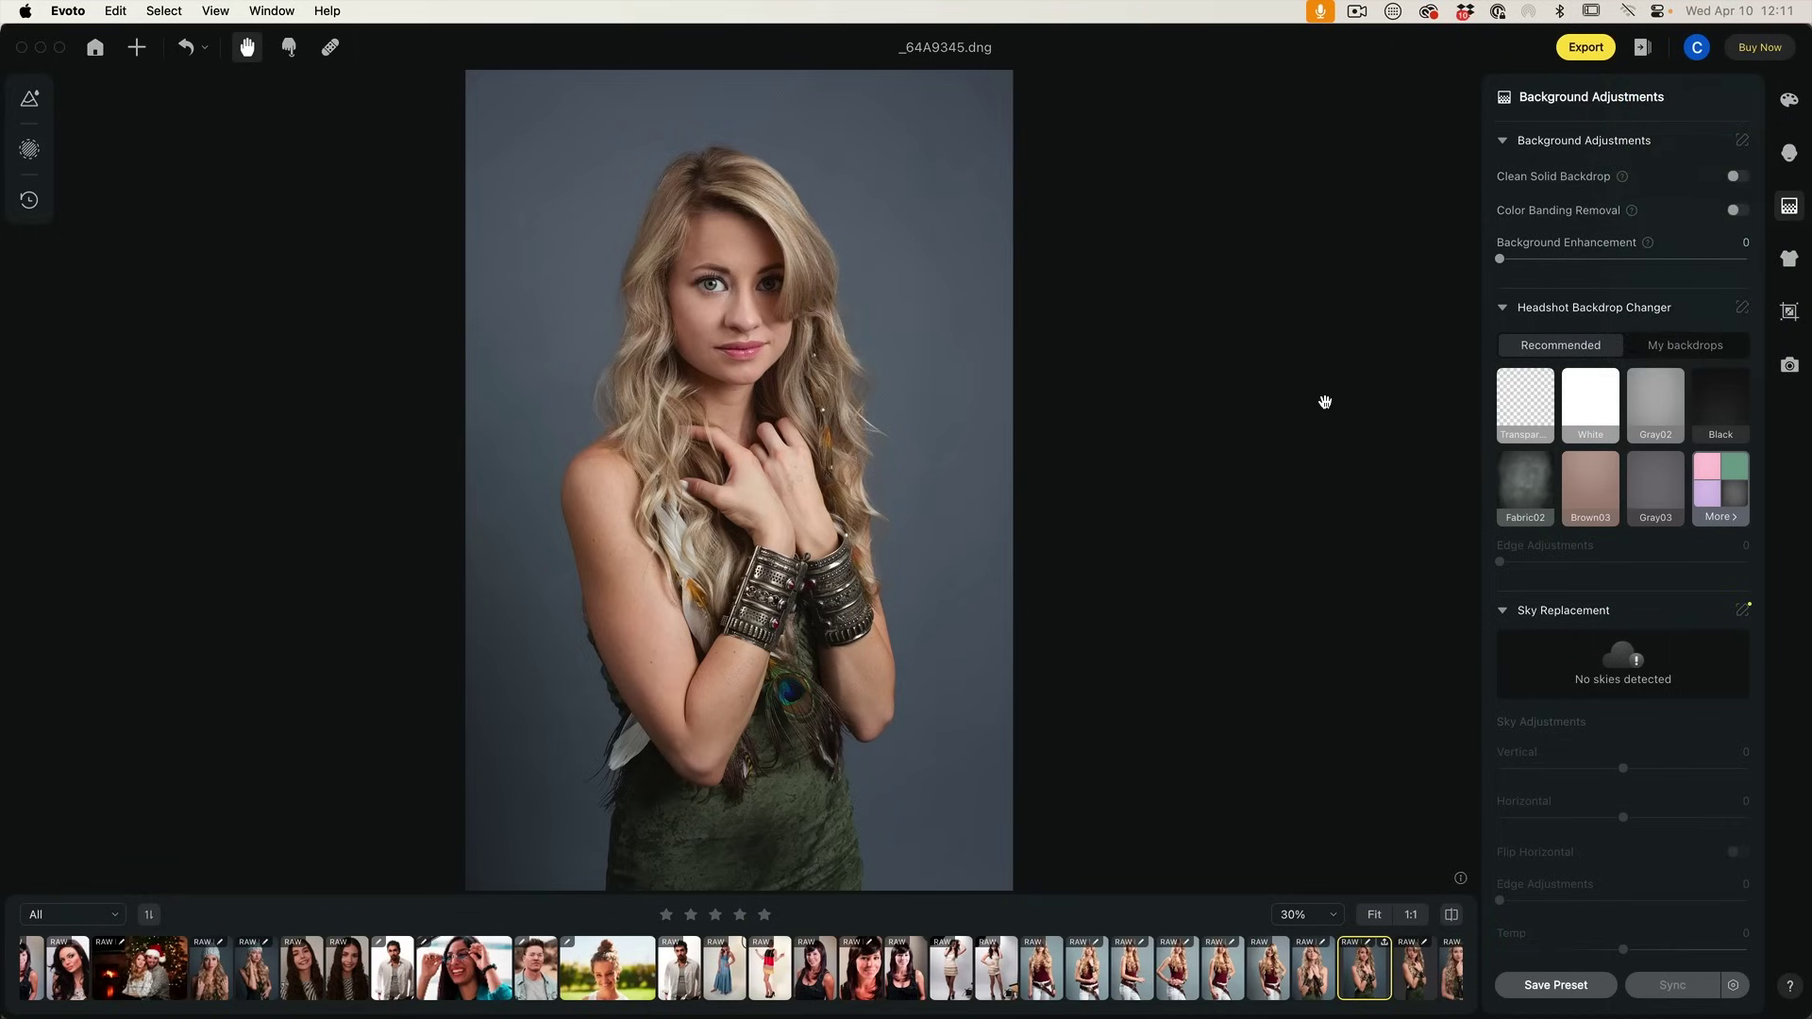